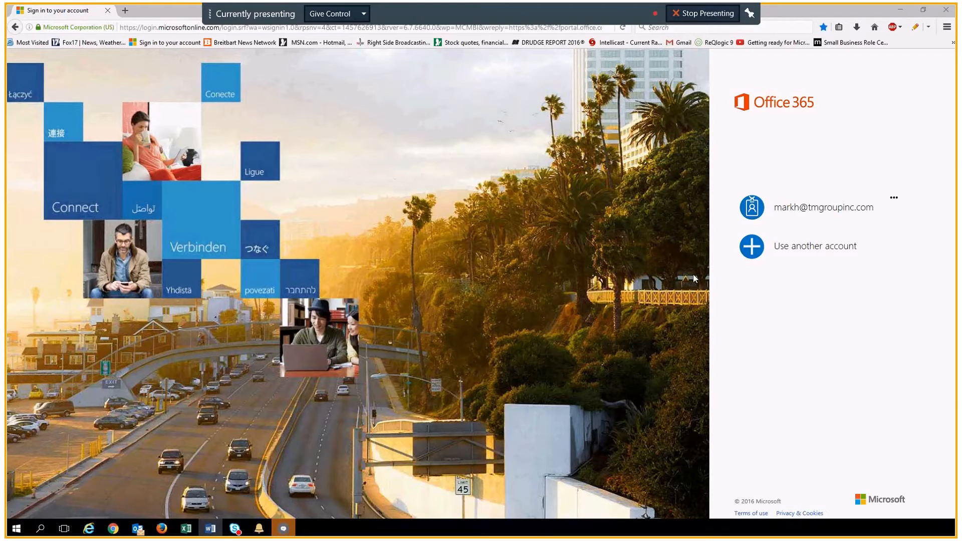
- Sign in to Office 365 with the listed work account and open Dynamics 365 for Financials
{"action": "left_click", "coordinate": [803, 211]}
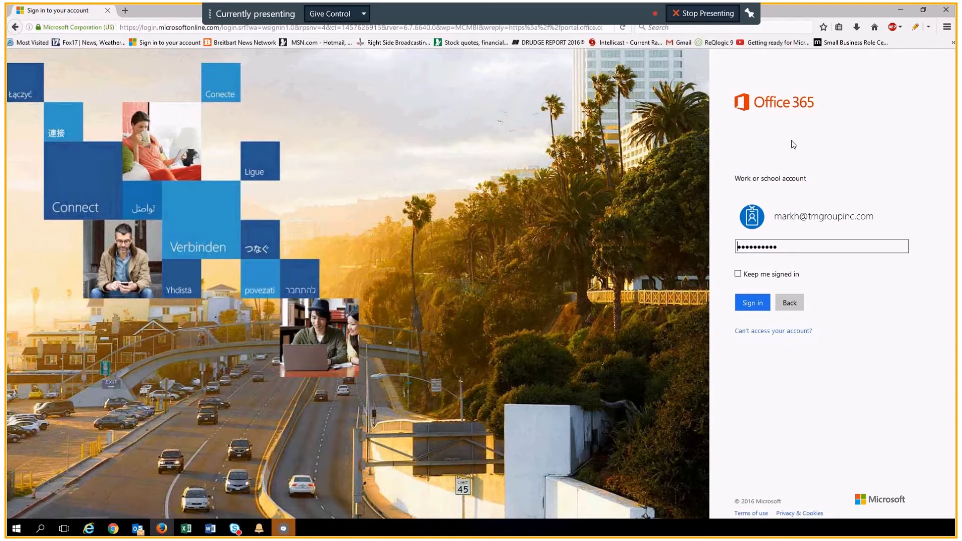
{"action": "left_click", "coordinate": [753, 302]}
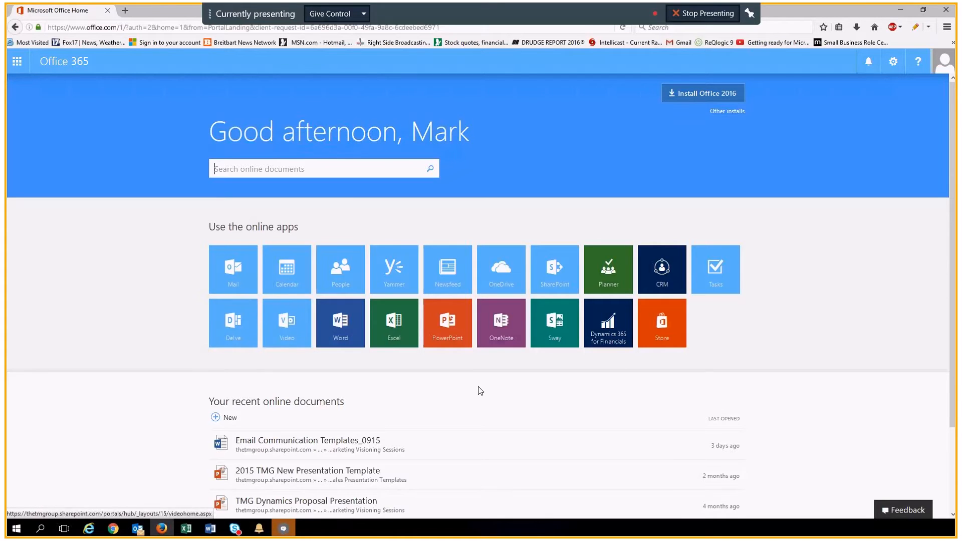
{"action": "left_click", "coordinate": [609, 326]}
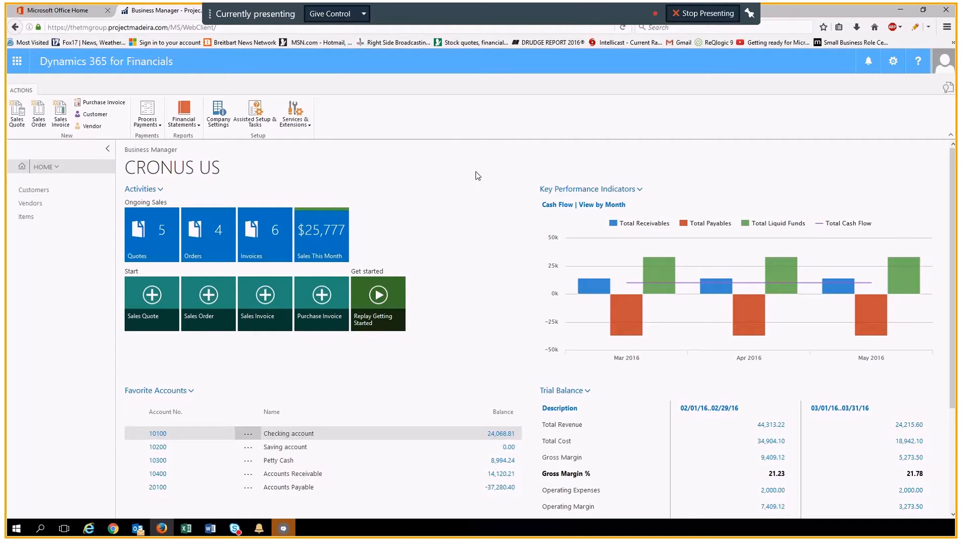
- Switch the Key Performance Indicators chart to Income & Expense, and return it to Cash Flow
{"action": "scroll", "coordinate": [477, 175], "scroll_direction": "down", "scroll_amount": 1}
{"action": "scroll", "coordinate": [471, 177], "scroll_direction": "down", "scroll_amount": 1}
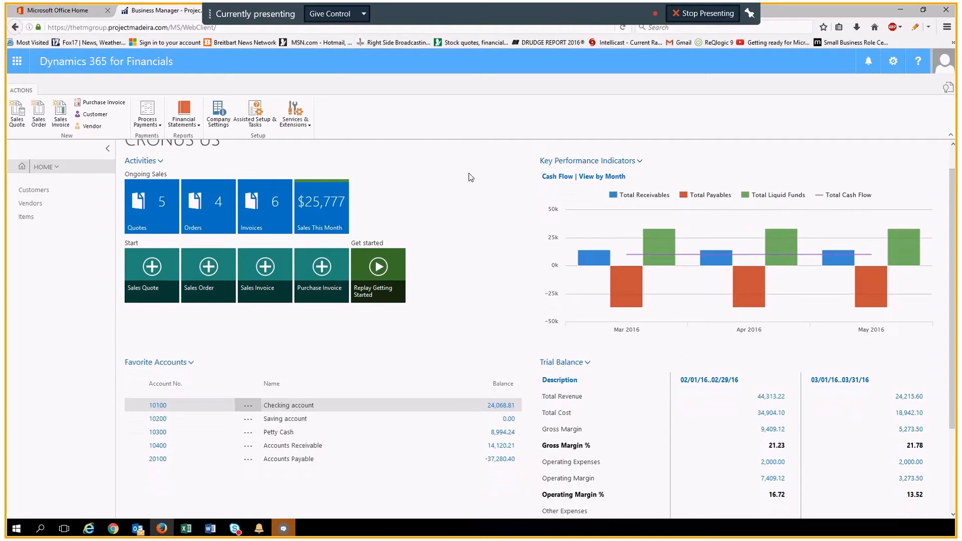
{"action": "scroll", "coordinate": [433, 176], "scroll_direction": "down", "scroll_amount": 1}
{"action": "scroll", "coordinate": [433, 176], "scroll_direction": "up", "scroll_amount": 3}
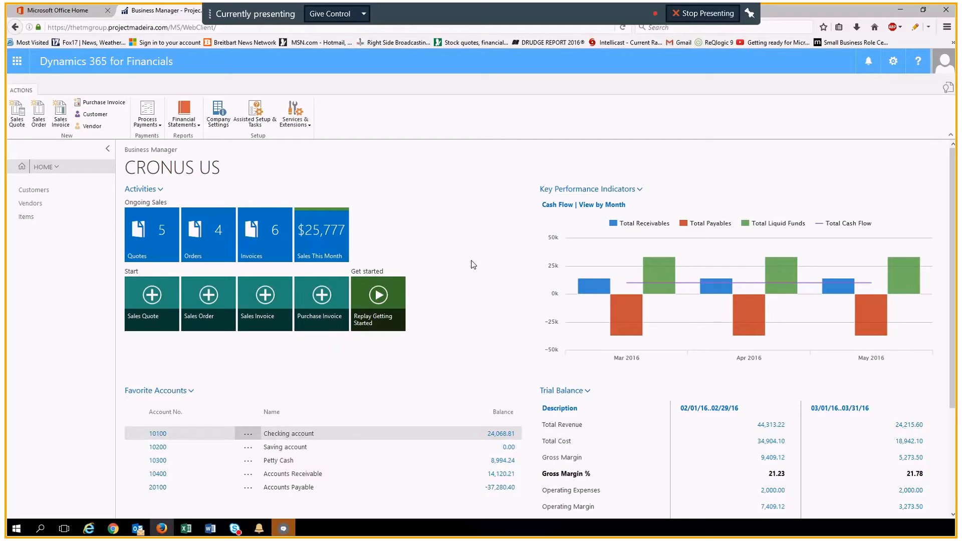
{"action": "mouse_move", "coordinate": [652, 271]}
{"action": "left_click", "coordinate": [640, 190]}
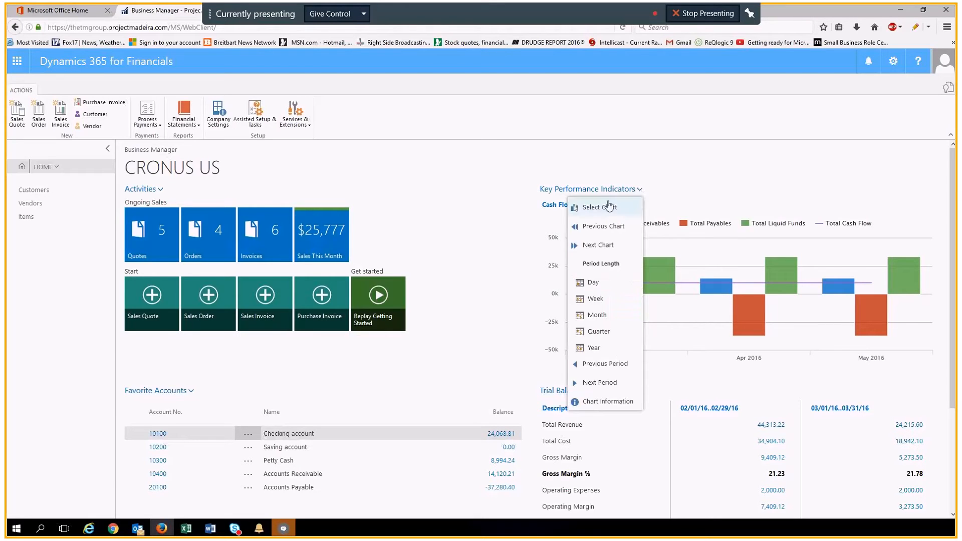
{"action": "left_click", "coordinate": [594, 245]}
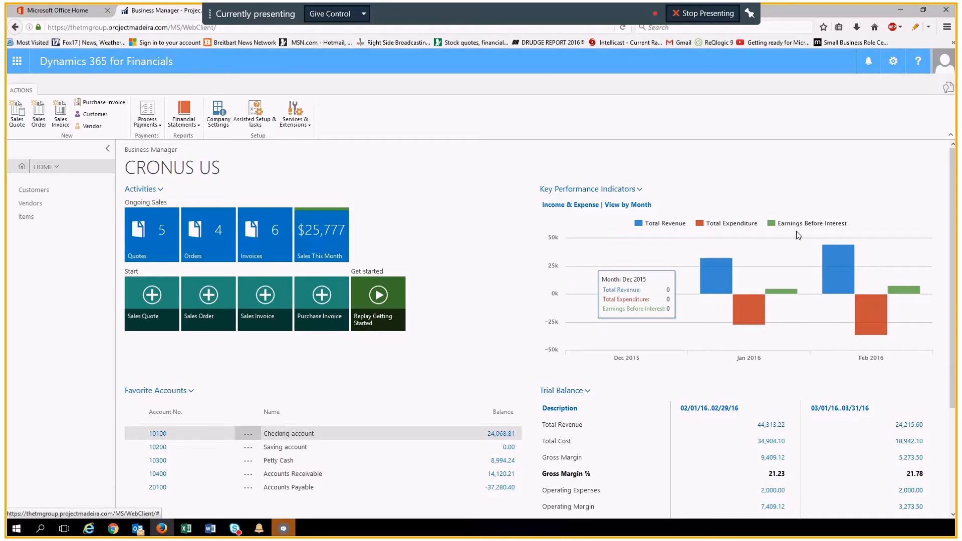
{"action": "left_click", "coordinate": [639, 189]}
{"action": "left_click", "coordinate": [578, 228]}
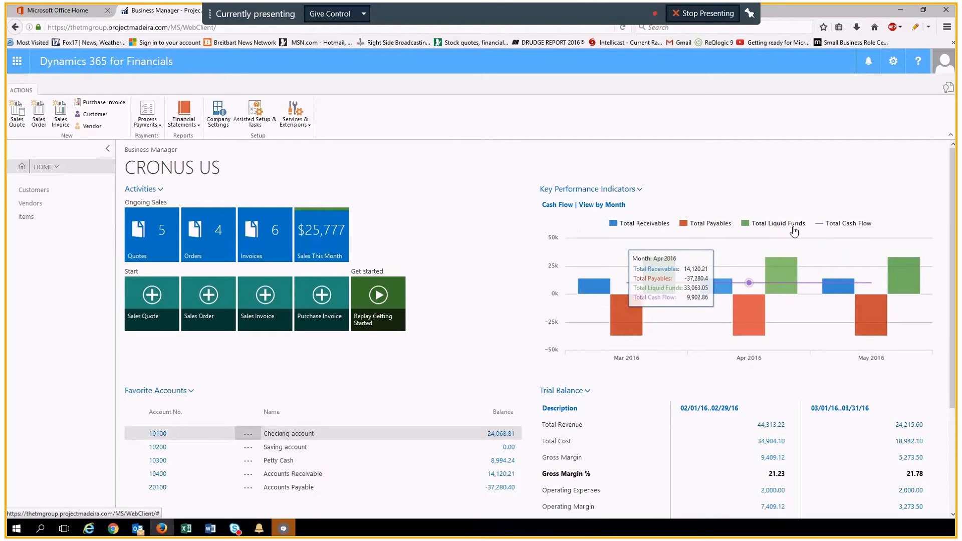
- Drill into the trial balance's Total Revenue for 02/01/16..02/29/16 to view its accounts, and return to the home page
{"action": "scroll", "coordinate": [223, 339], "scroll_direction": "down", "scroll_amount": 3}
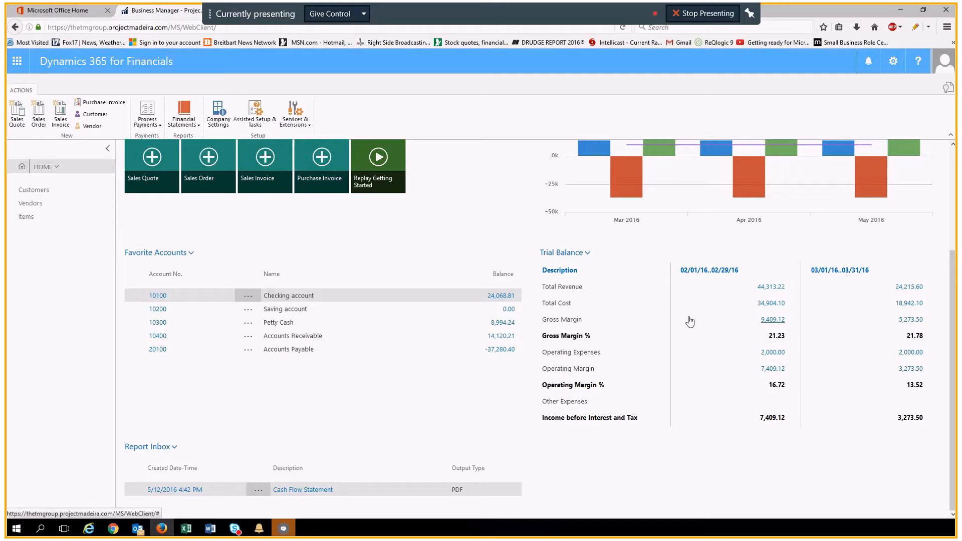
{"action": "right_click", "coordinate": [769, 290]}
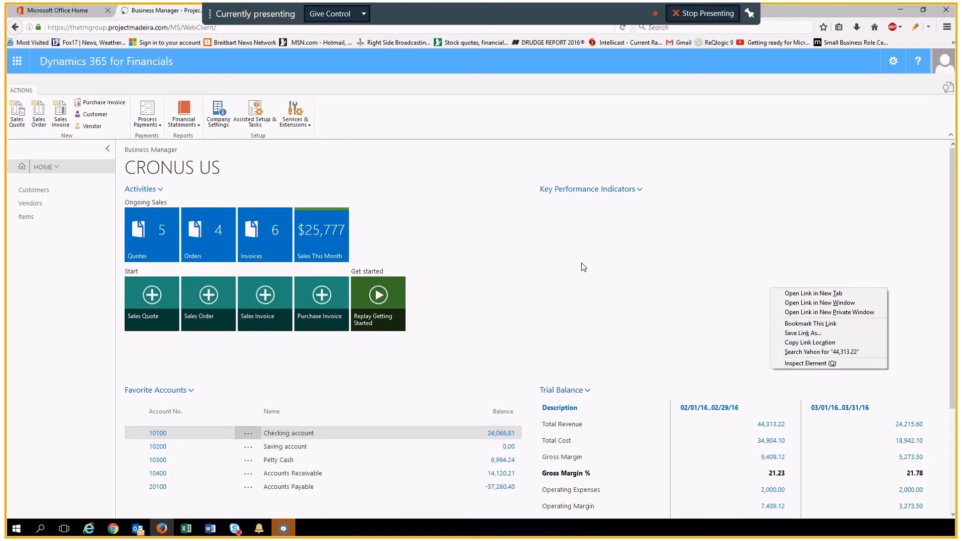
{"action": "left_click", "coordinate": [769, 425]}
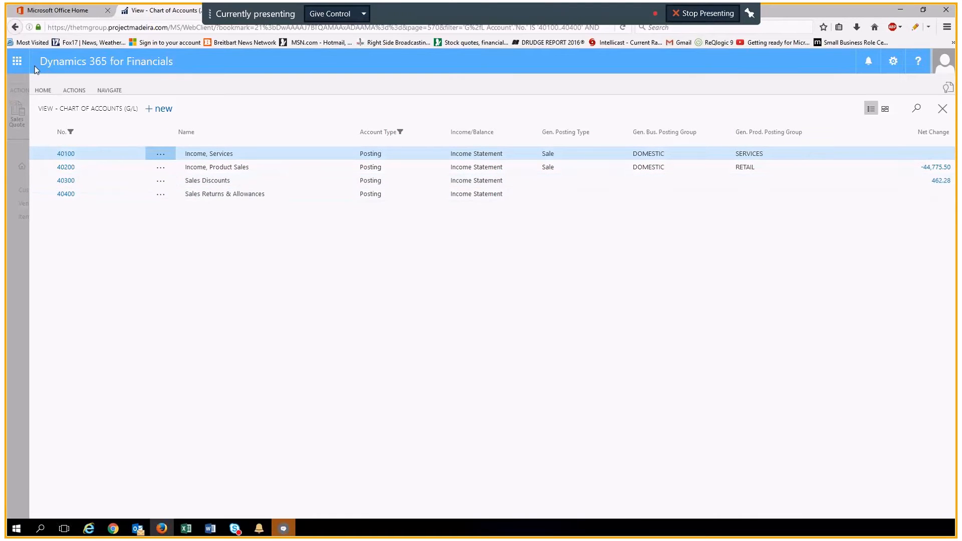
{"action": "left_click", "coordinate": [16, 28]}
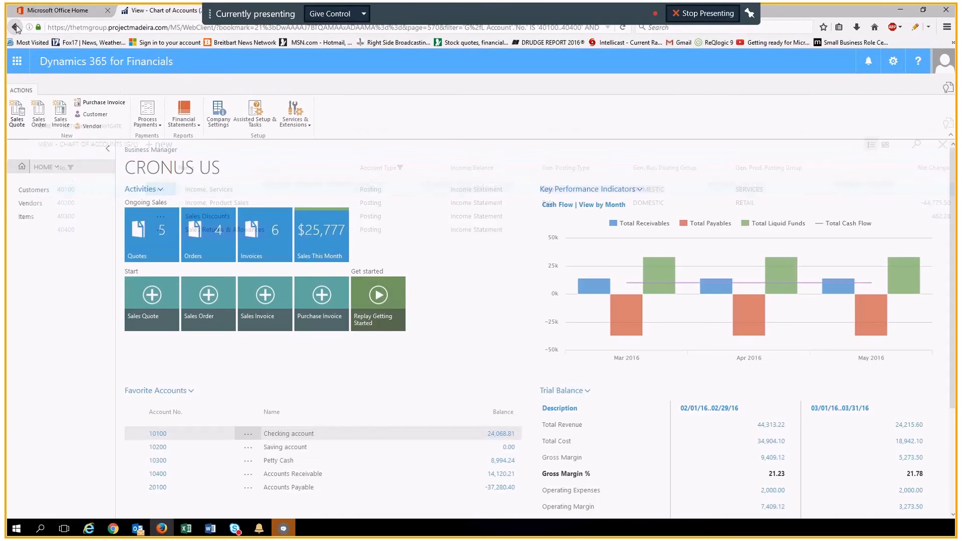
{"action": "scroll", "coordinate": [626, 326], "scroll_direction": "down", "scroll_amount": 3}
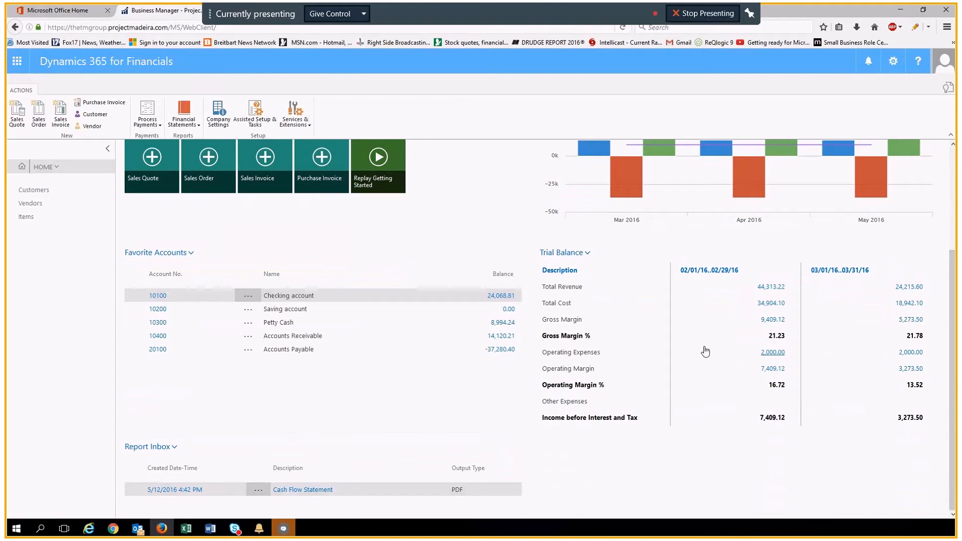
- Generate the Balance Sheet report with the ending date 9/27/2016 as a PDF document
{"action": "scroll", "coordinate": [273, 408], "scroll_direction": "up", "scroll_amount": 3}
{"action": "left_click", "coordinate": [199, 125]}
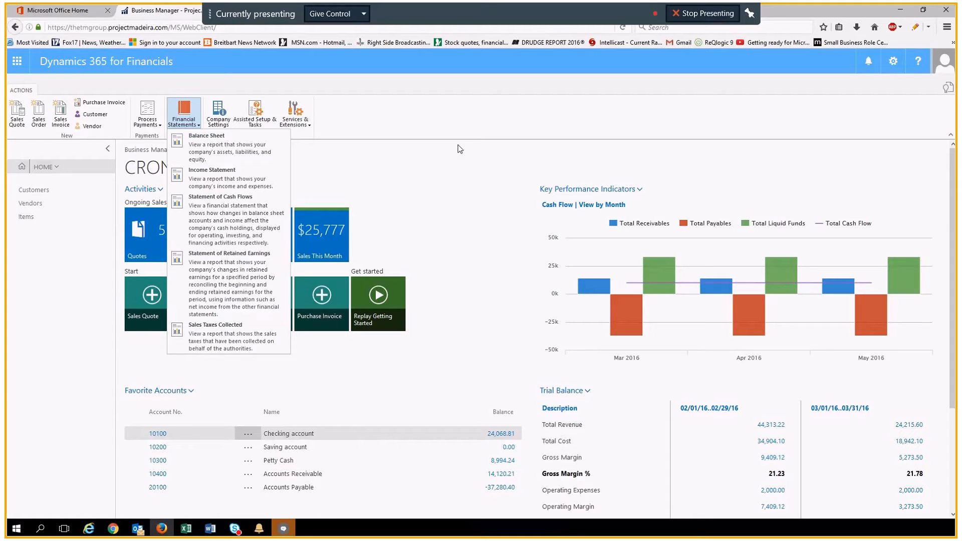
{"action": "left_click", "coordinate": [211, 141]}
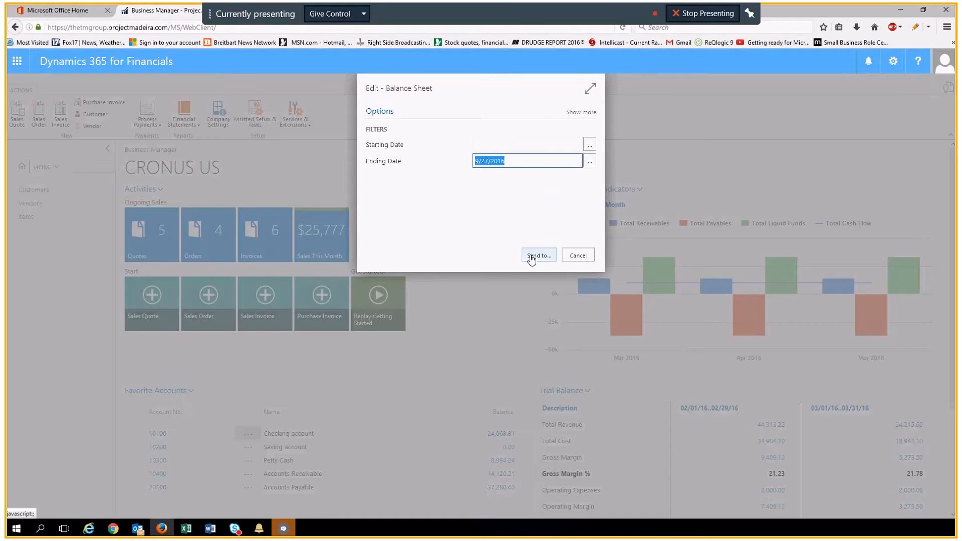
{"action": "left_click", "coordinate": [534, 256]}
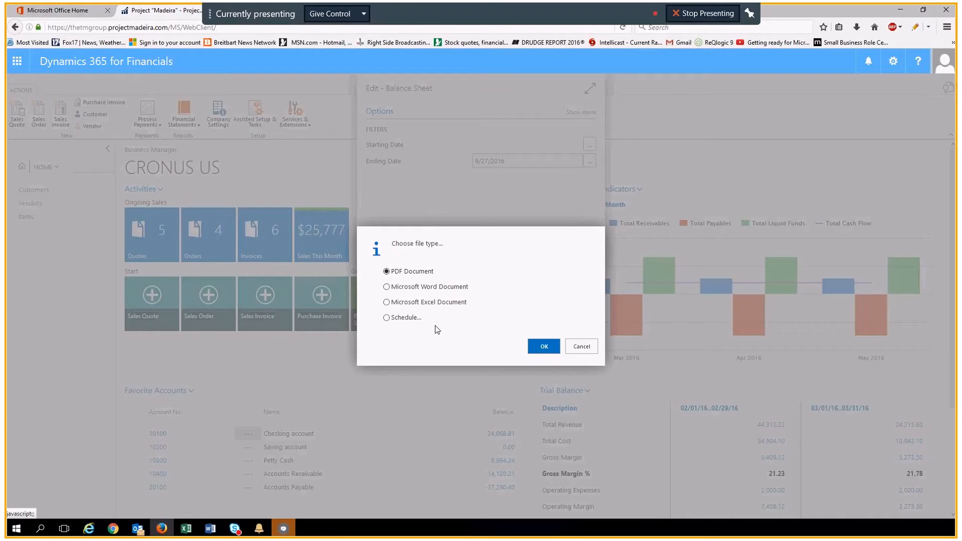
{"action": "left_click", "coordinate": [544, 347]}
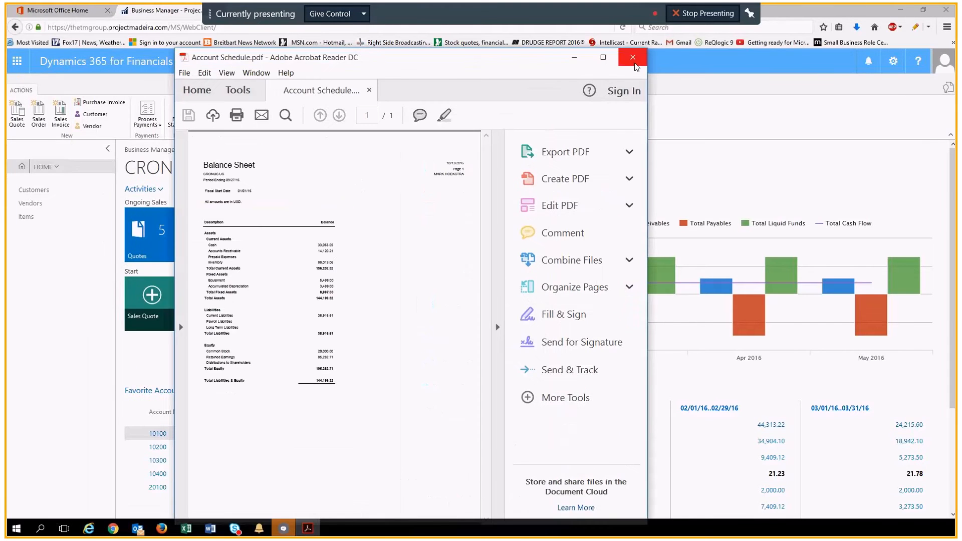
- Read through the balance sheet PDF in a maximized window and close it
{"action": "left_click", "coordinate": [604, 57]}
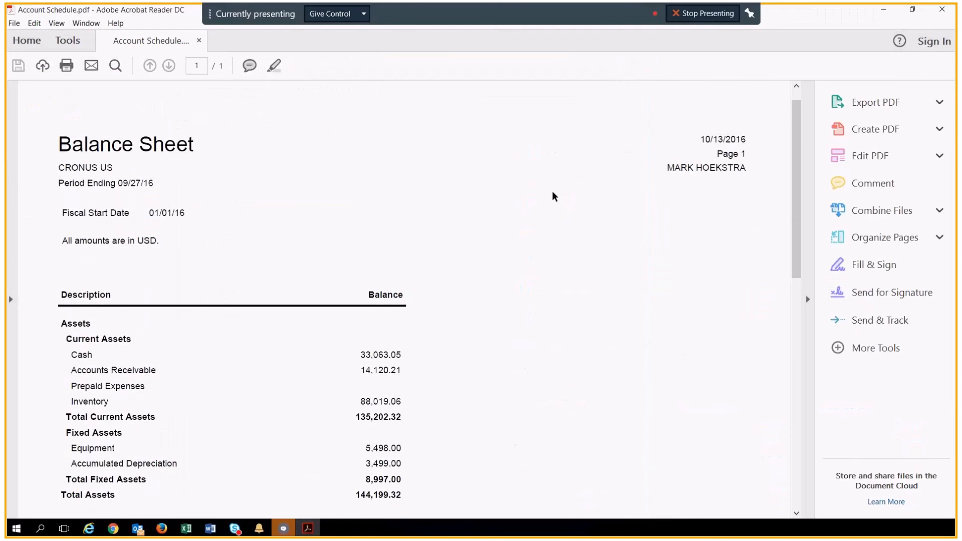
{"action": "scroll", "coordinate": [511, 202], "scroll_direction": "down", "scroll_amount": 5}
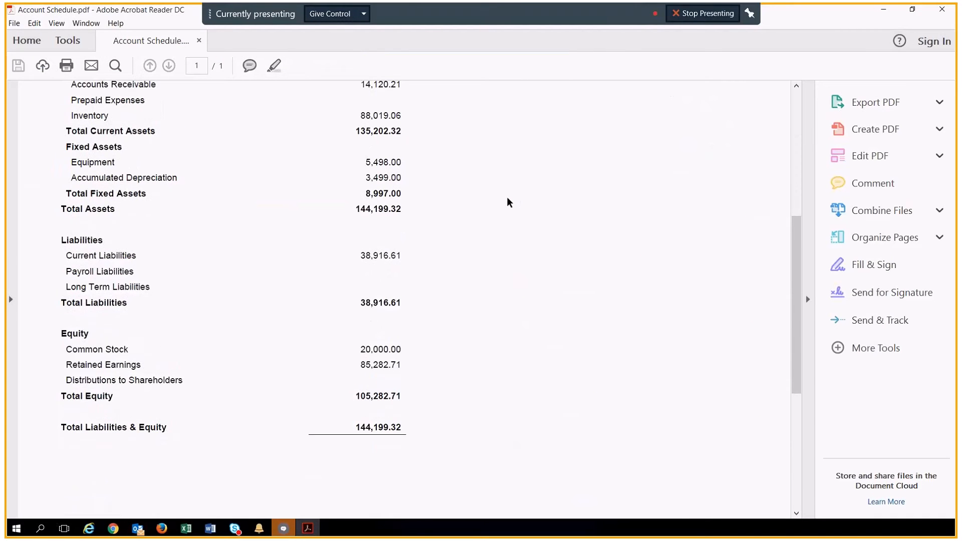
{"action": "scroll", "coordinate": [512, 192], "scroll_direction": "up", "scroll_amount": 5}
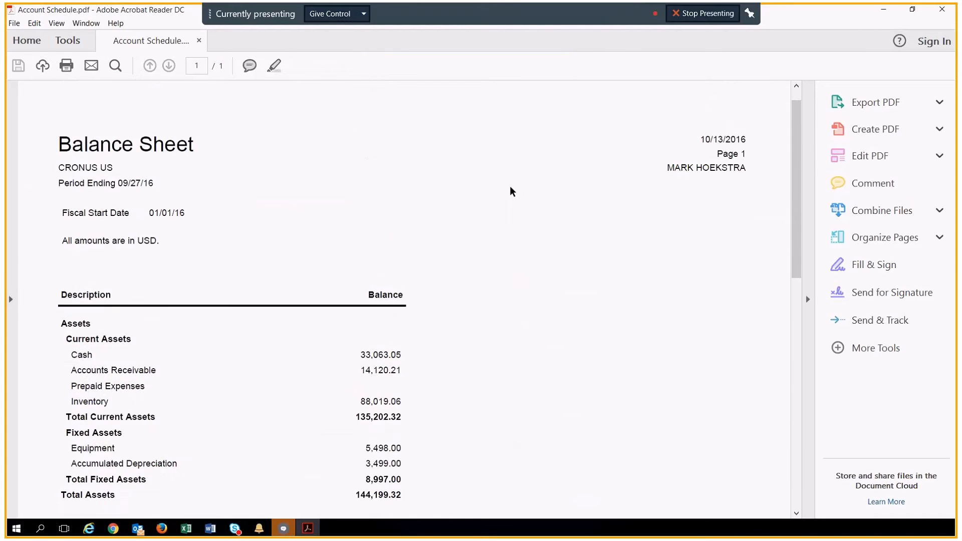
{"action": "scroll", "coordinate": [511, 192], "scroll_direction": "up", "scroll_amount": 1}
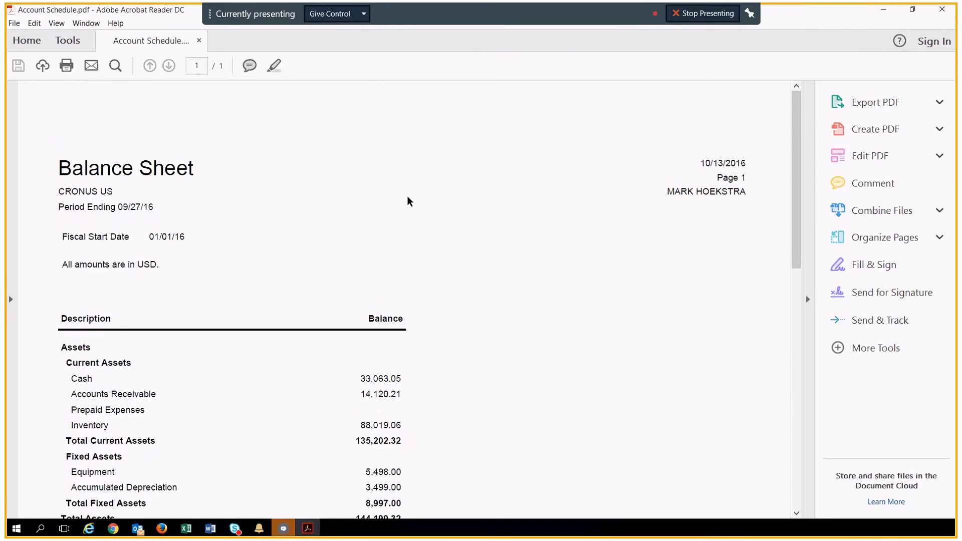
{"action": "scroll", "coordinate": [408, 200], "scroll_direction": "down", "scroll_amount": 1}
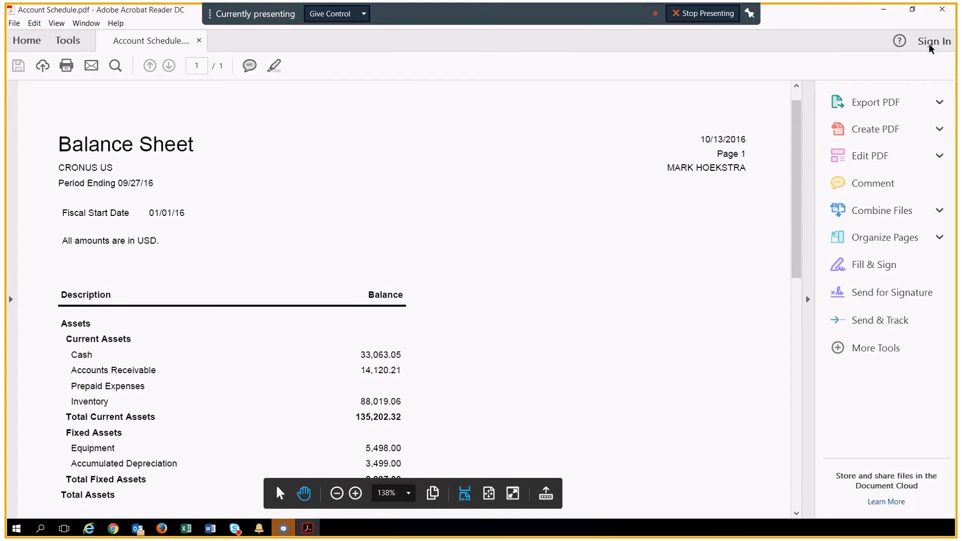
{"action": "left_click", "coordinate": [942, 9]}
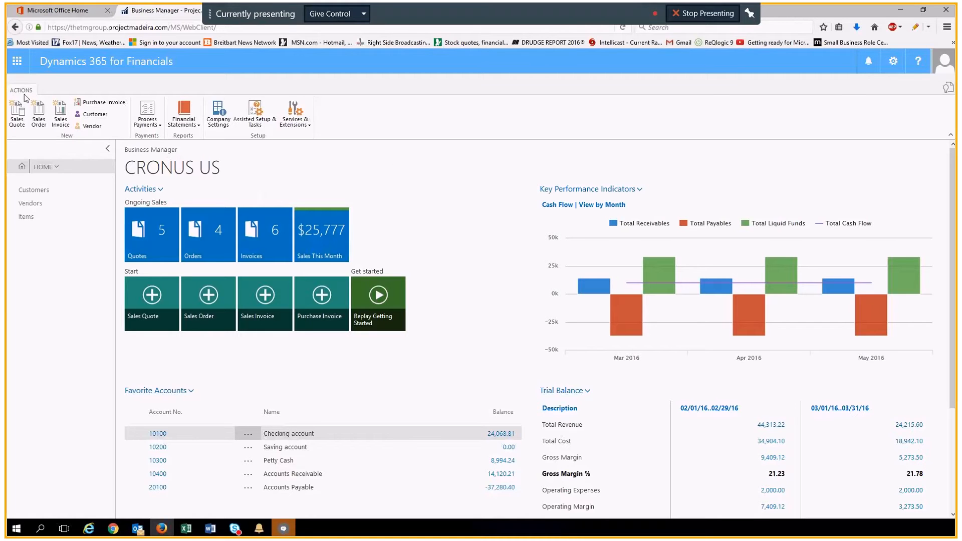
- Open the Items list and view it as rows, as large picture tiles, and again as small tiles
{"action": "left_click", "coordinate": [28, 217]}
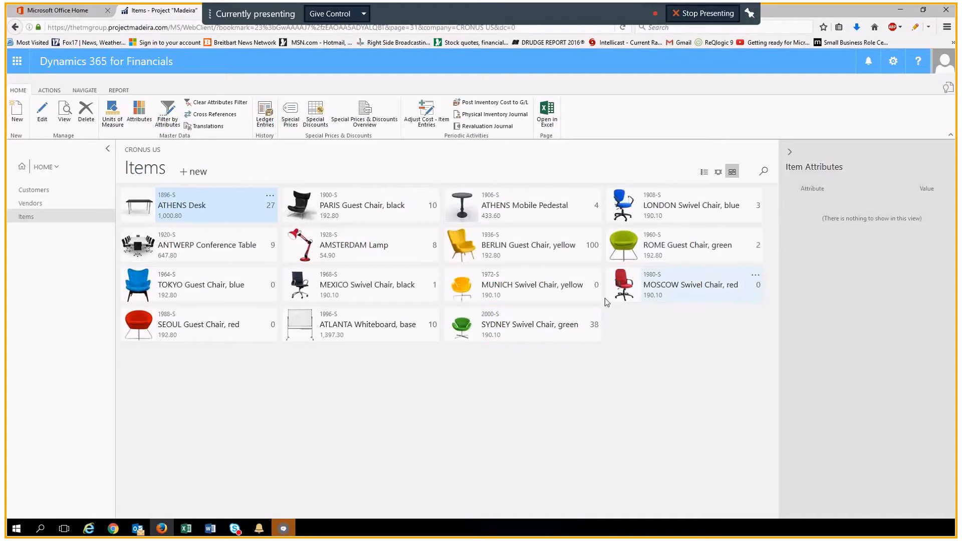
{"action": "left_click", "coordinate": [704, 174]}
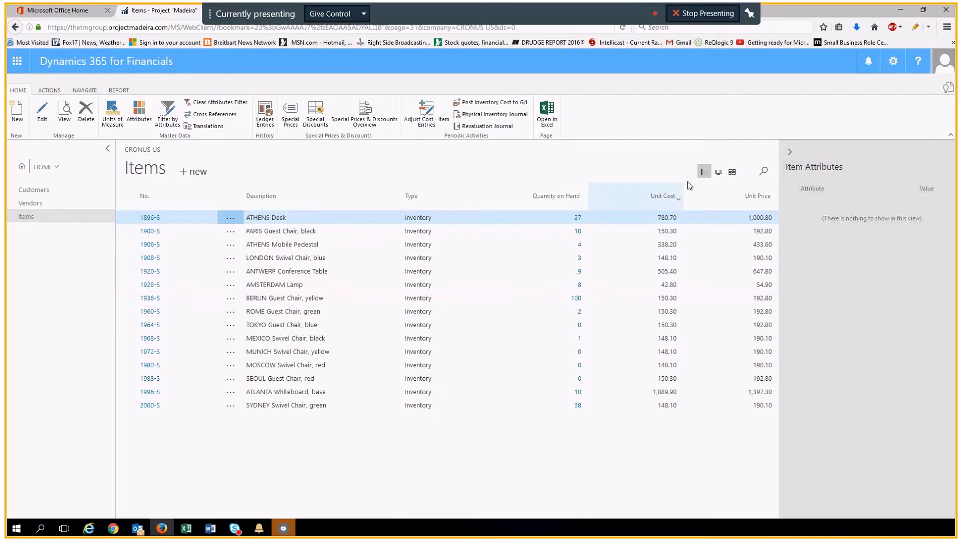
{"action": "left_click", "coordinate": [718, 173]}
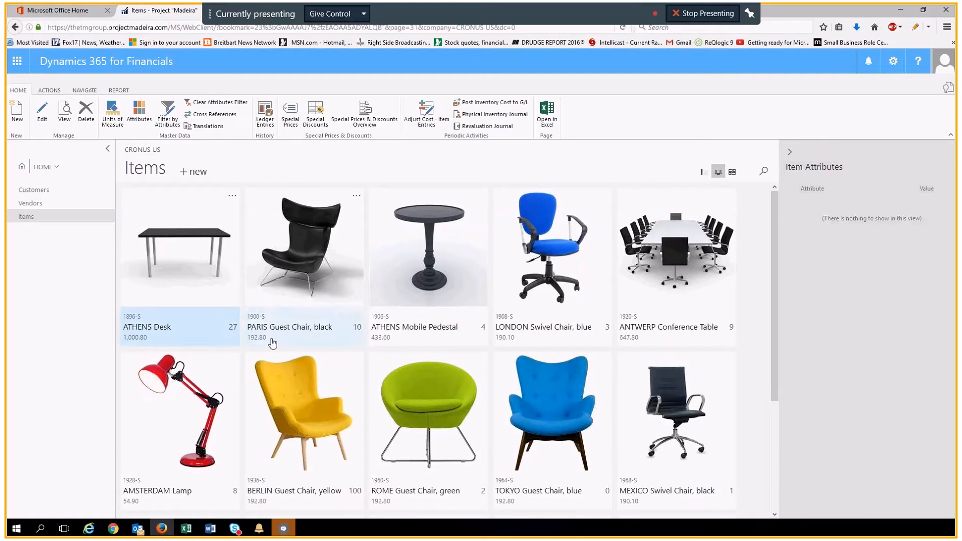
{"action": "left_click", "coordinate": [232, 335]}
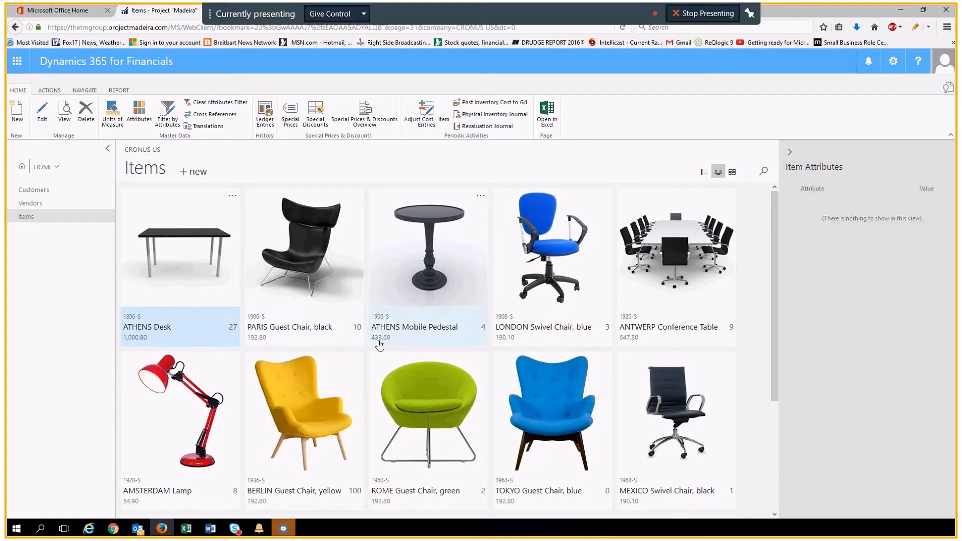
{"action": "left_click", "coordinate": [732, 172]}
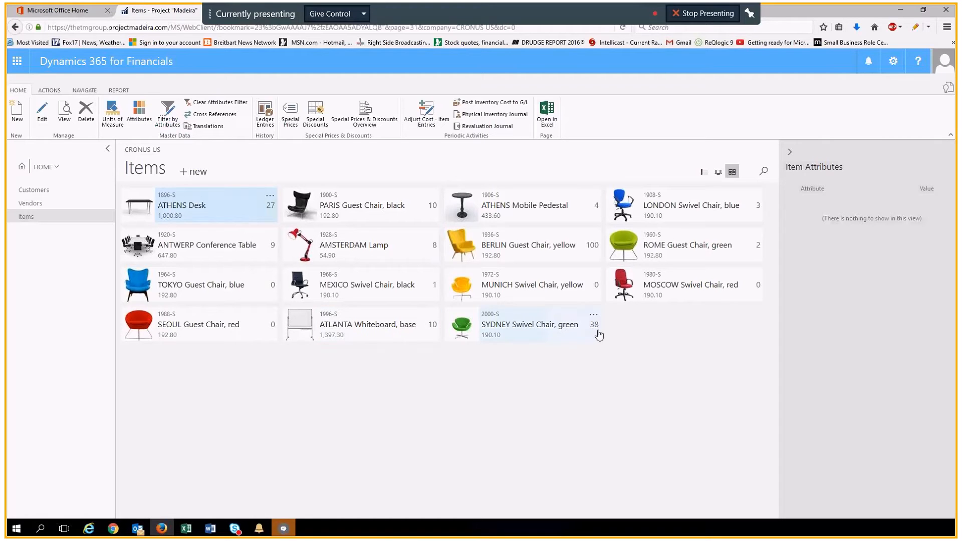
- Open the item card for the MOSCOW Swivel Chair, red and examine its purchase and sale ledger entries
{"action": "left_click", "coordinate": [669, 289]}
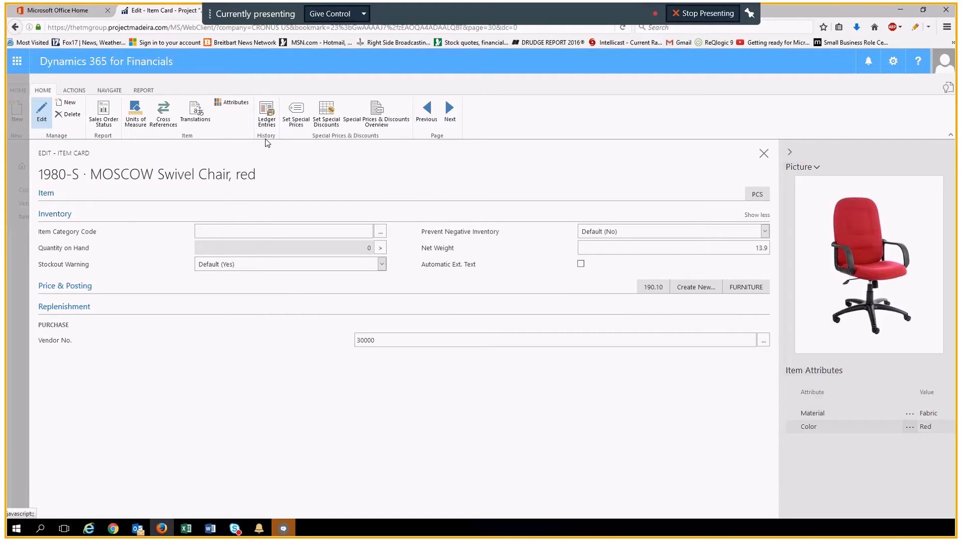
{"action": "left_click", "coordinate": [266, 120]}
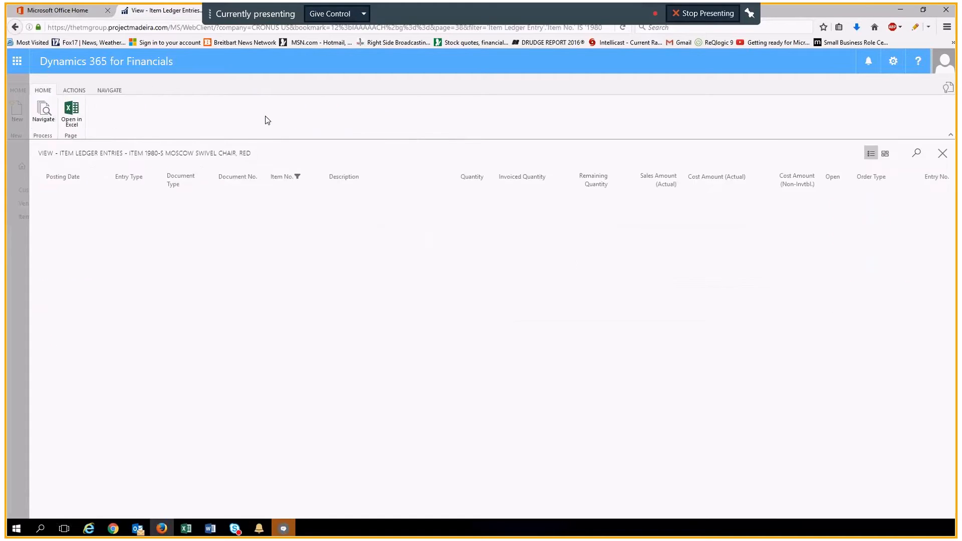
{"action": "scroll", "coordinate": [331, 318], "scroll_direction": "down", "scroll_amount": 3}
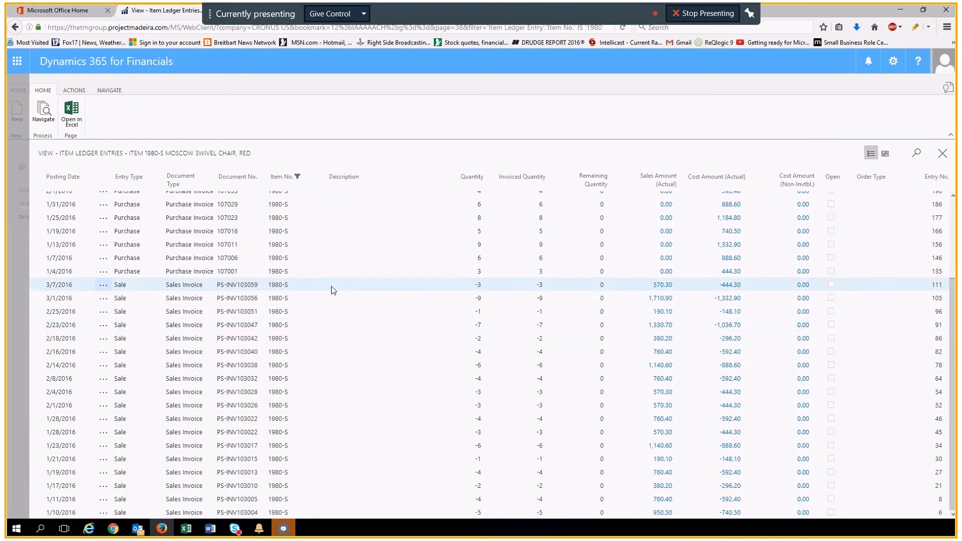
{"action": "scroll", "coordinate": [331, 287], "scroll_direction": "up", "scroll_amount": 3}
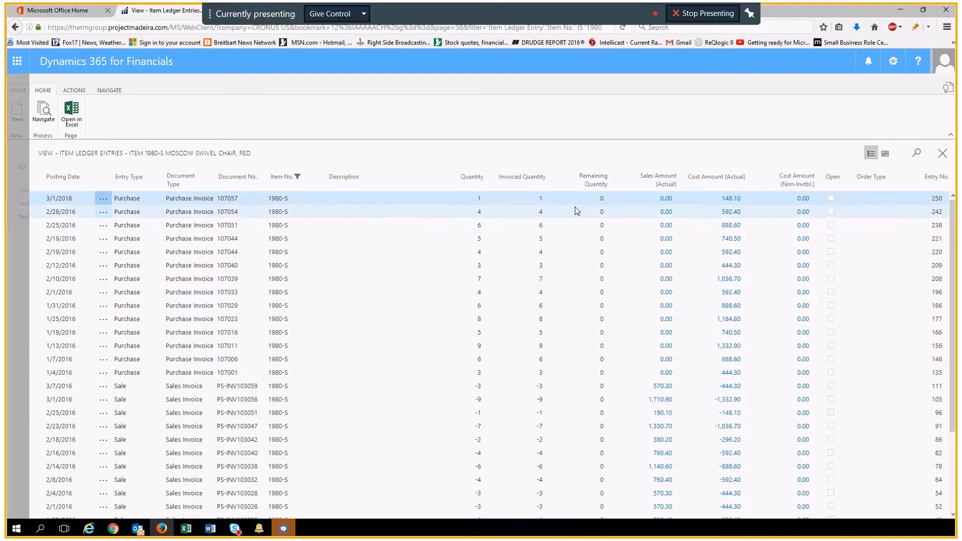
{"action": "scroll", "coordinate": [390, 245], "scroll_direction": "down", "scroll_amount": 4}
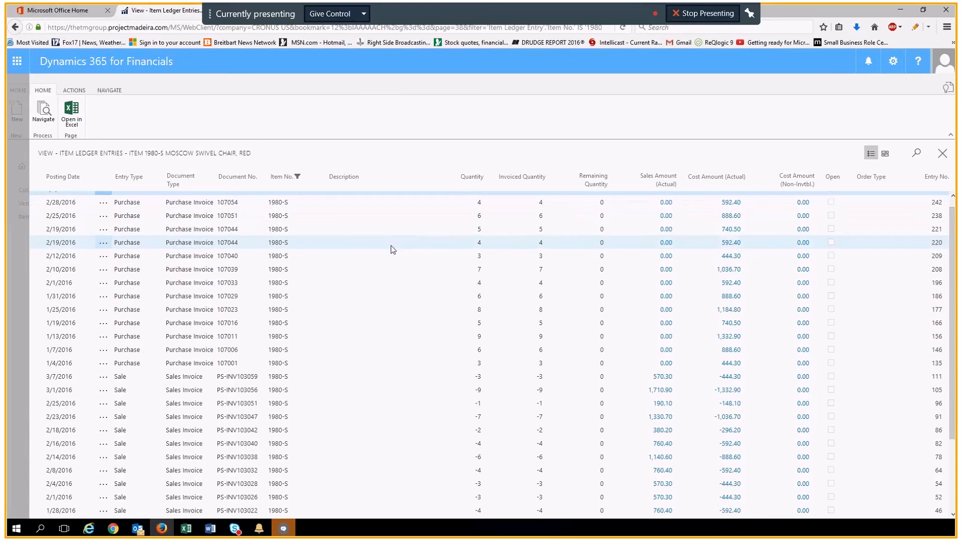
{"action": "scroll", "coordinate": [260, 250], "scroll_direction": "up", "scroll_amount": 4}
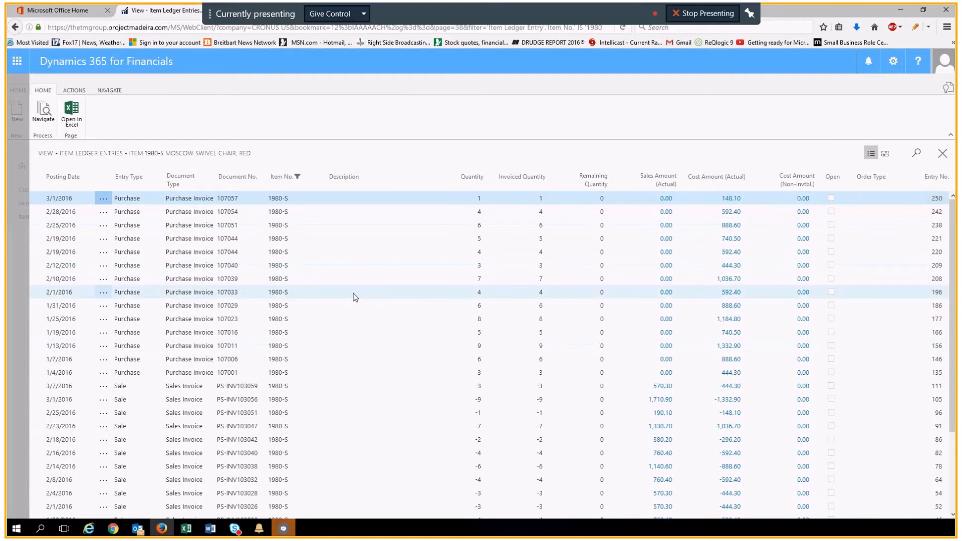
{"action": "scroll", "coordinate": [353, 296], "scroll_direction": "down", "scroll_amount": 4}
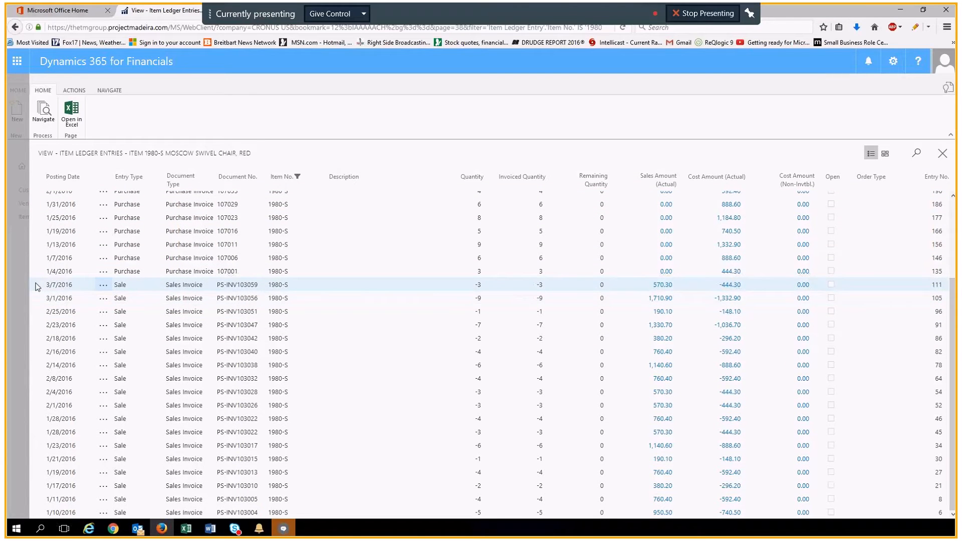
- Review the sale and purchase rows in the MOSCOW Swivel Chair's item ledger entries and return to its item card
{"action": "left_click", "coordinate": [166, 285]}
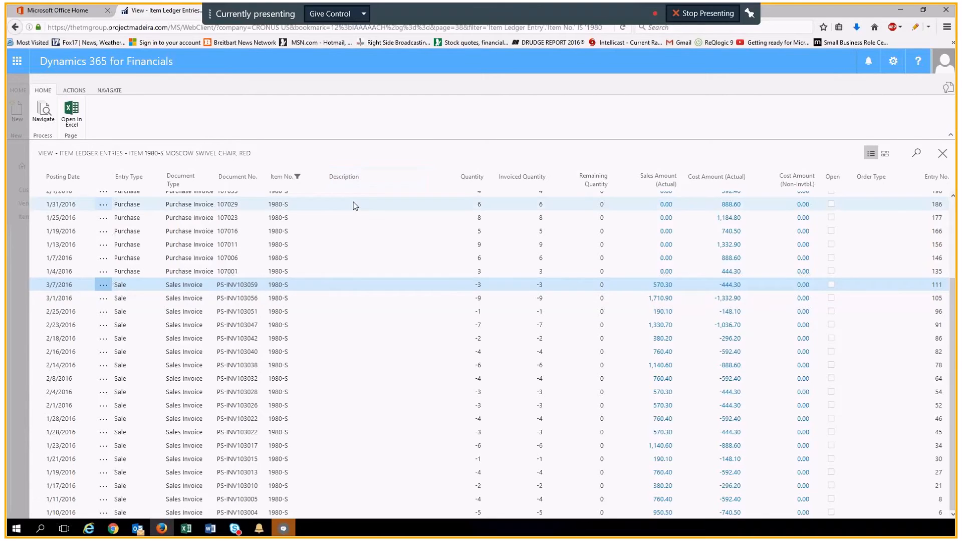
{"action": "scroll", "coordinate": [365, 199], "scroll_direction": "up", "scroll_amount": 2}
{"action": "scroll", "coordinate": [366, 200], "scroll_direction": "up", "scroll_amount": 2}
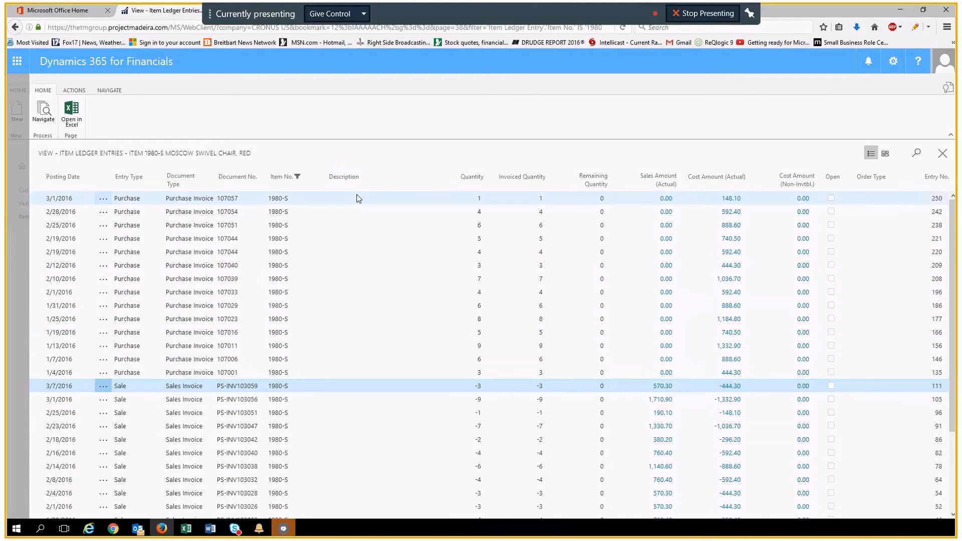
{"action": "left_click", "coordinate": [256, 201]}
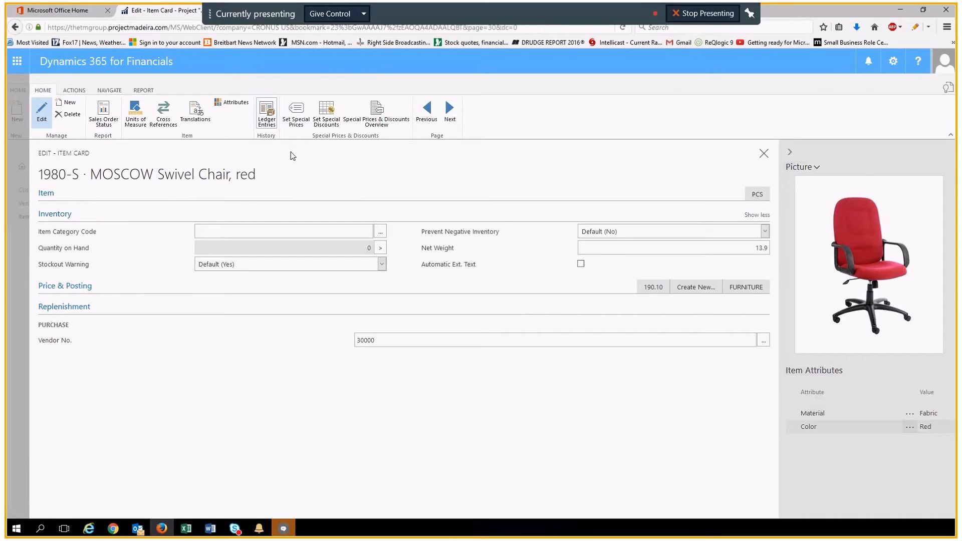
- Reopen the chair's ledger entries and open them in Microsoft Excel
{"action": "left_click", "coordinate": [270, 113]}
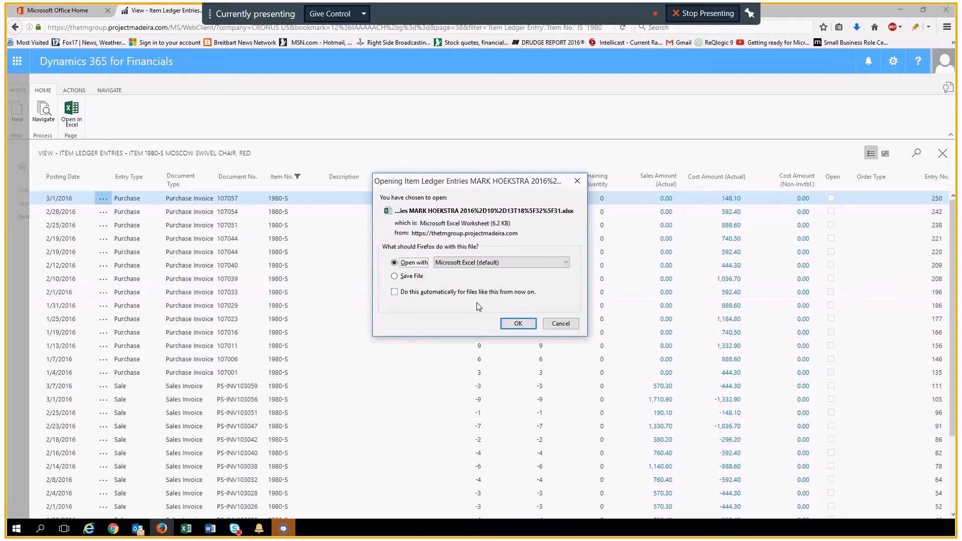
{"action": "left_click", "coordinate": [517, 324]}
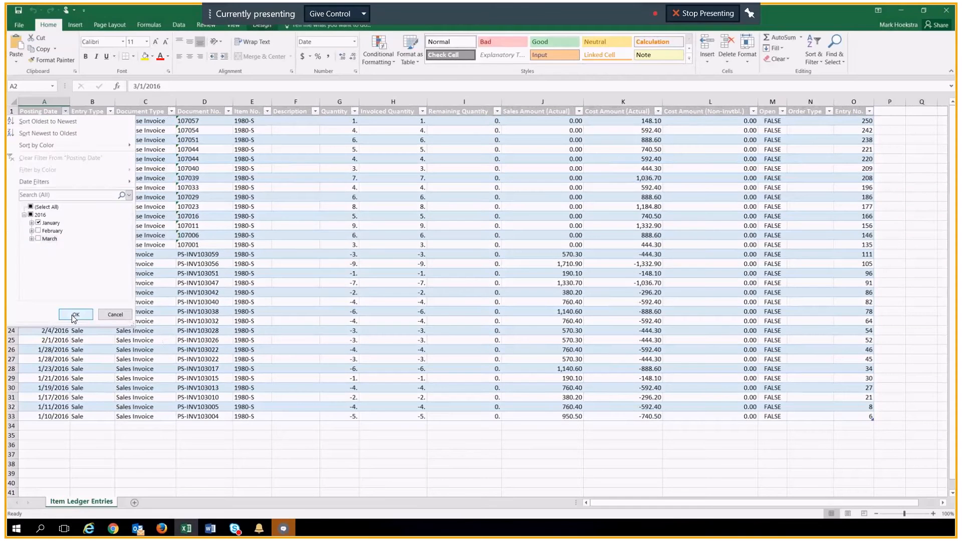
- Filter the worksheet to January 2016 posting dates and Purchase entries, and close the workbook without saving
{"action": "left_click", "coordinate": [80, 316]}
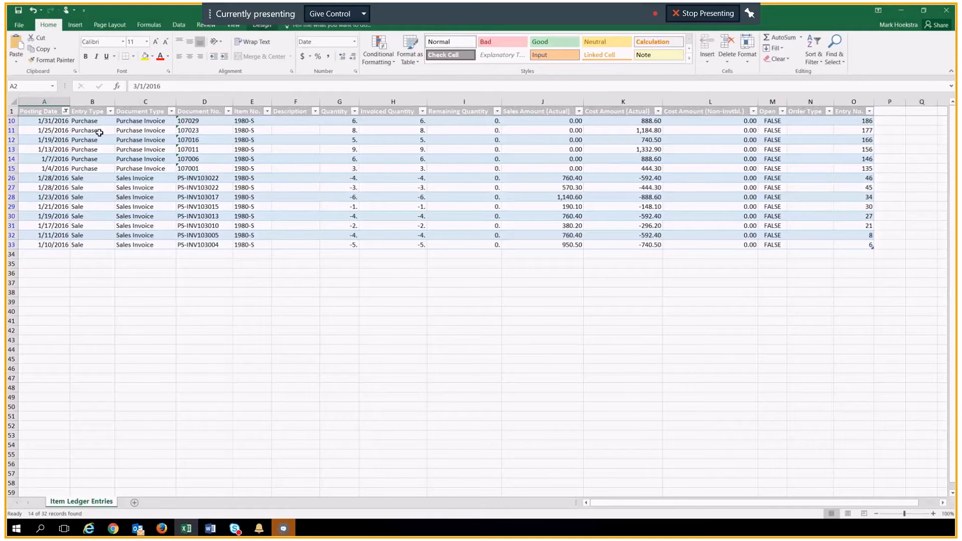
{"action": "left_click", "coordinate": [110, 109]}
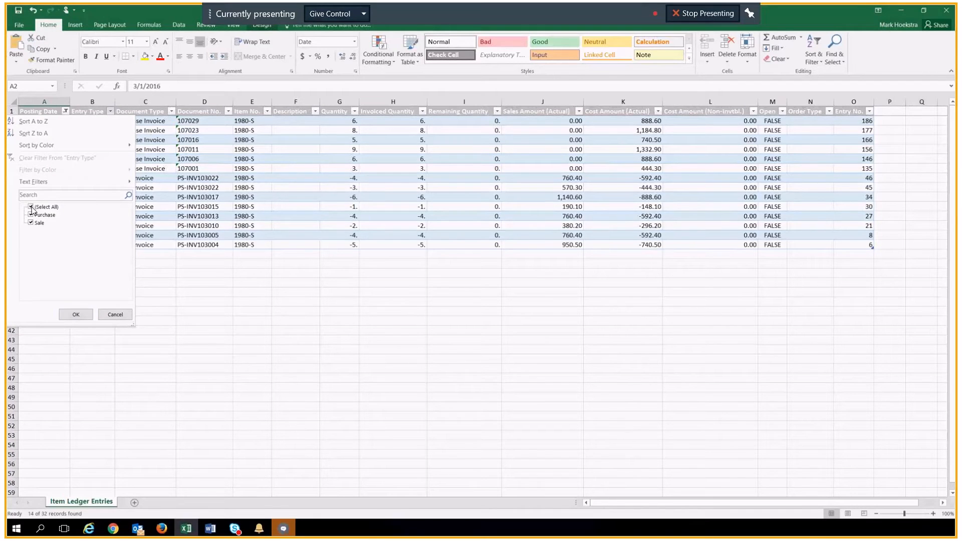
{"action": "left_click", "coordinate": [76, 314]}
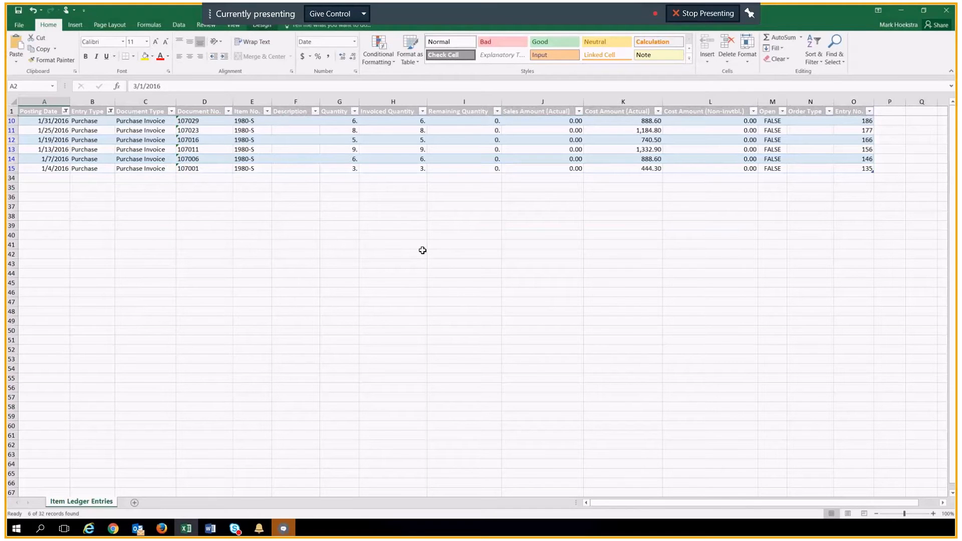
{"action": "key", "text": "alt+F4"}
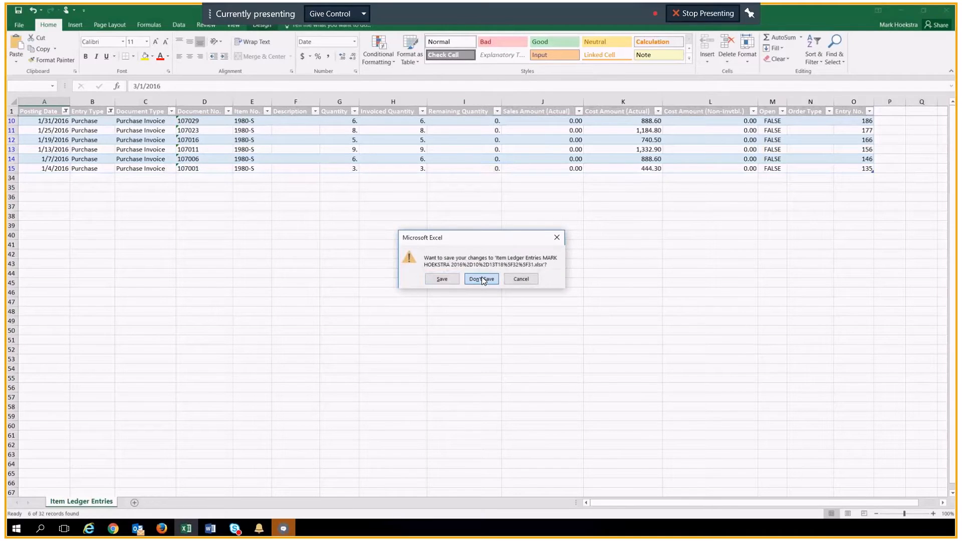
{"action": "left_click", "coordinate": [481, 279]}
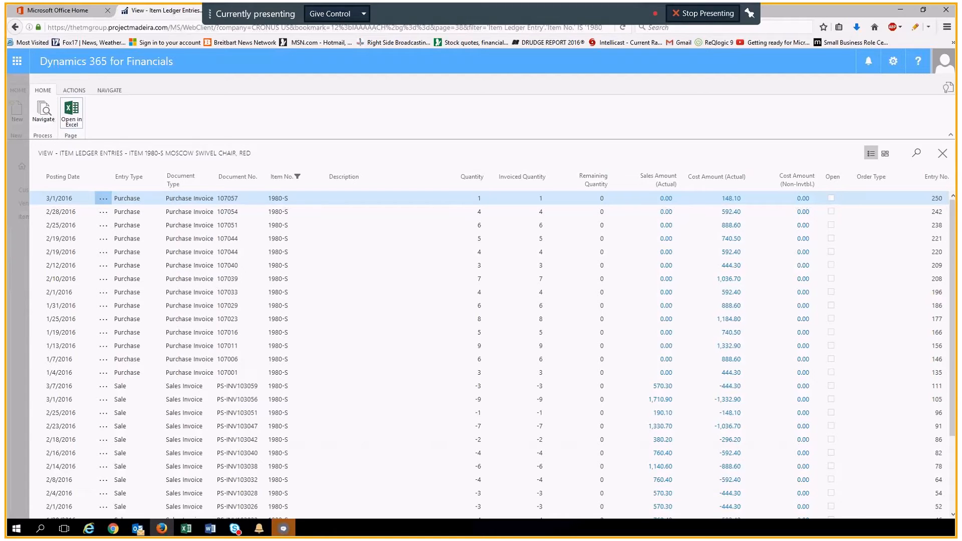
- Look through the chair's ledger entries once more and go back to the Items list
{"action": "scroll", "coordinate": [180, 402], "scroll_direction": "down", "scroll_amount": 3}
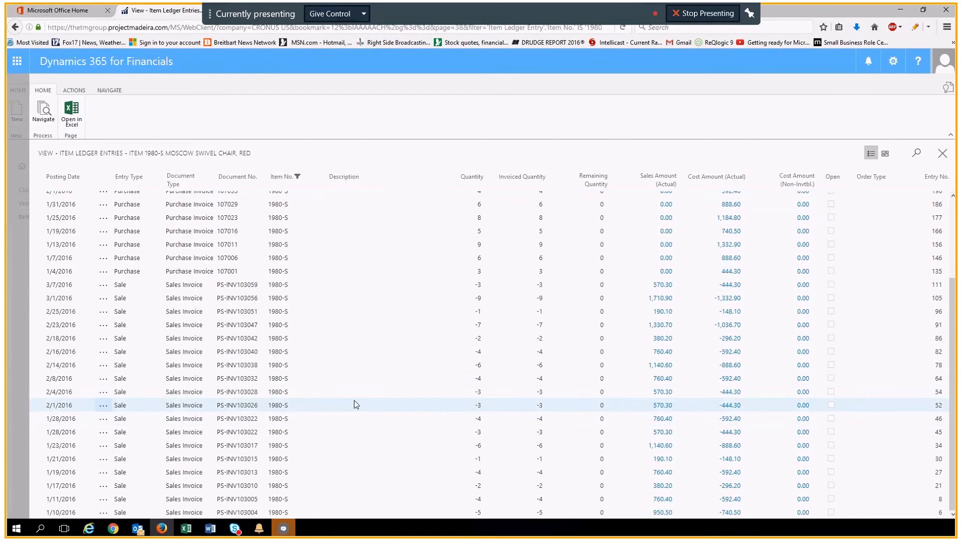
{"action": "scroll", "coordinate": [359, 380], "scroll_direction": "up", "scroll_amount": 1}
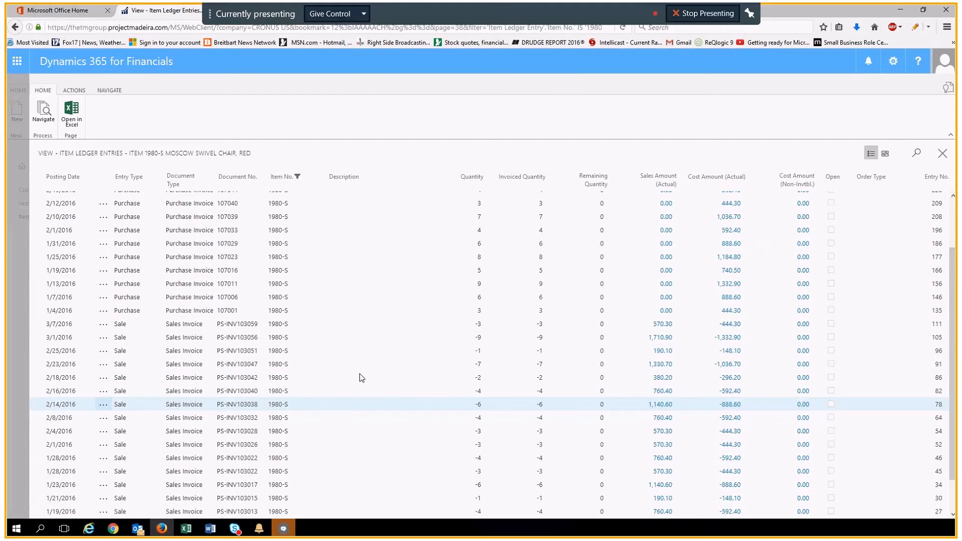
{"action": "scroll", "coordinate": [345, 358], "scroll_direction": "up", "scroll_amount": 2}
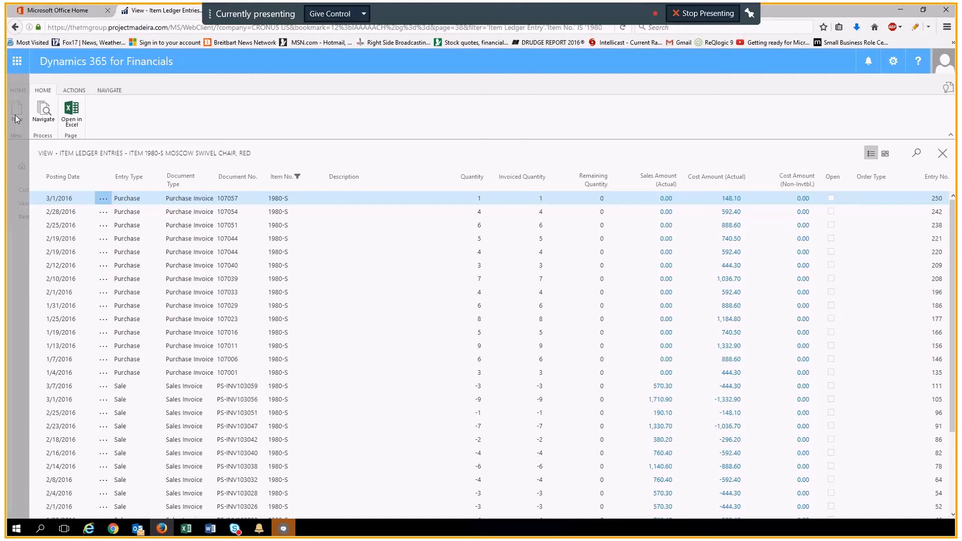
{"action": "key", "text": "Escape"}
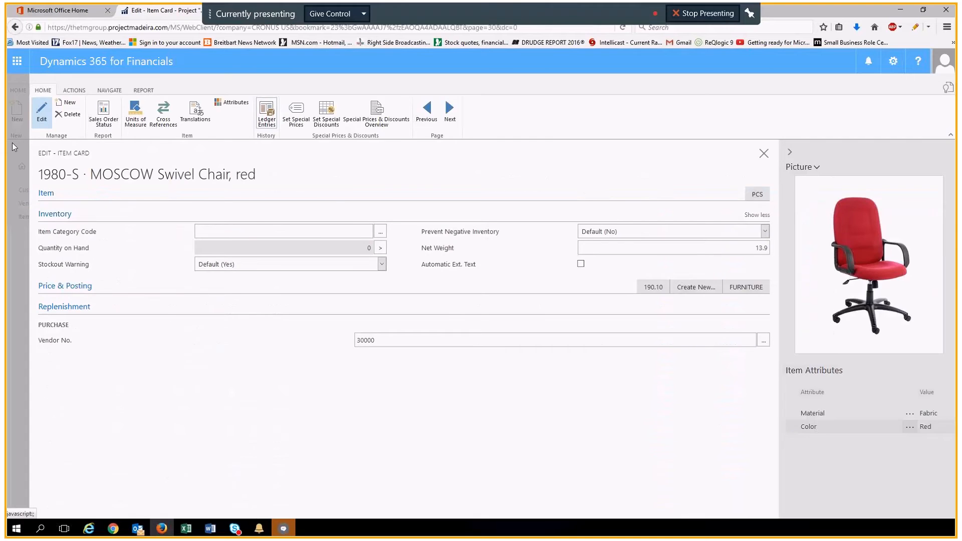
{"action": "left_click", "coordinate": [19, 180]}
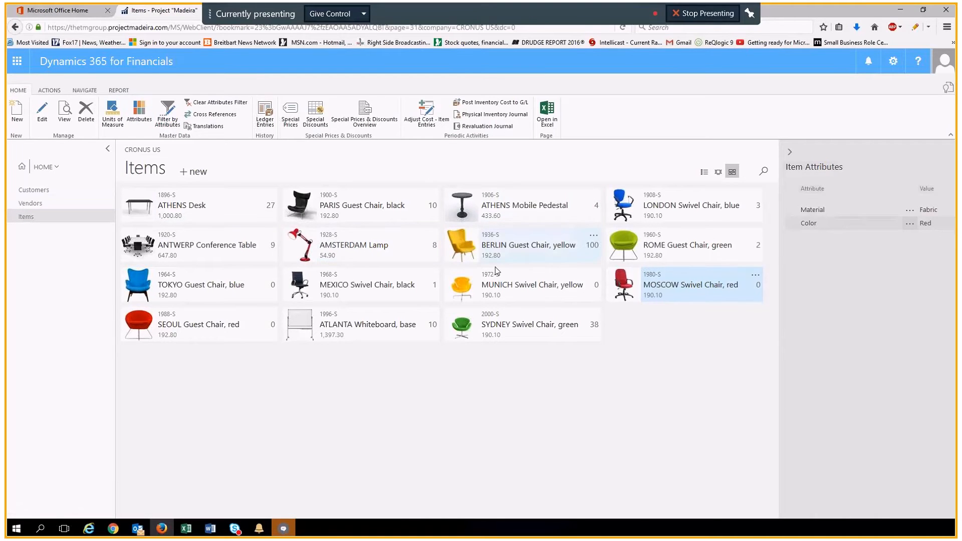
- View the Items list as rows, large tiles and small tiles, and look over its available actions, related pages and reports
{"action": "left_click", "coordinate": [704, 172]}
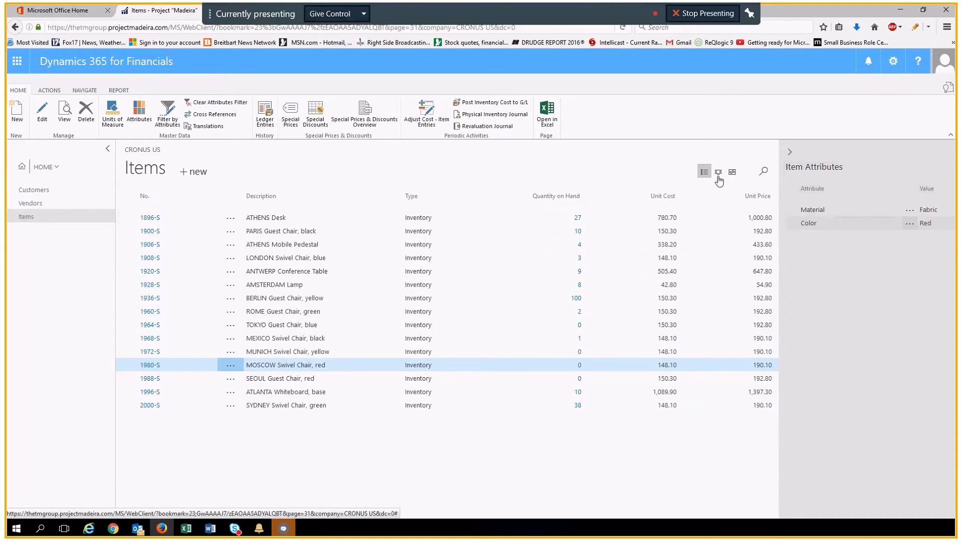
{"action": "left_click", "coordinate": [718, 175]}
{"action": "left_click", "coordinate": [732, 172]}
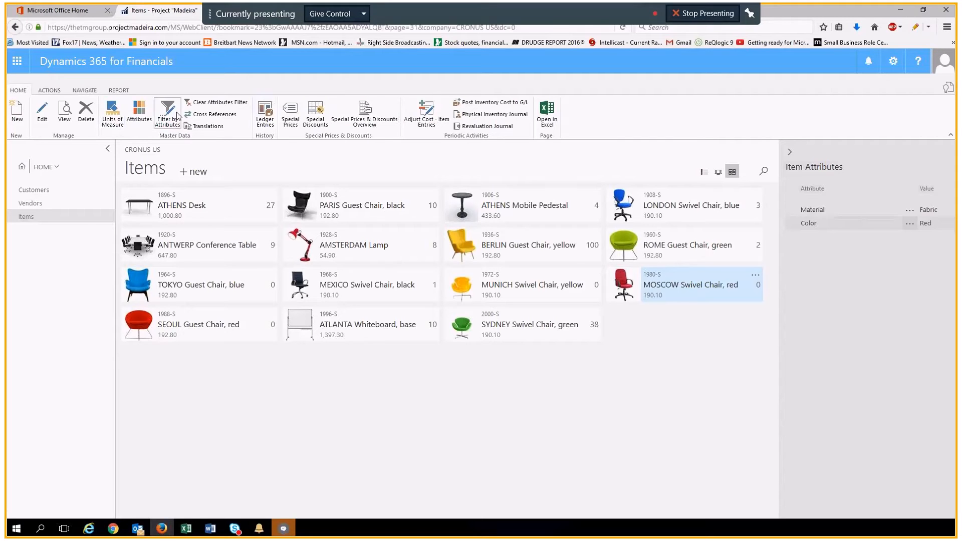
{"action": "left_click", "coordinate": [47, 92]}
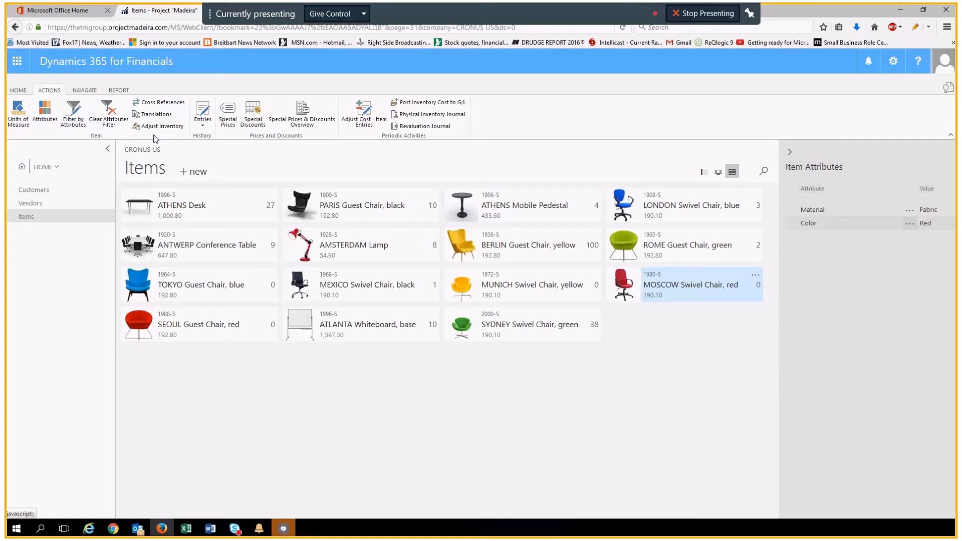
{"action": "left_click", "coordinate": [84, 90]}
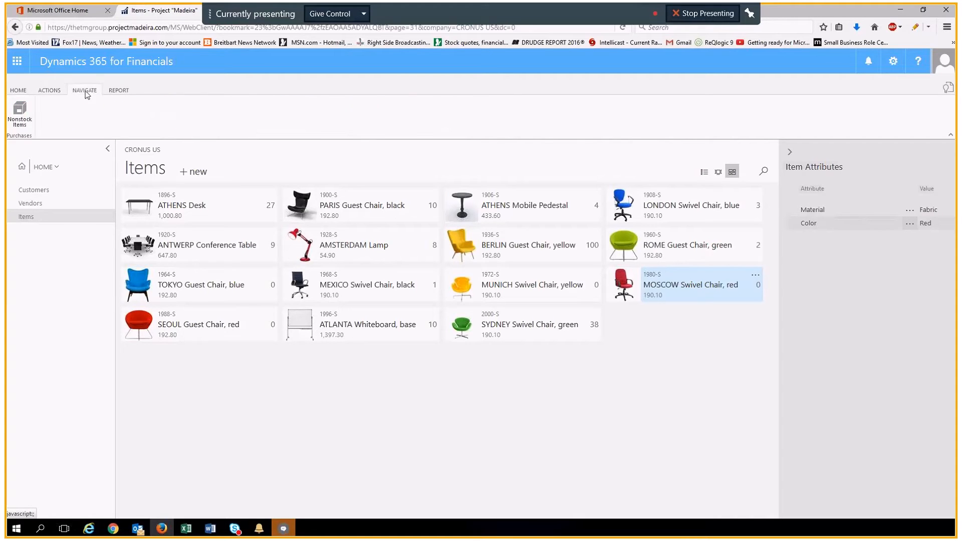
{"action": "left_click", "coordinate": [116, 91]}
- Tour the Finance, Sales and Purchasing areas in turn, finishing on the Vendors list
{"action": "left_click", "coordinate": [47, 166]}
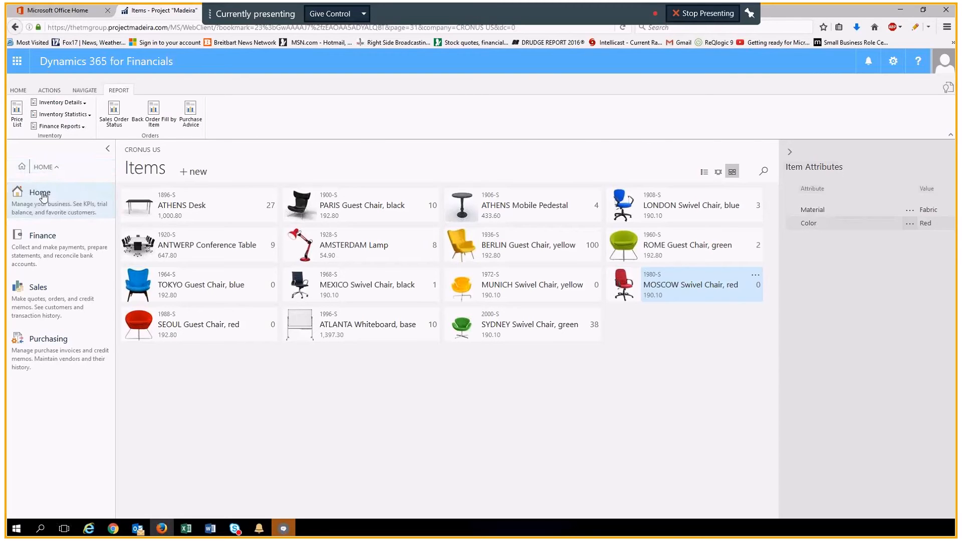
{"action": "left_click", "coordinate": [45, 254]}
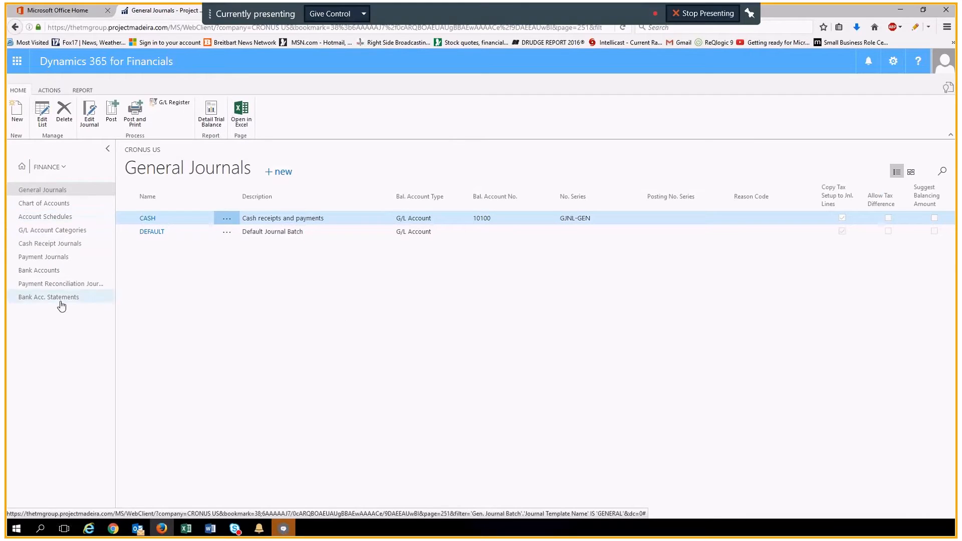
{"action": "left_click", "coordinate": [59, 167]}
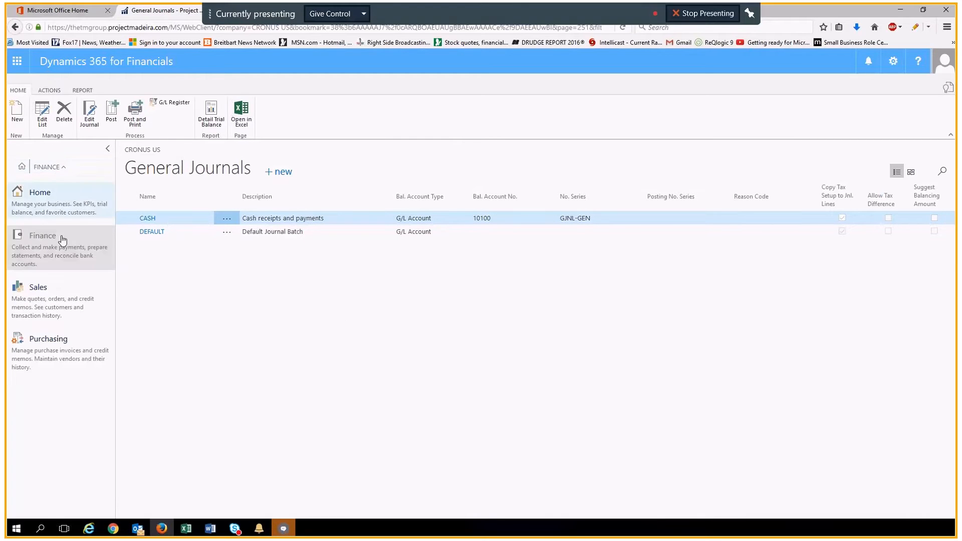
{"action": "left_click", "coordinate": [52, 294]}
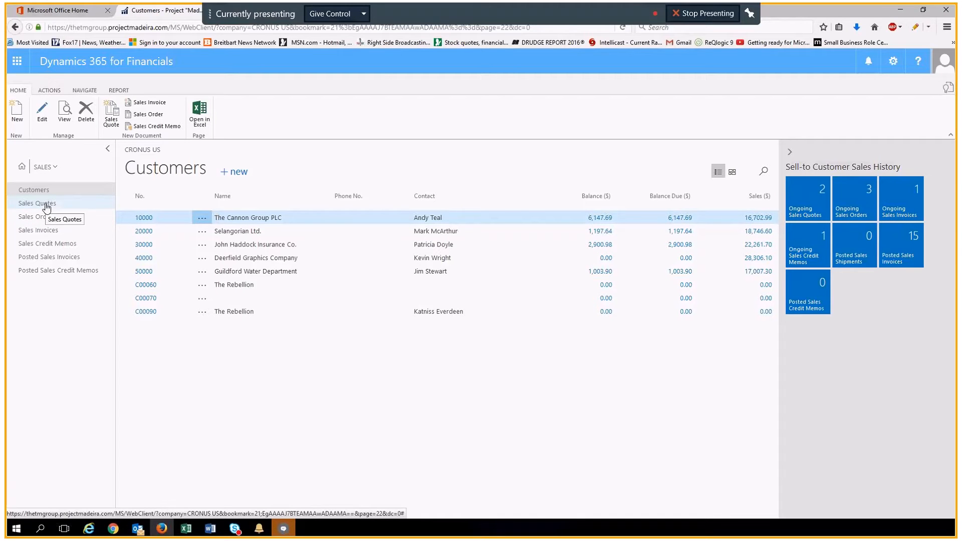
{"action": "left_click", "coordinate": [55, 169]}
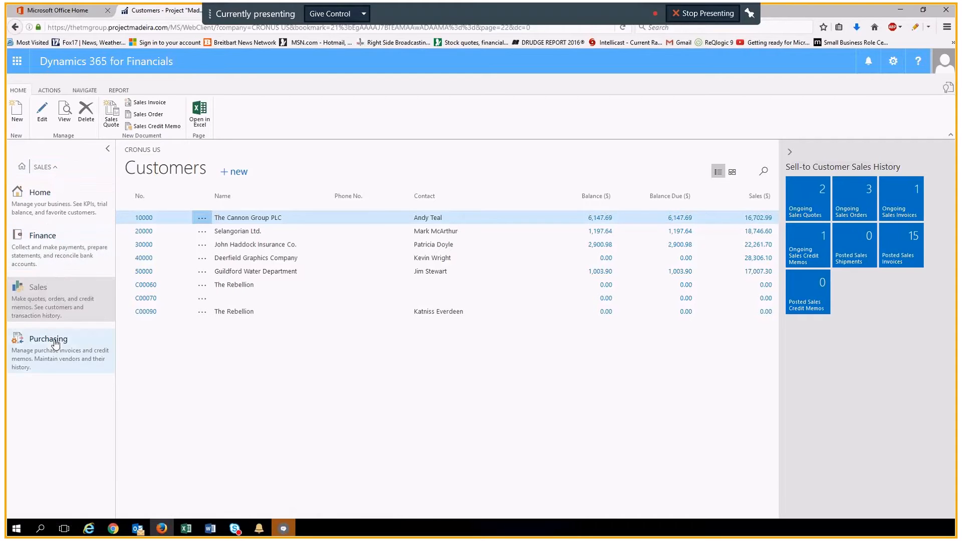
{"action": "left_click", "coordinate": [113, 336]}
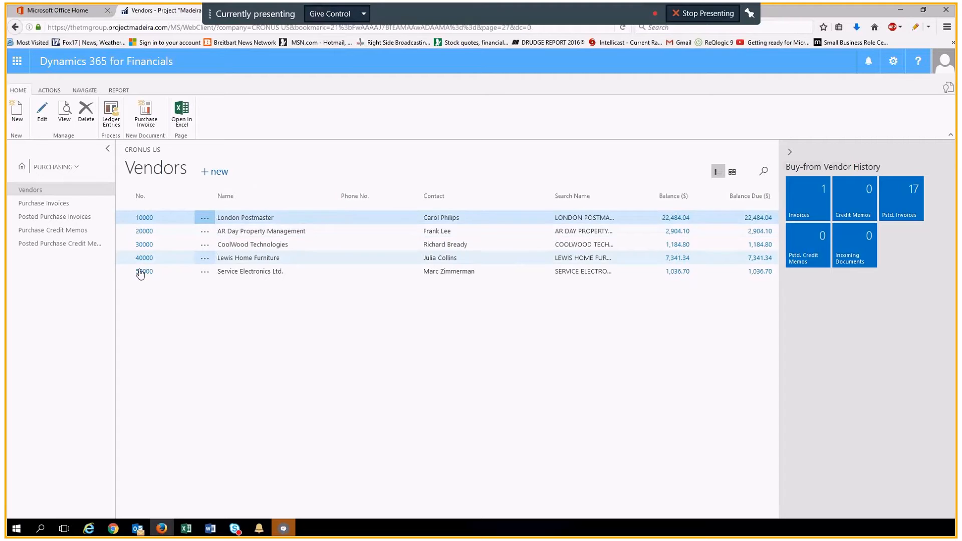
- Compare the Buy-from Vendor History of each listed vendor, ending on London Postmaster
{"action": "left_click", "coordinate": [176, 230]}
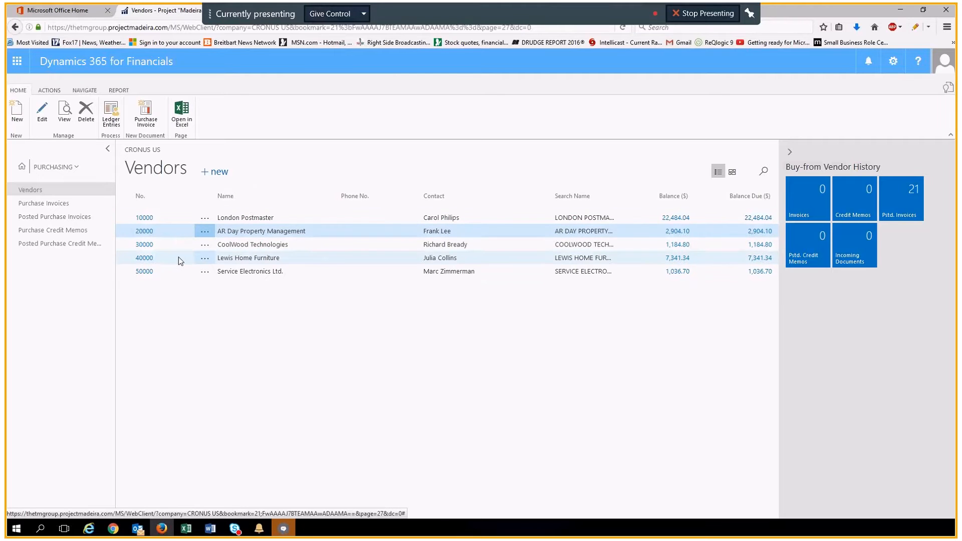
{"action": "left_click", "coordinate": [170, 248]}
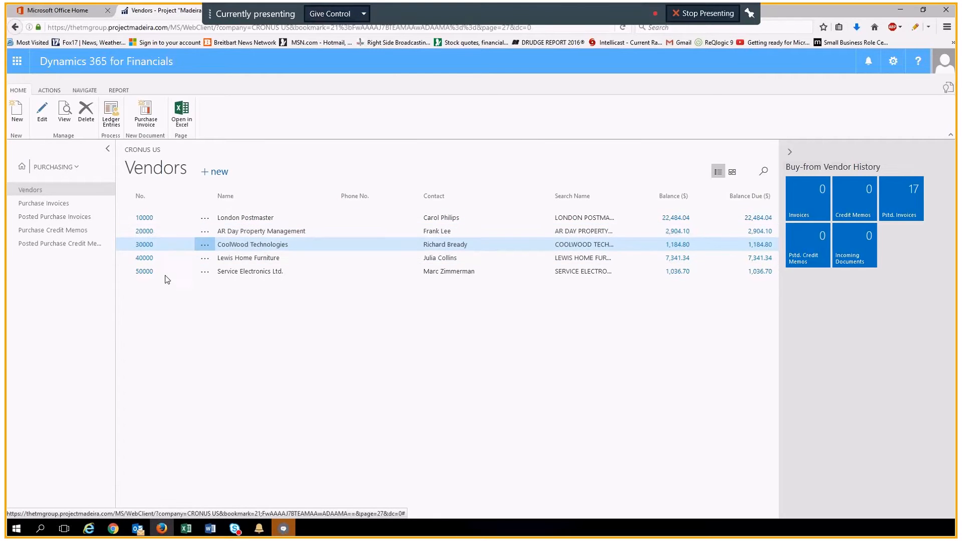
{"action": "left_click", "coordinate": [161, 259]}
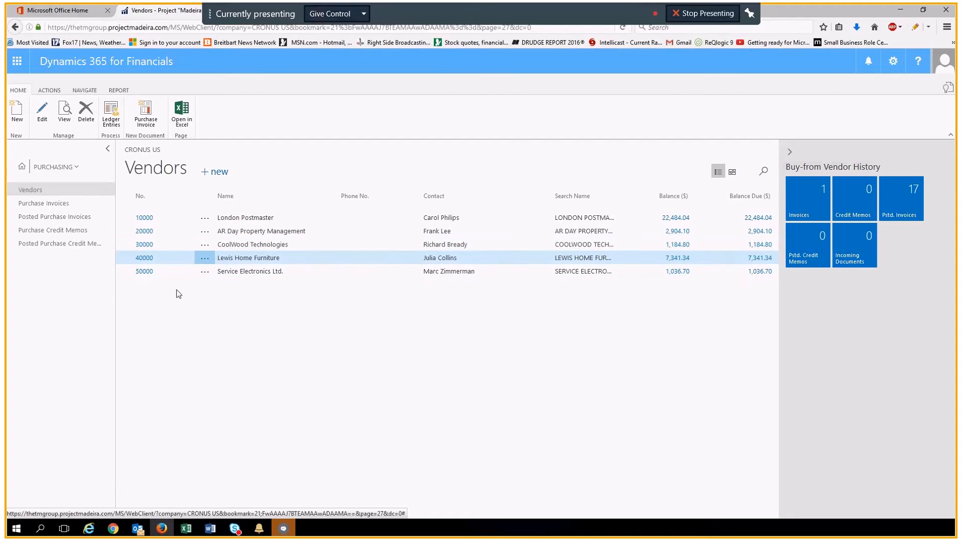
{"action": "left_click", "coordinate": [177, 271]}
{"action": "left_click", "coordinate": [170, 217]}
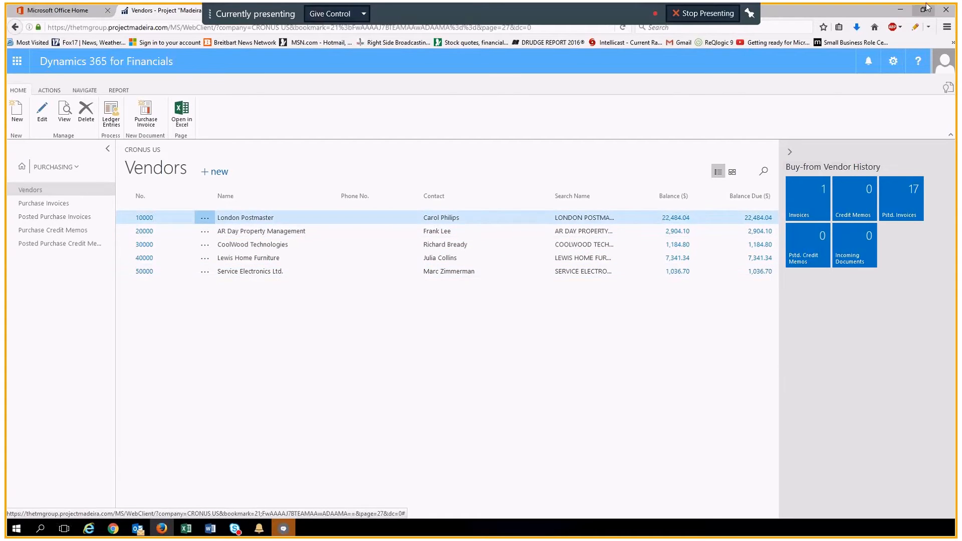
- Start a new sales quote from the Business Manager home page for the customer The Cannon Group PLC
{"action": "left_click", "coordinate": [21, 167]}
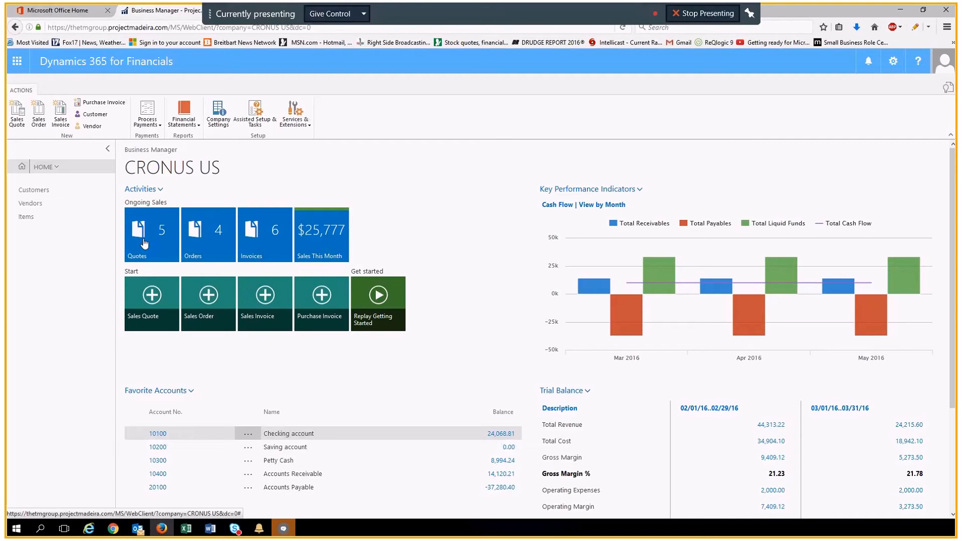
{"action": "left_click", "coordinate": [152, 296]}
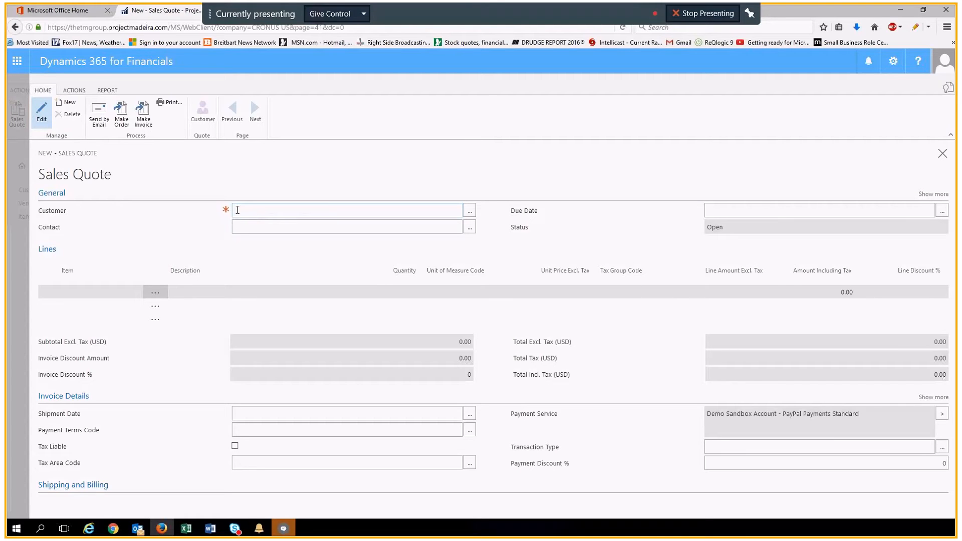
{"action": "type", "text": "3"}
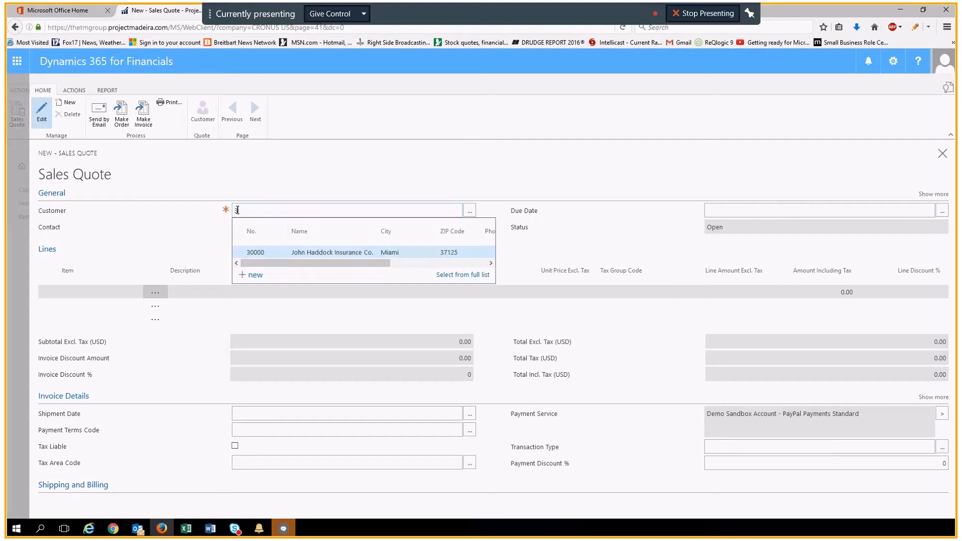
{"action": "type", "text": "0001000"}
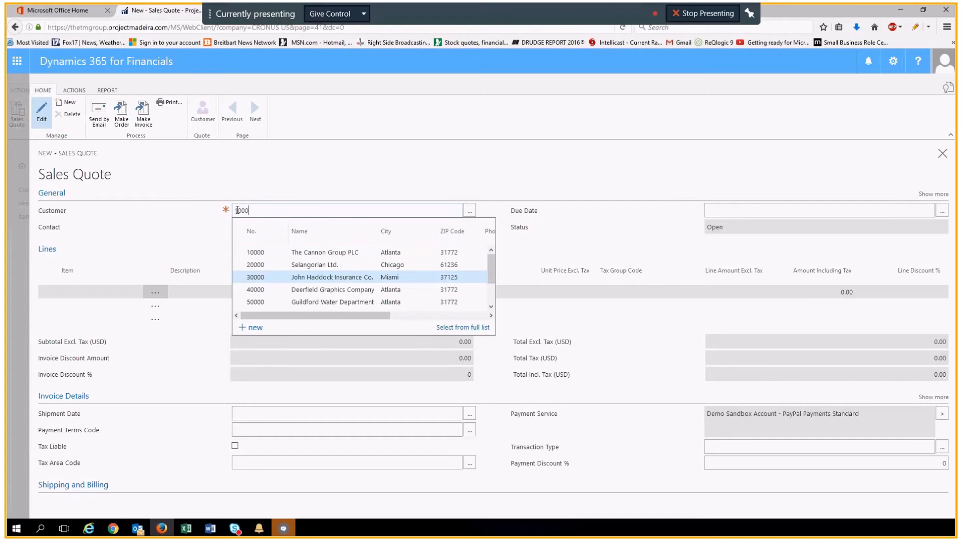
{"action": "left_click", "coordinate": [317, 253]}
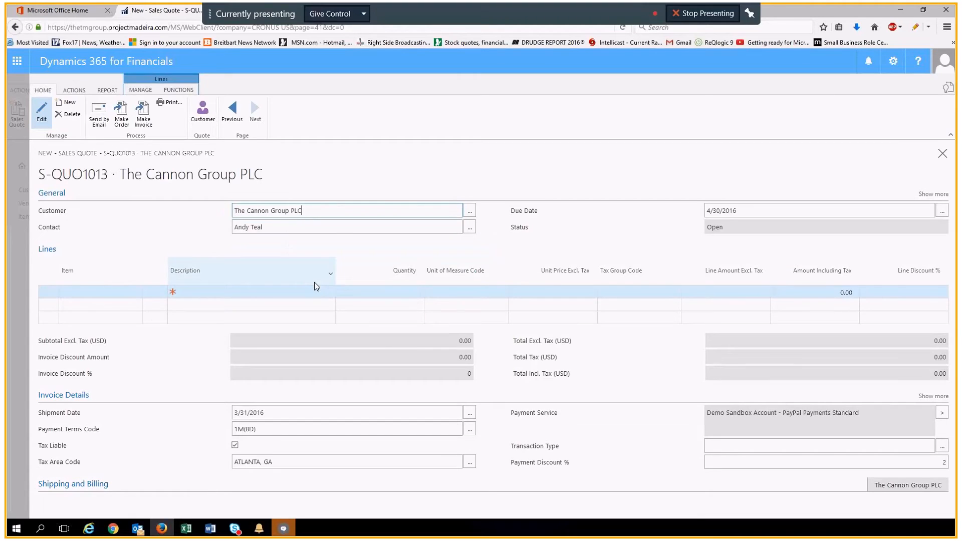
{"action": "key", "text": "Tab"}
{"action": "key", "text": "Tab"}
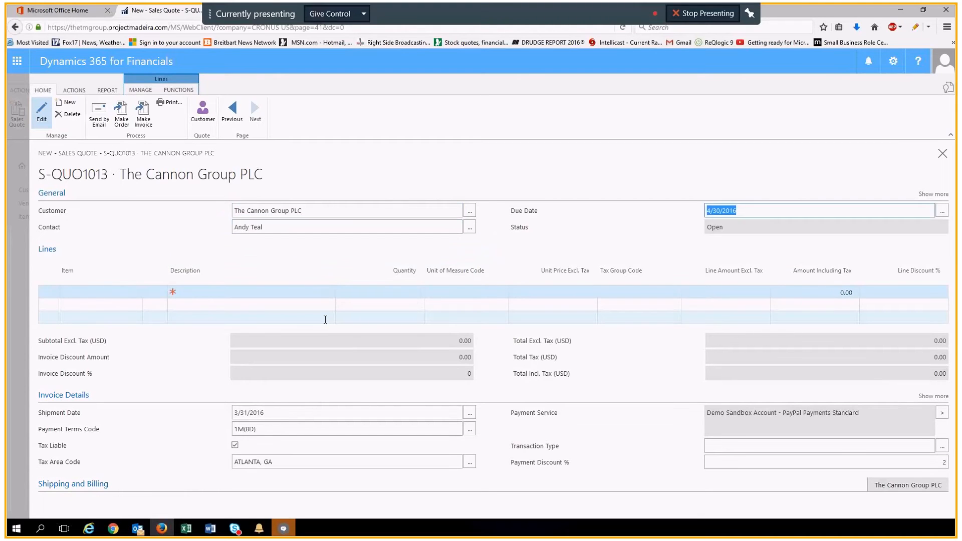
- Add a quote line for item 1896-S, ATHENS Desk, with a quantity of 1
{"action": "left_click", "coordinate": [325, 320]}
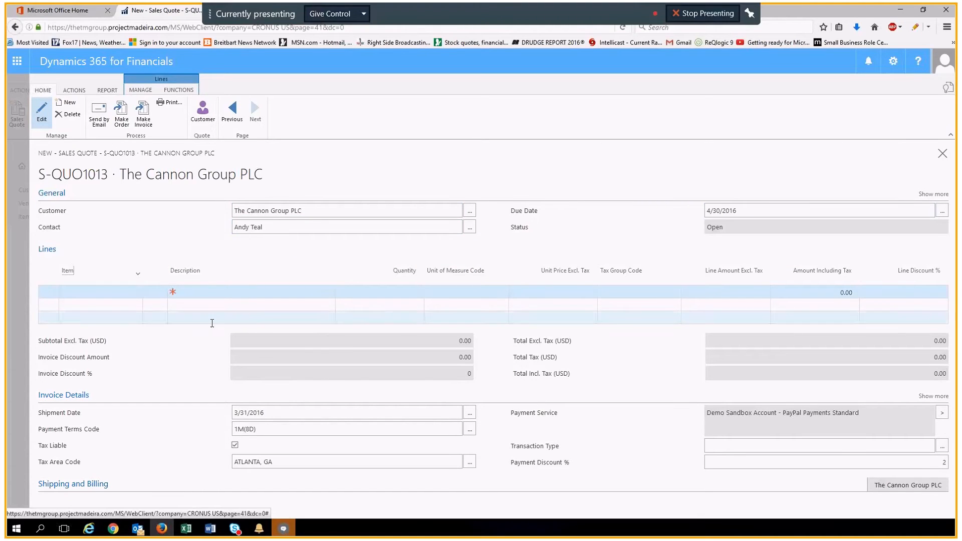
{"action": "left_click", "coordinate": [95, 291]}
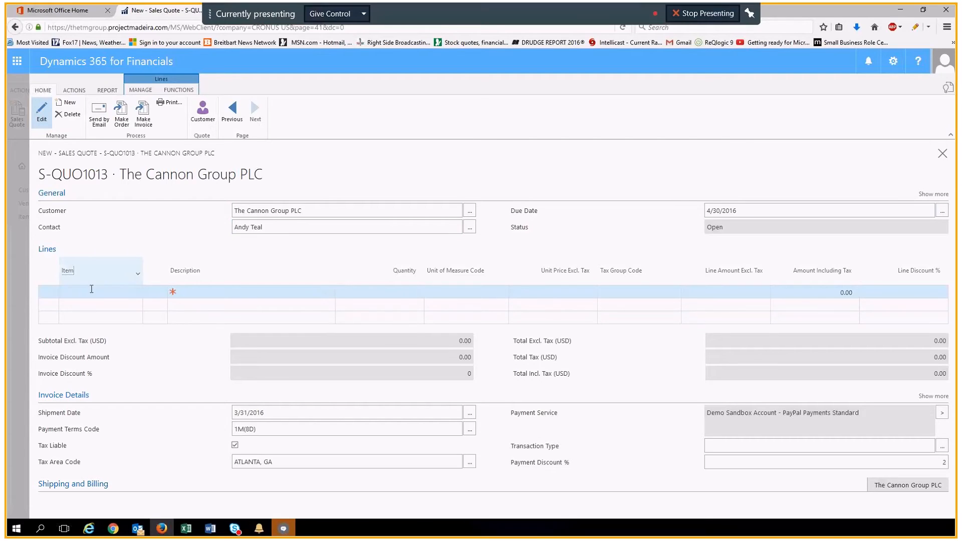
{"action": "left_click", "coordinate": [133, 293]}
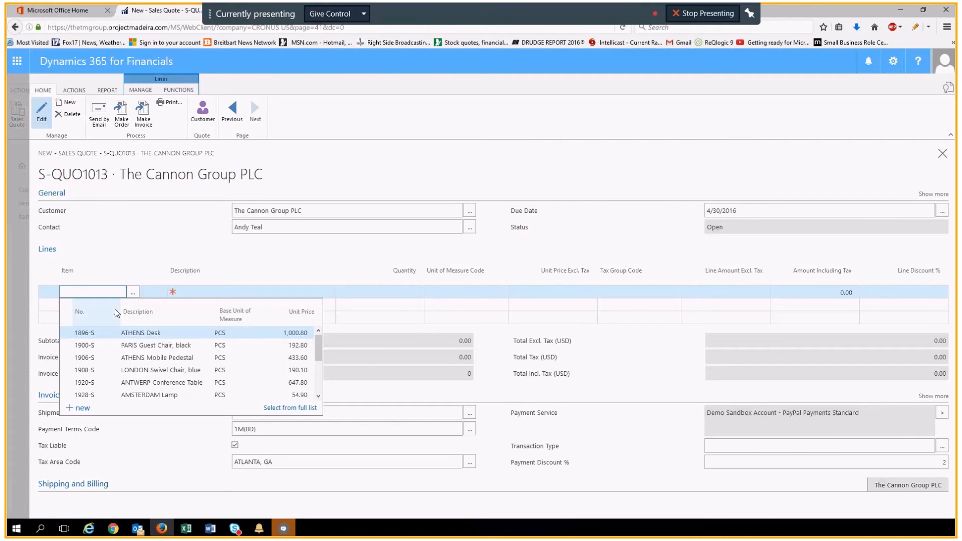
{"action": "left_click", "coordinate": [85, 334]}
{"action": "key", "text": "Tab"}
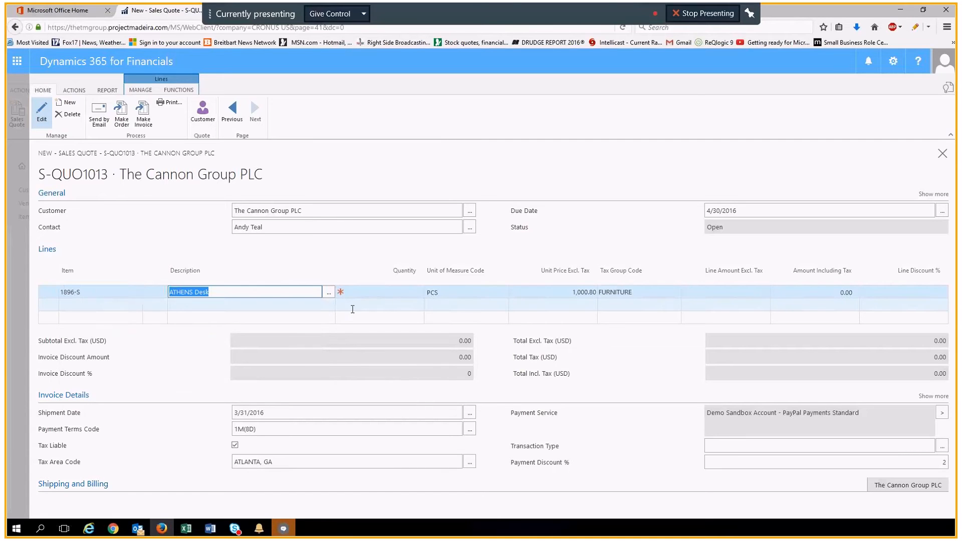
{"action": "key", "text": "Tab"}
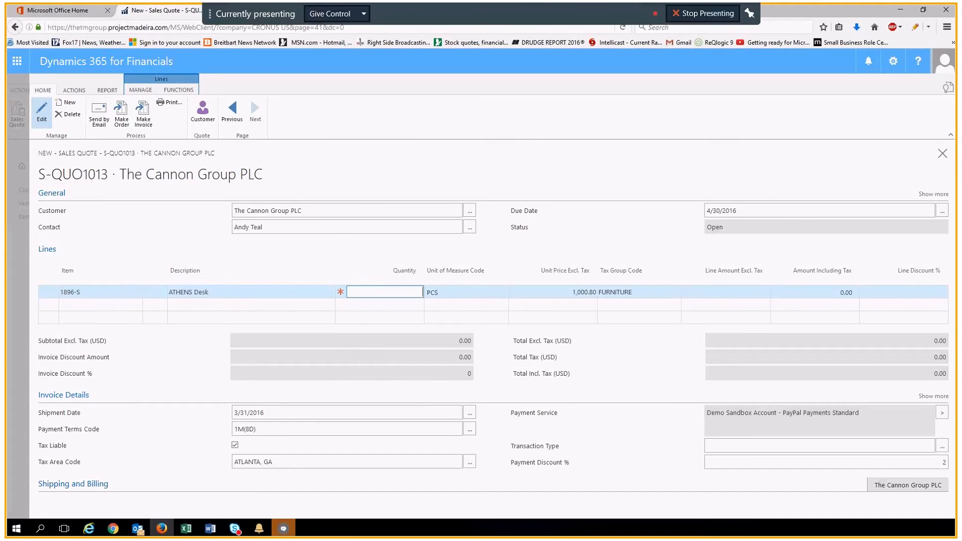
{"action": "key", "text": "Tab"}
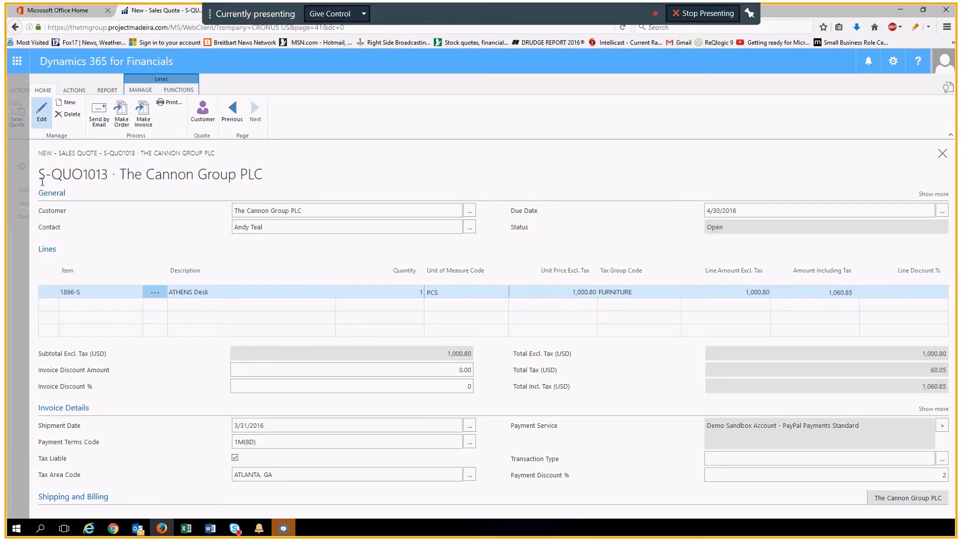
{"action": "left_click_drag", "start_coordinate": [39, 174], "coordinate": [108, 174]}
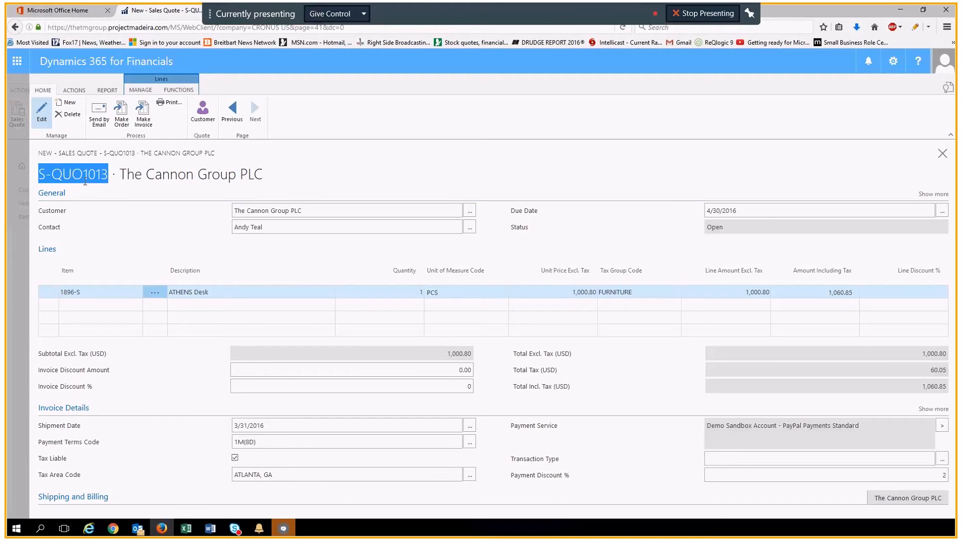
{"action": "left_click", "coordinate": [288, 172]}
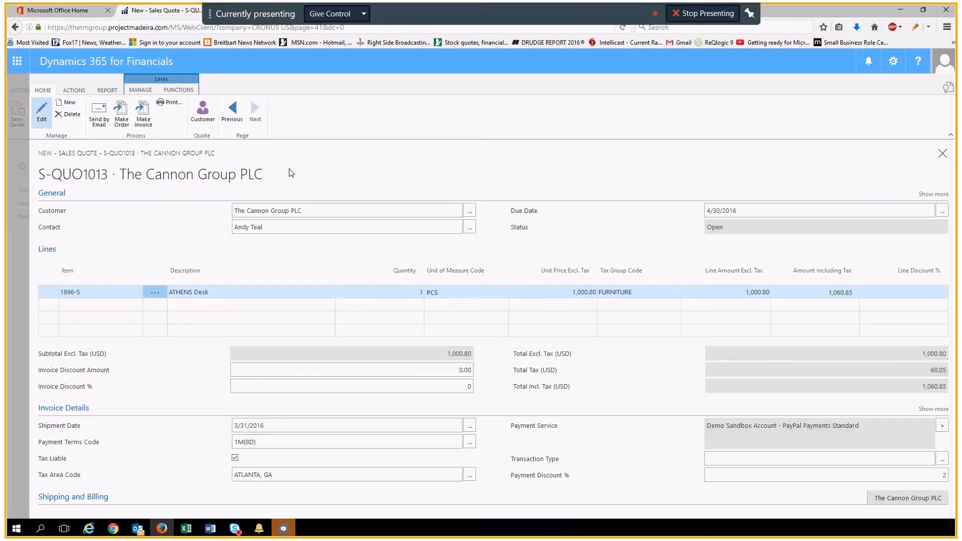
- Reopen the new Cannon Group PLC quote from the quotes list, email it with its PDF attachment, and close the quote
{"action": "left_click", "coordinate": [15, 28]}
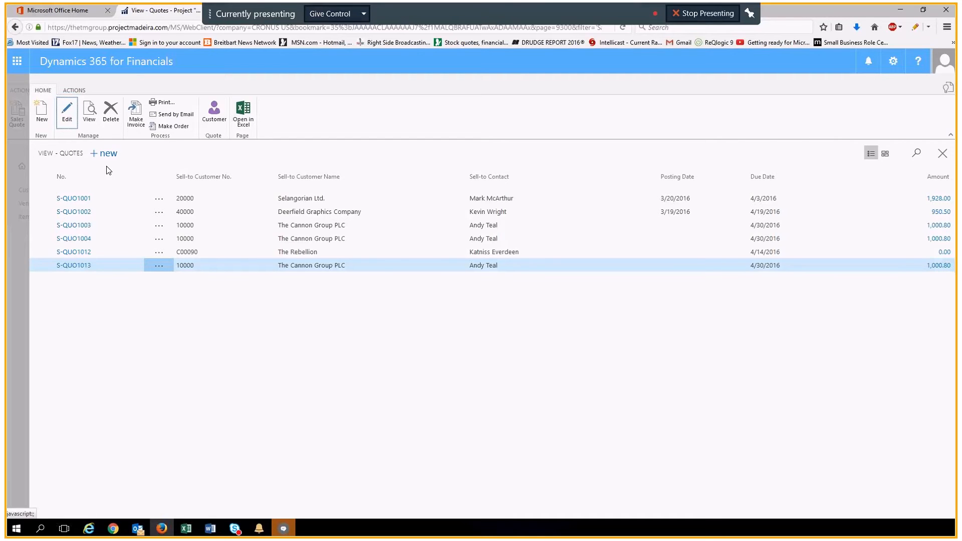
{"action": "key", "text": "Return"}
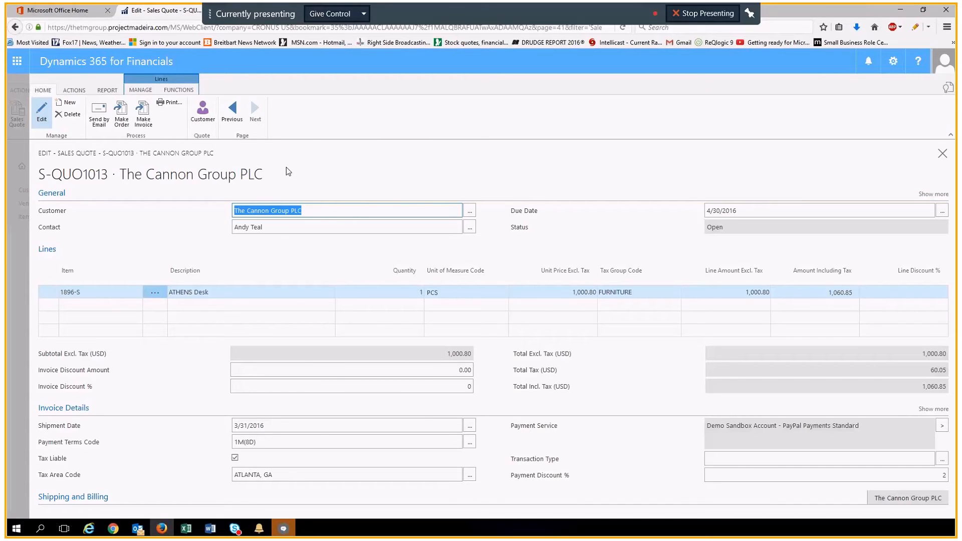
{"action": "left_click", "coordinate": [99, 114]}
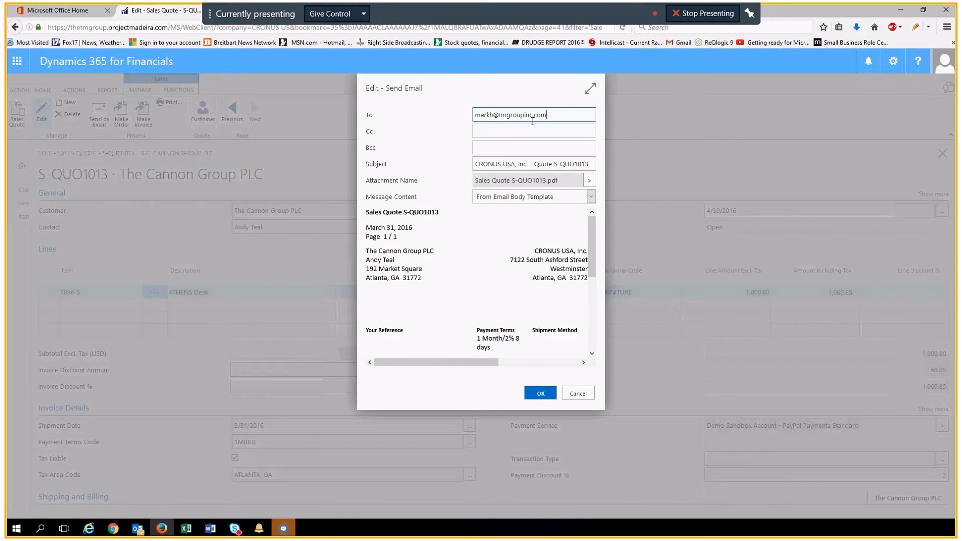
{"action": "left_click", "coordinate": [553, 116]}
{"action": "left_click", "coordinate": [538, 394]}
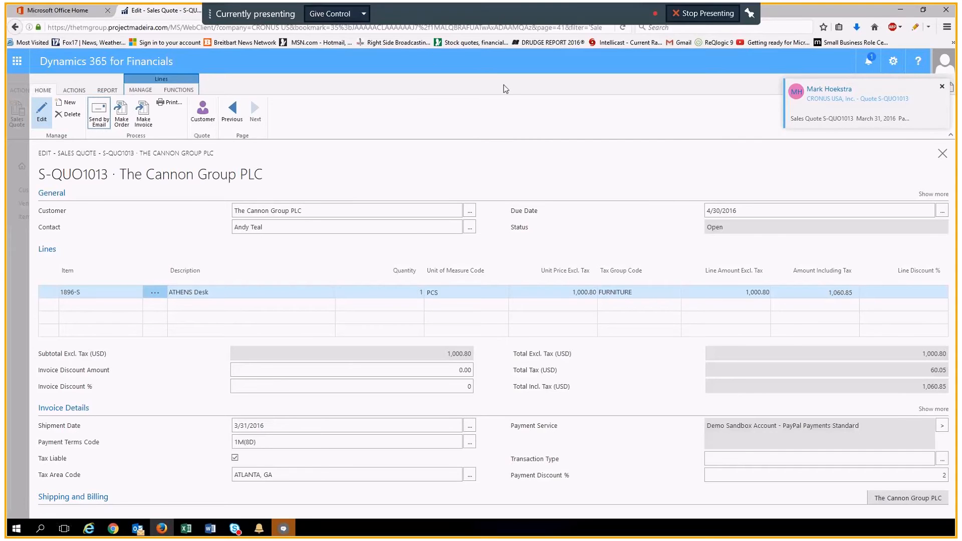
{"action": "key", "text": "Escape"}
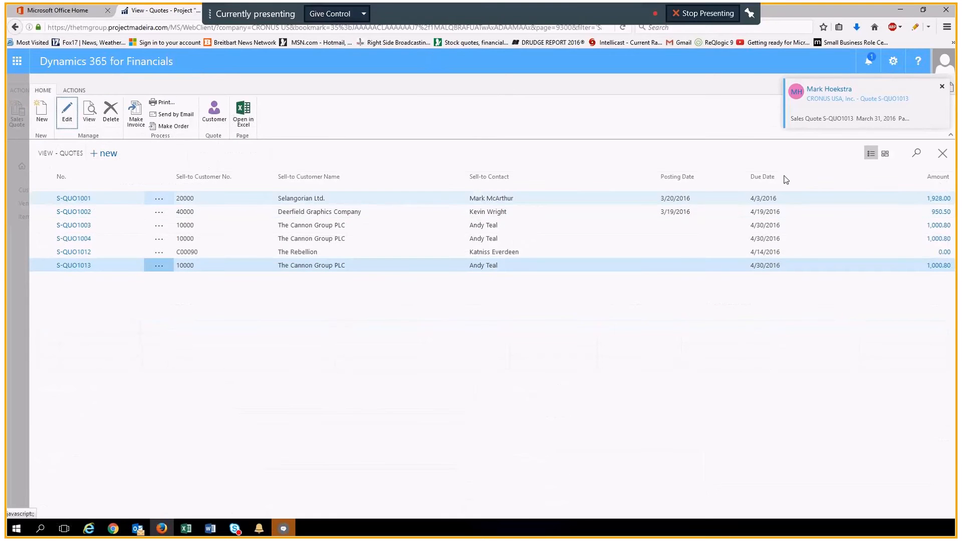
- Open the emailed quote from the mail notifications in a full-size window and view its PDF attachment
{"action": "left_click", "coordinate": [870, 61]}
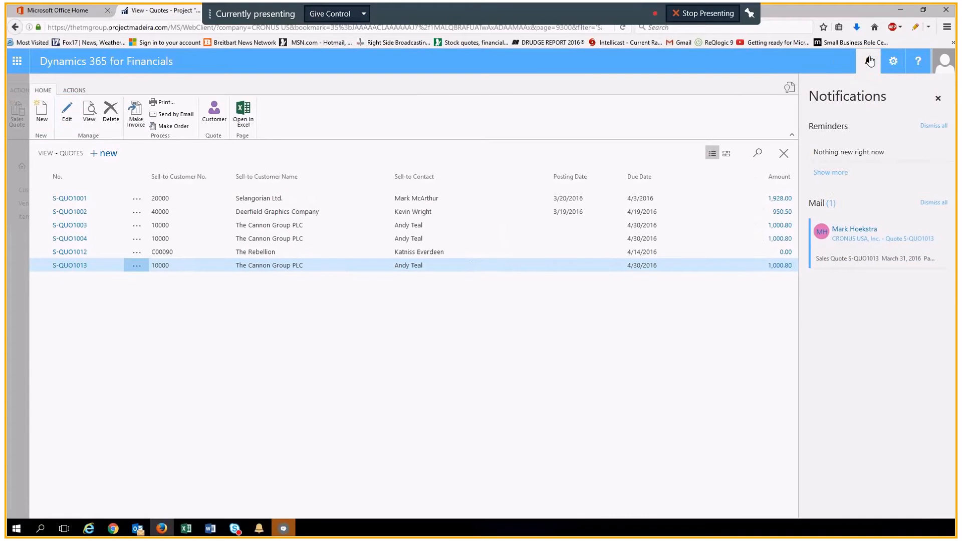
{"action": "left_click", "coordinate": [858, 238]}
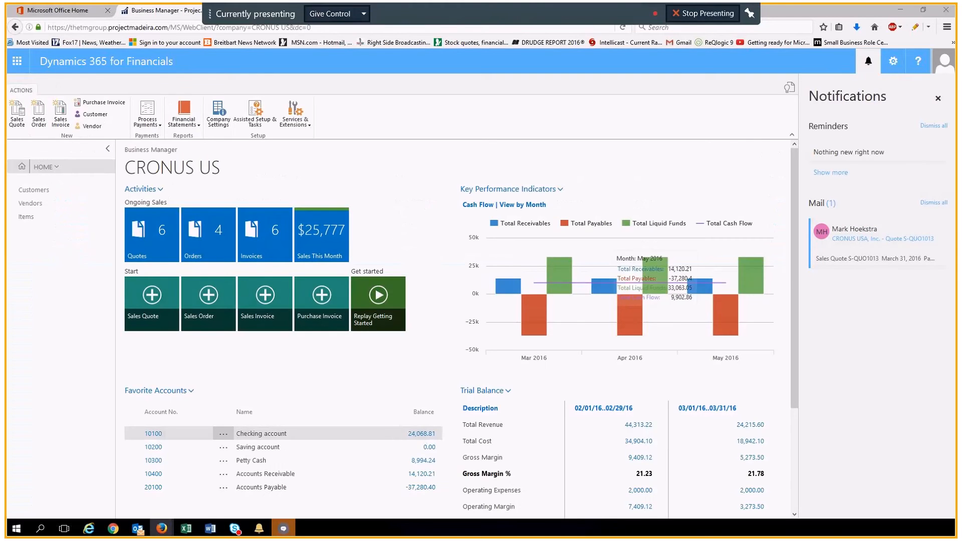
{"action": "left_click_drag", "start_coordinate": [6, 175], "coordinate": [402, 78]}
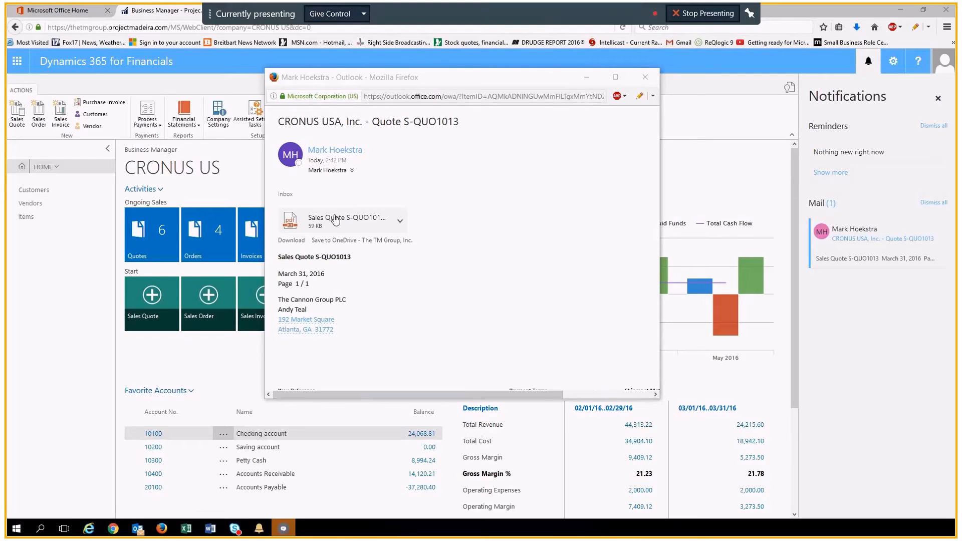
{"action": "left_click", "coordinate": [614, 78]}
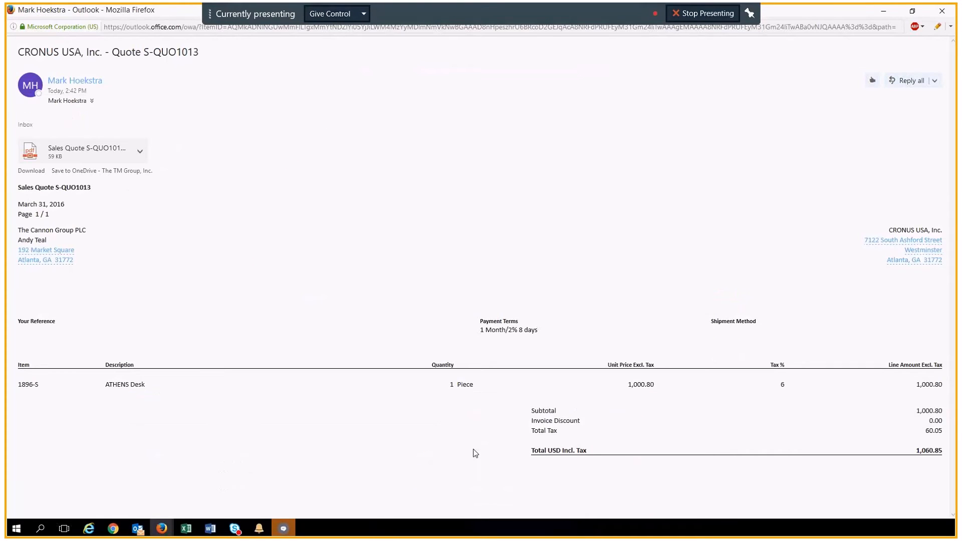
{"action": "left_click", "coordinate": [31, 152]}
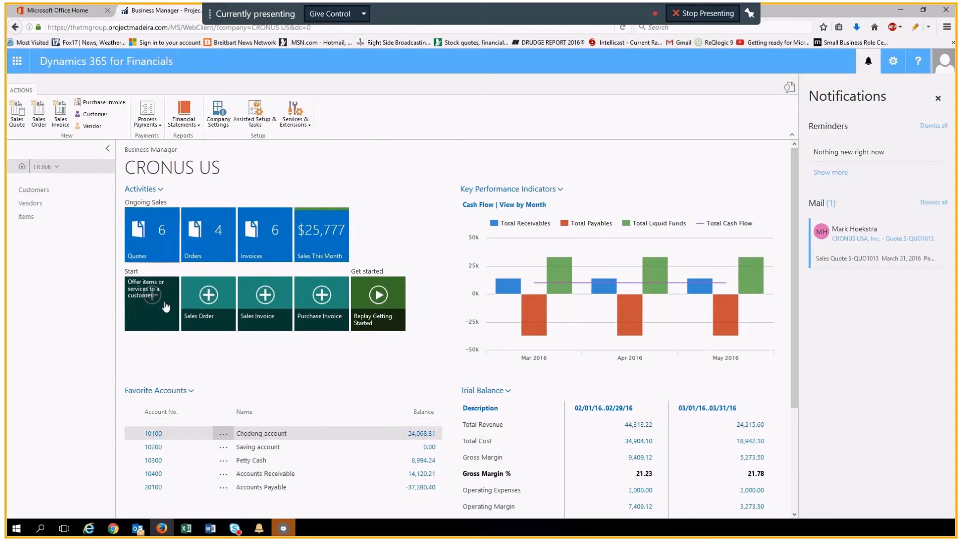
- Edit the latest Cannon Group PLC quote from the Quotes list and set its invoice discount to 5 percent
{"action": "left_click", "coordinate": [152, 239]}
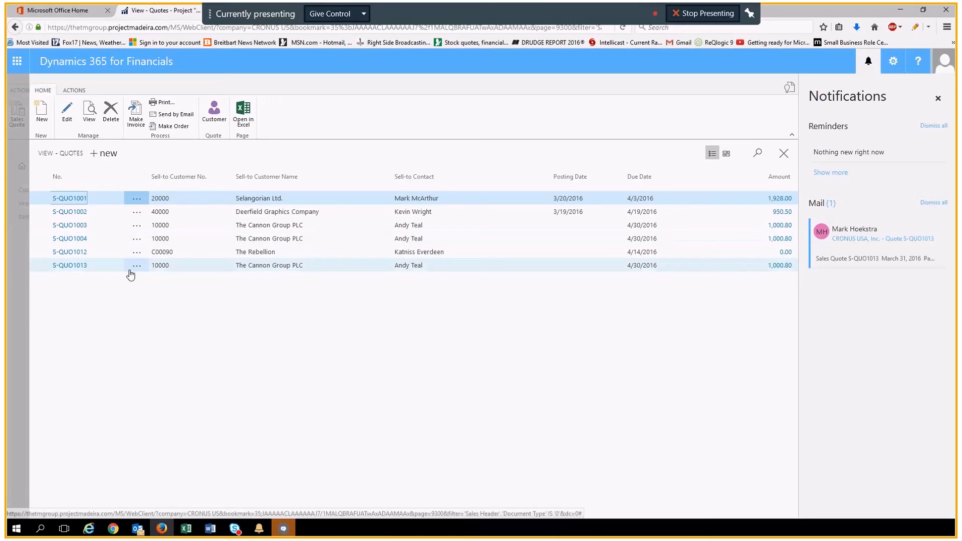
{"action": "left_click", "coordinate": [100, 267]}
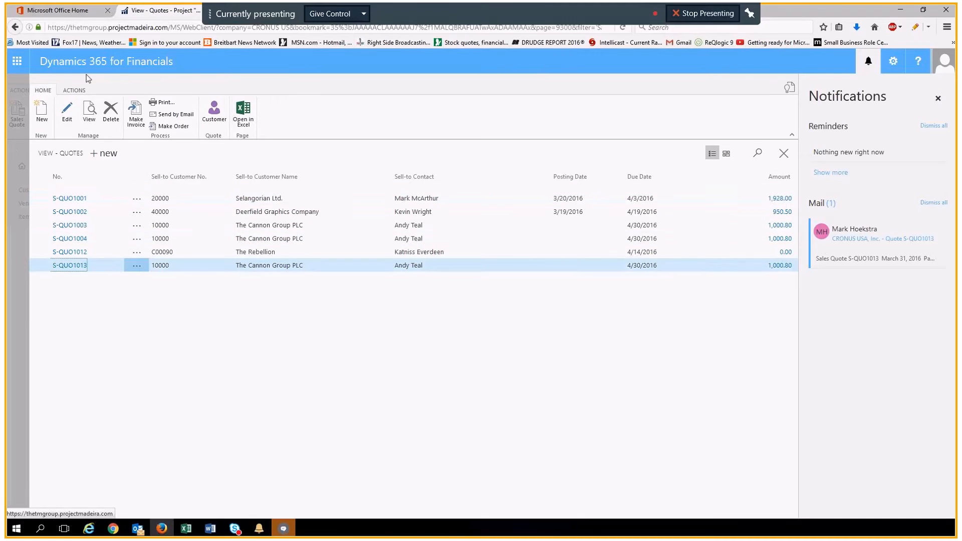
{"action": "left_click", "coordinate": [70, 110]}
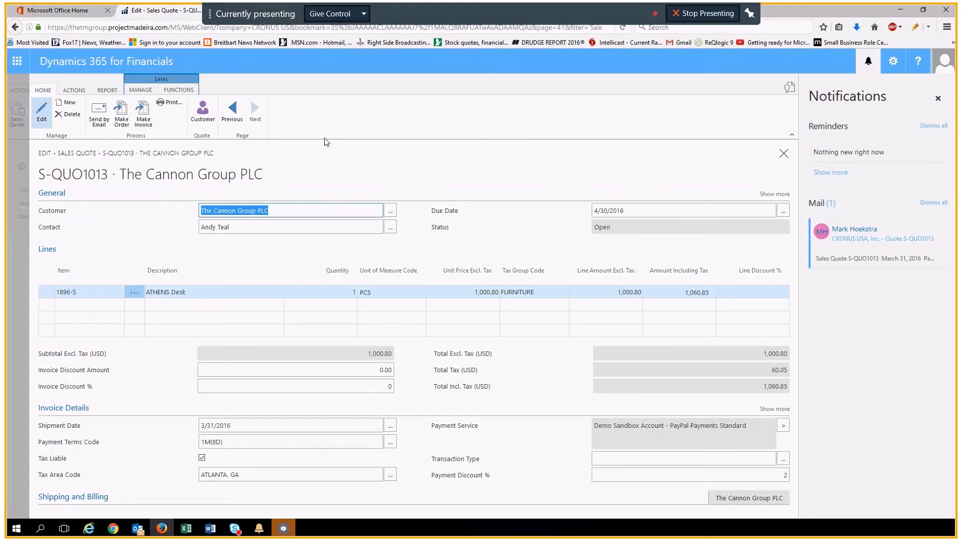
{"action": "left_click", "coordinate": [281, 211]}
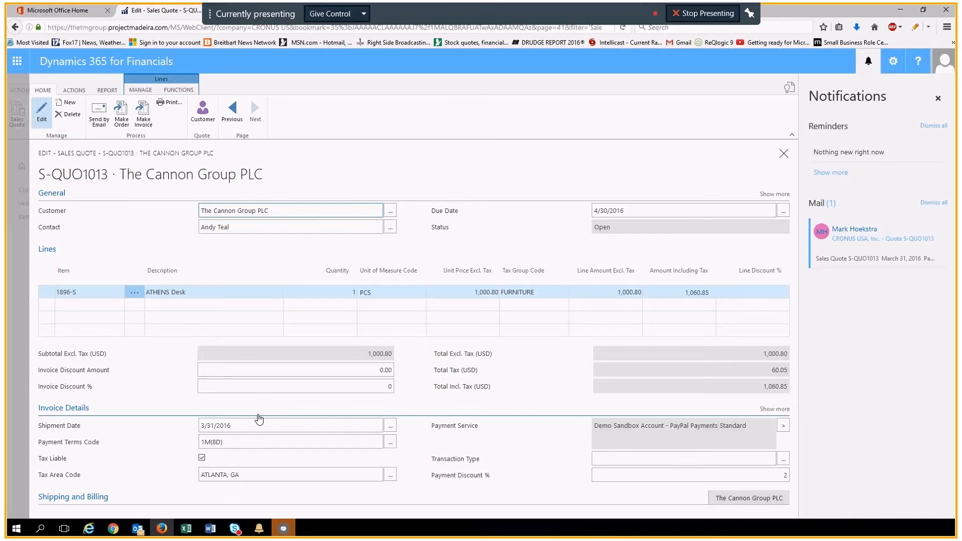
{"action": "left_click", "coordinate": [391, 386]}
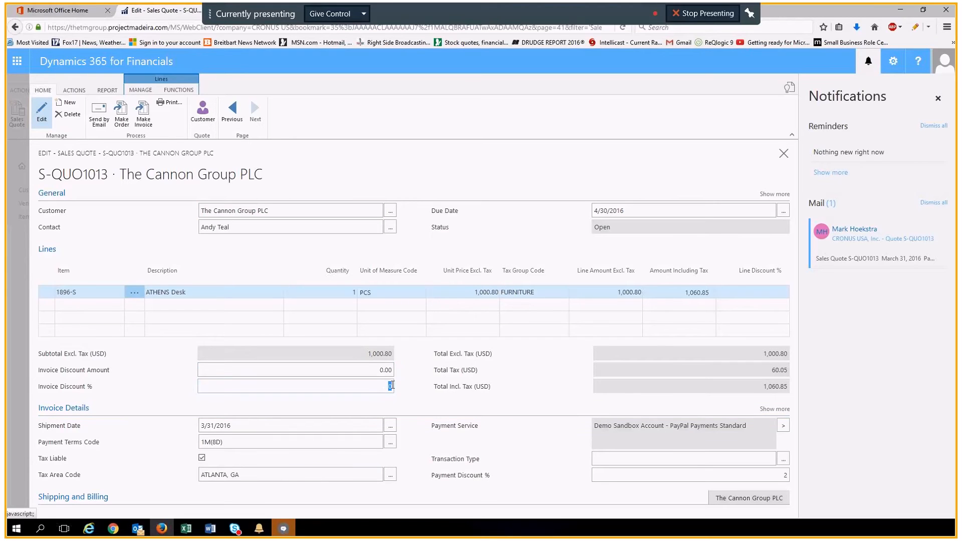
{"action": "type", "text": "5"}
{"action": "key", "text": "Tab"}
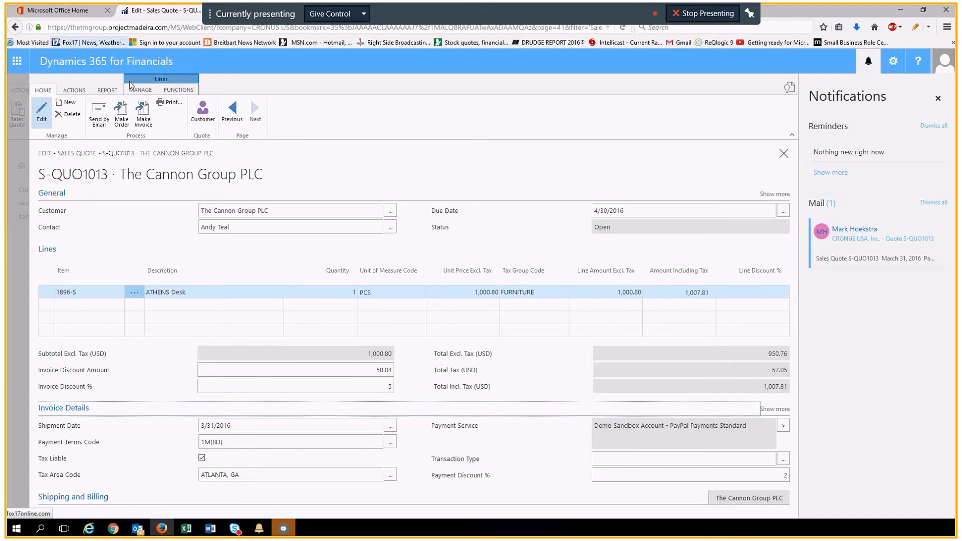
- Convert the quote to a sales order, open the new order and check its number and invoice discount
{"action": "left_click", "coordinate": [120, 116]}
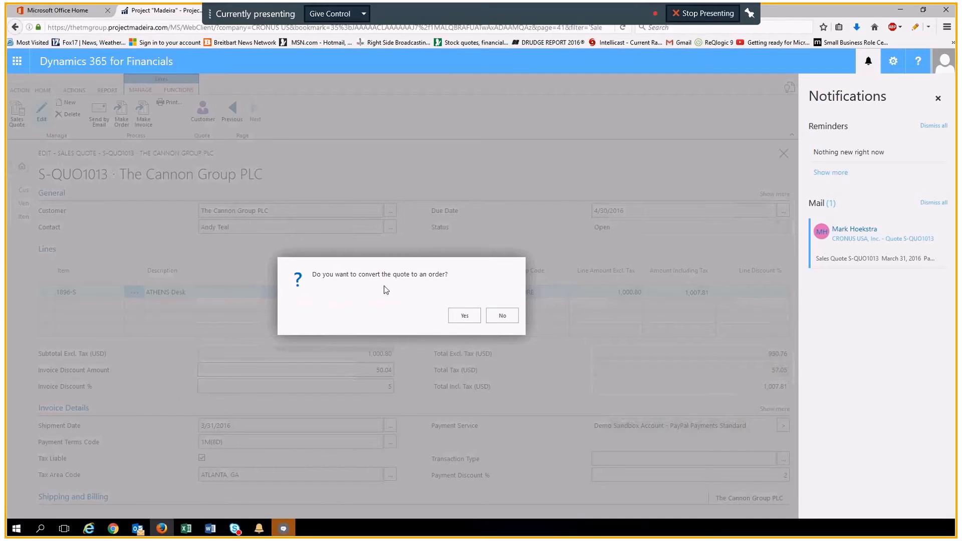
{"action": "left_click", "coordinate": [463, 318]}
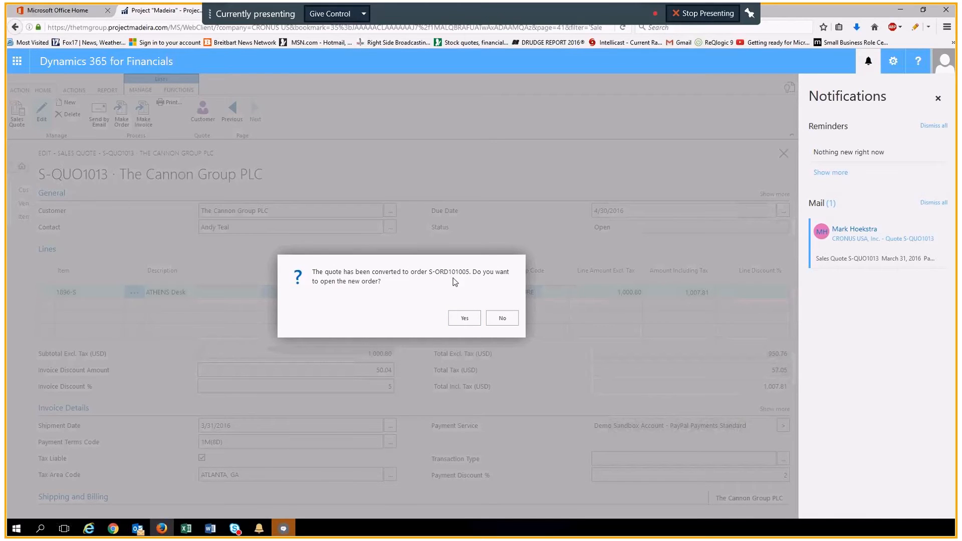
{"action": "left_click", "coordinate": [463, 320]}
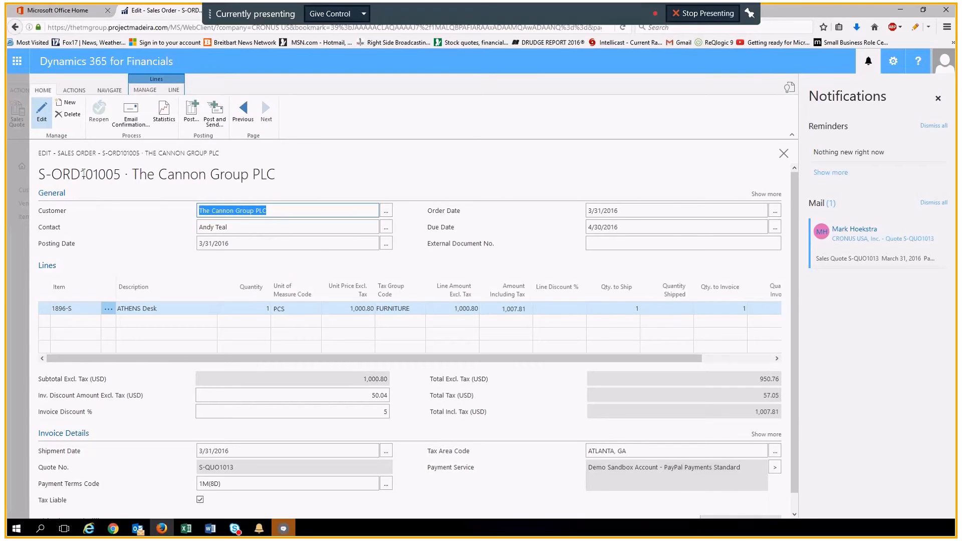
{"action": "left_click_drag", "start_coordinate": [83, 174], "coordinate": [121, 175]}
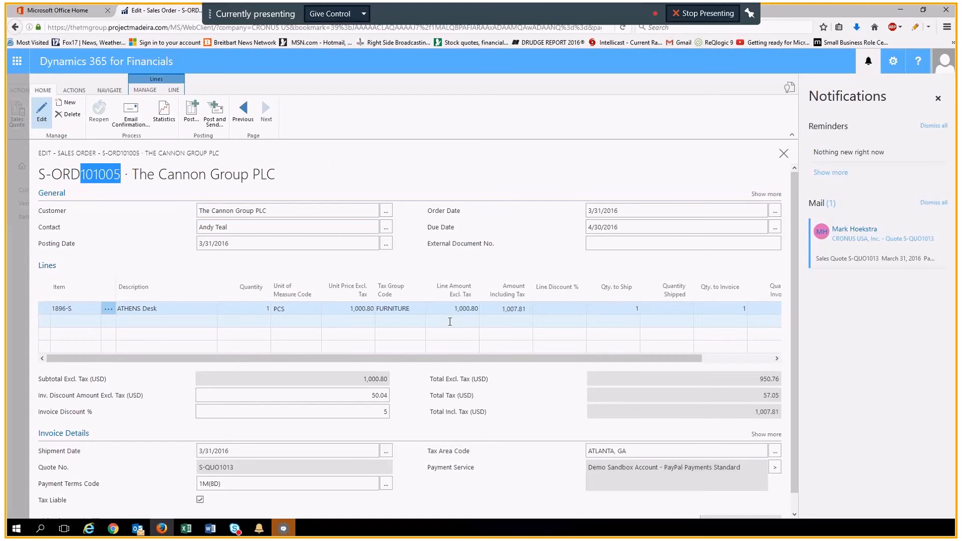
{"action": "scroll", "coordinate": [682, 380], "scroll_direction": "down", "scroll_amount": 1}
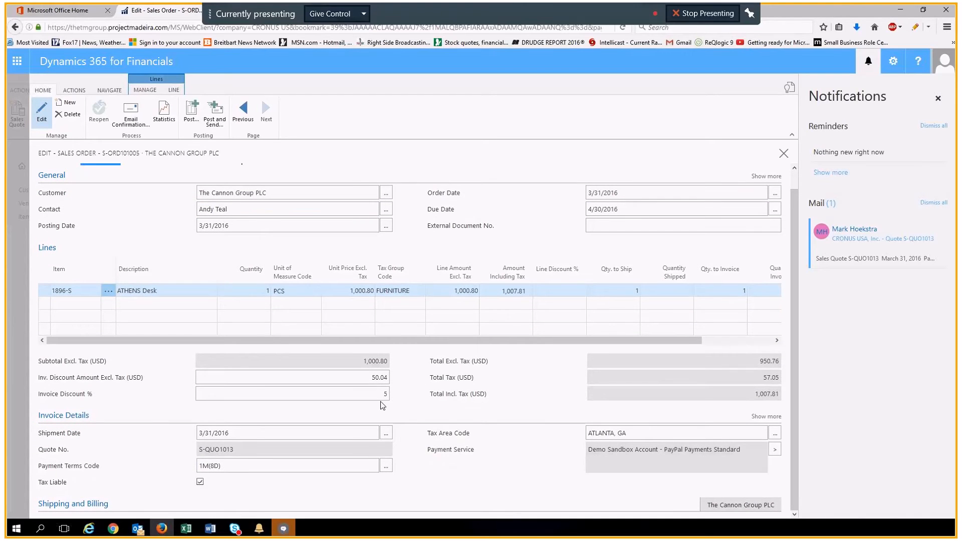
{"action": "left_click", "coordinate": [383, 395]}
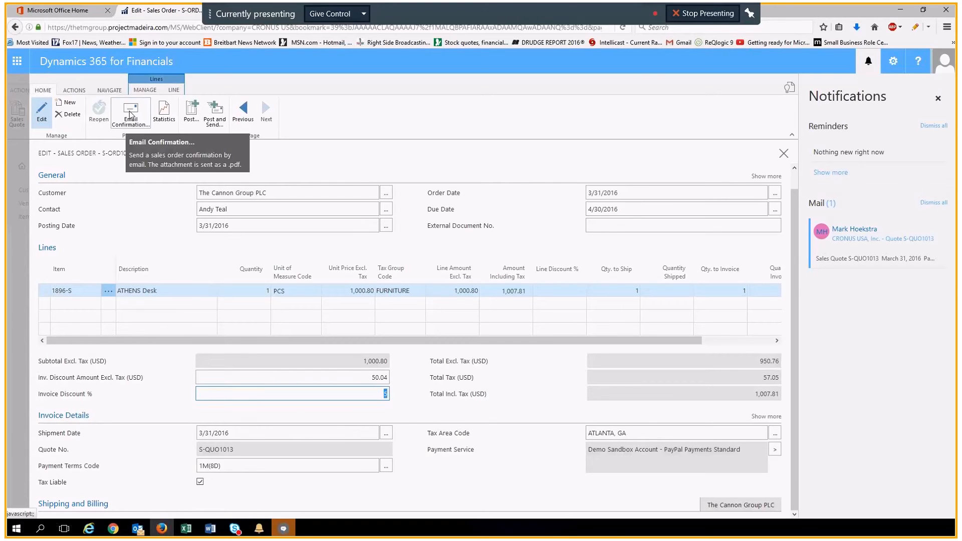
- Email the sales order confirmation with its PDF attachment and open the received message from the notification, keeping the order open
{"action": "left_click", "coordinate": [129, 115]}
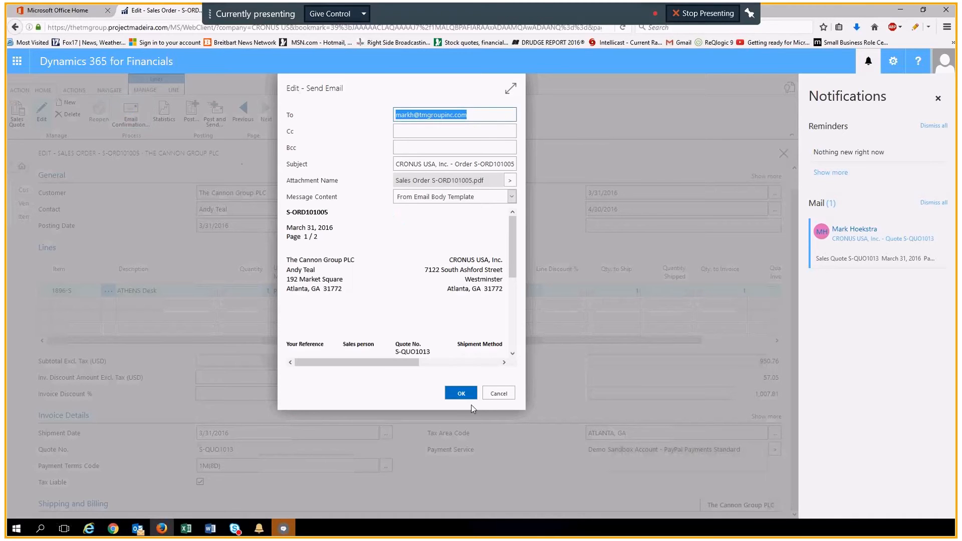
{"action": "left_click", "coordinate": [461, 394]}
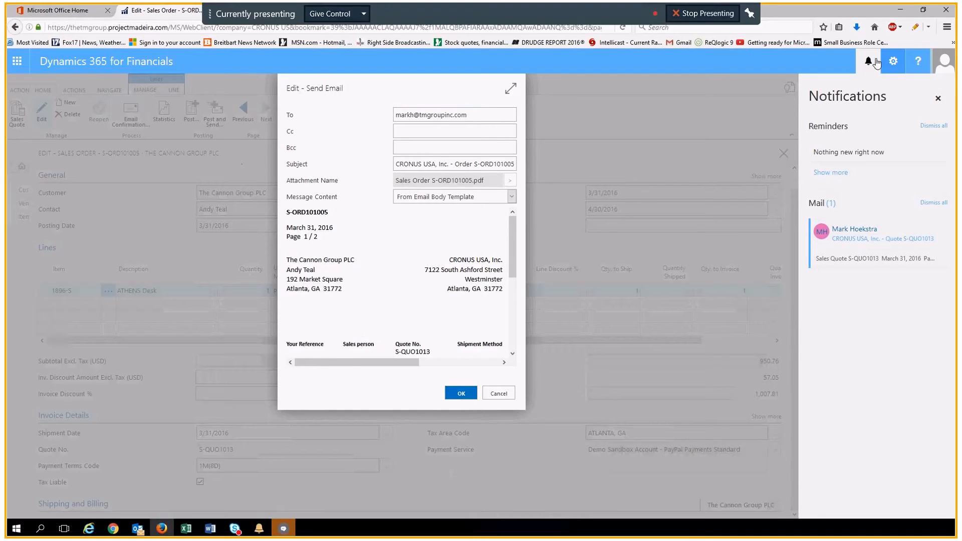
{"action": "left_click", "coordinate": [939, 100]}
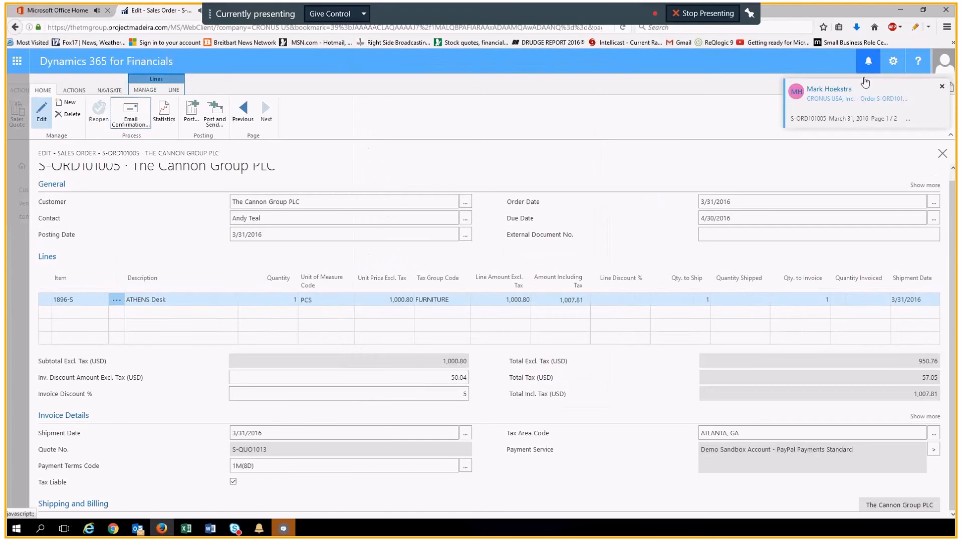
{"action": "left_click", "coordinate": [826, 98]}
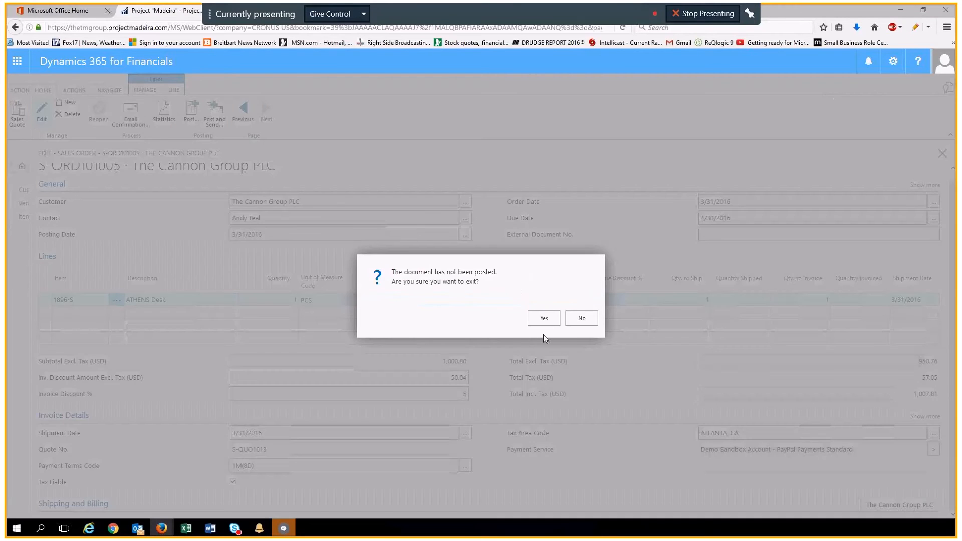
{"action": "left_click", "coordinate": [590, 319]}
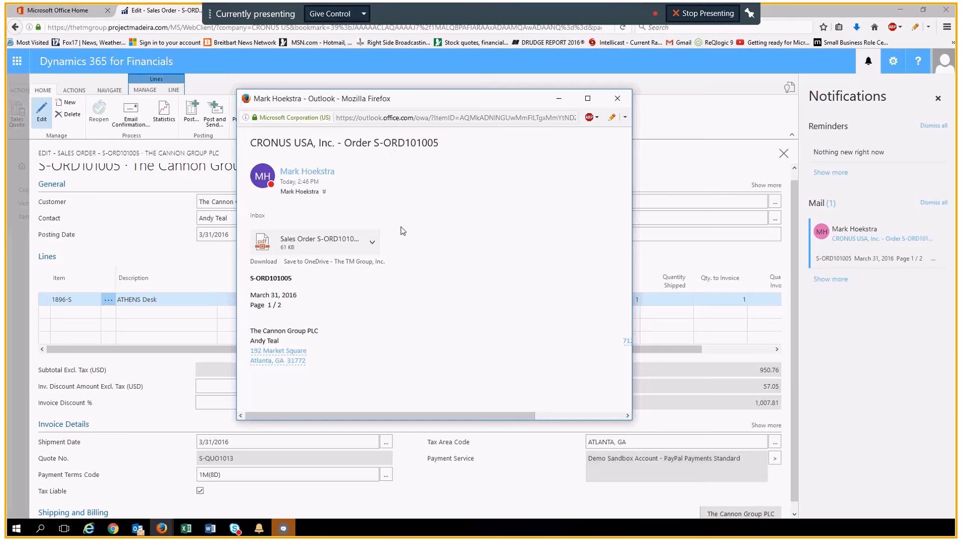
- View the sales order confirmation PDF attachment in a full-size window, close the preview and return to the sales order
{"action": "left_click", "coordinate": [260, 243]}
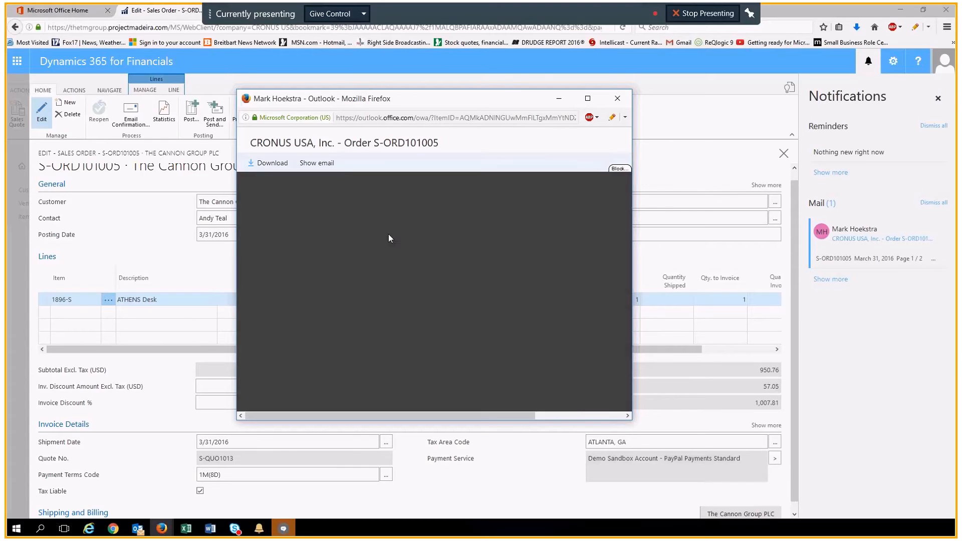
{"action": "left_click", "coordinate": [588, 99]}
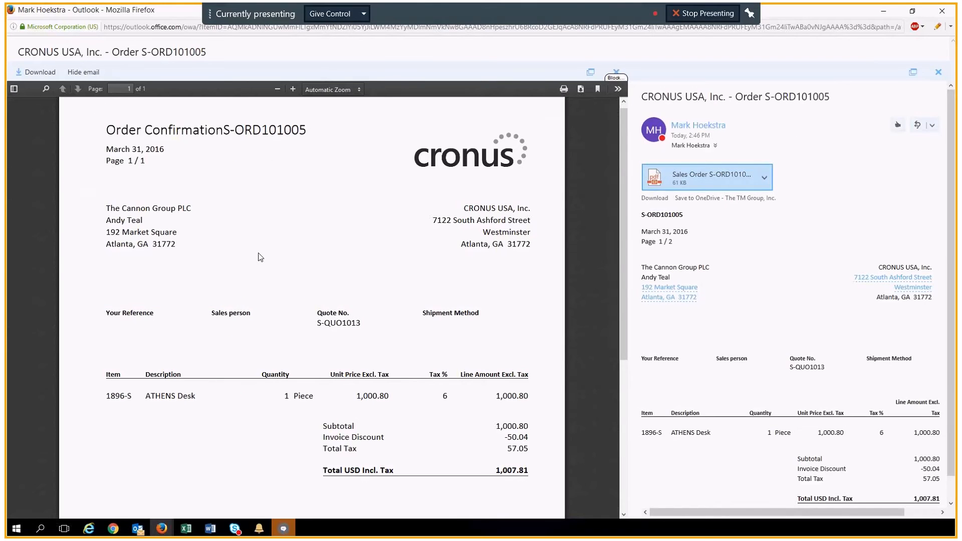
{"action": "scroll", "coordinate": [271, 288], "scroll_direction": "down", "scroll_amount": 1}
{"action": "scroll", "coordinate": [272, 283], "scroll_direction": "up", "scroll_amount": 1}
{"action": "left_click", "coordinate": [938, 73]}
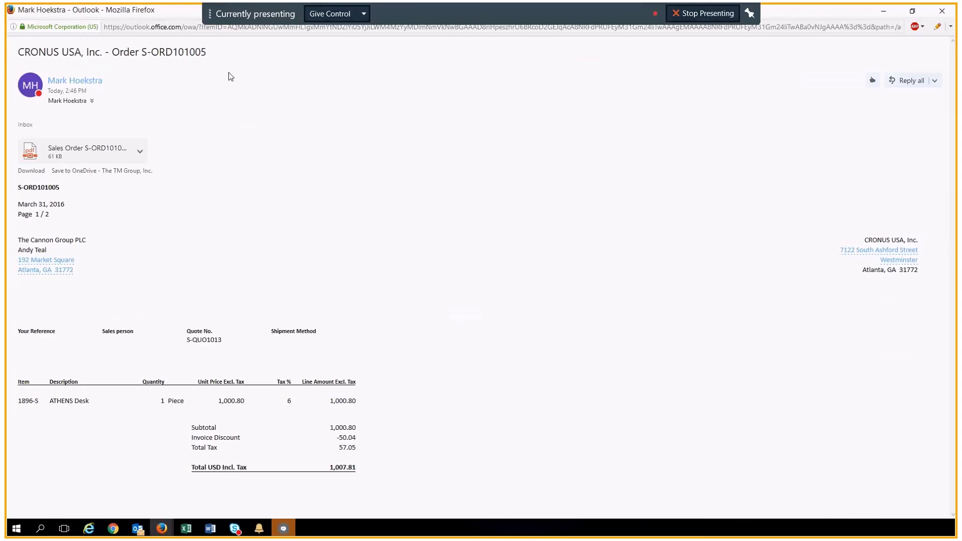
{"action": "key", "text": "alt+Tab"}
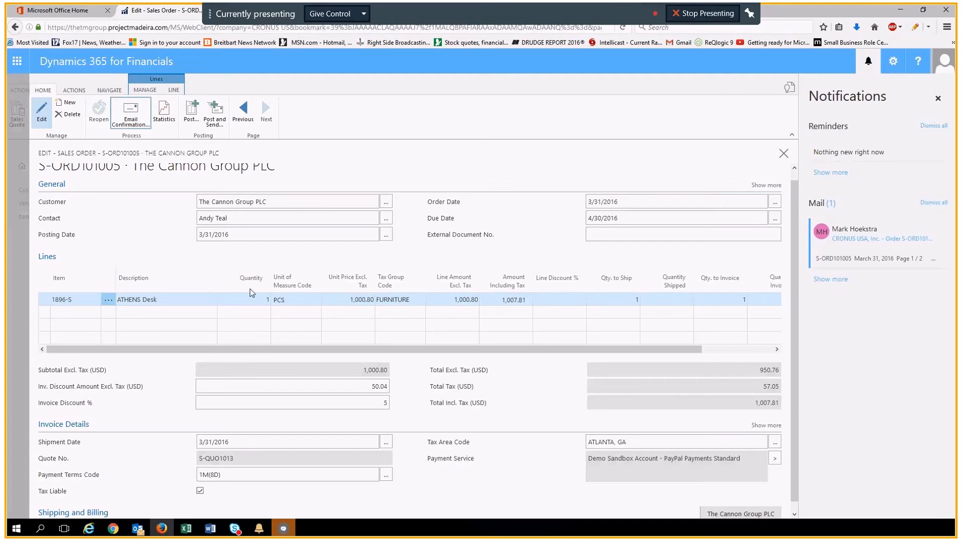
- Open the item lookup on the ATHENS Desk order line, check the quantity on hand and cancel the selection
{"action": "left_click", "coordinate": [75, 299]}
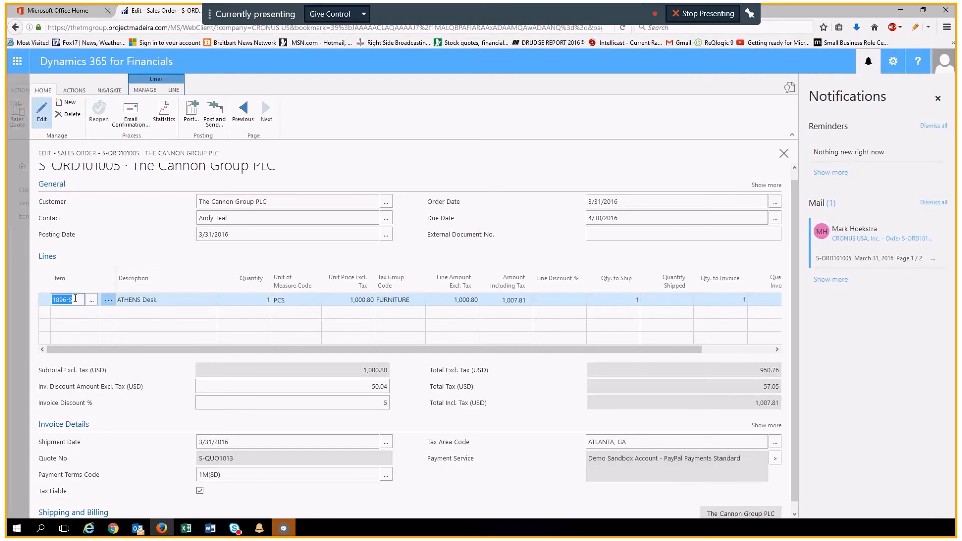
{"action": "left_click", "coordinate": [91, 299]}
{"action": "left_click", "coordinate": [281, 415]}
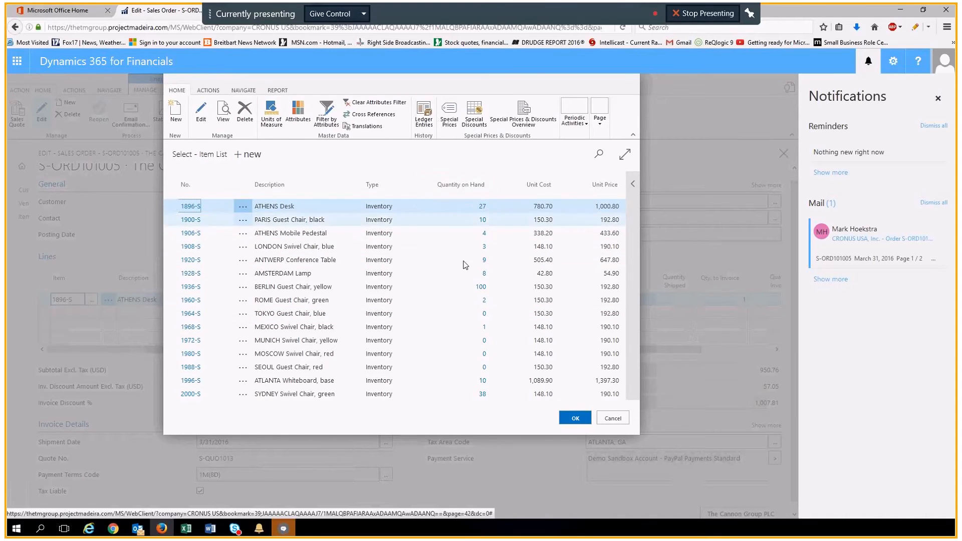
{"action": "left_click", "coordinate": [612, 418]}
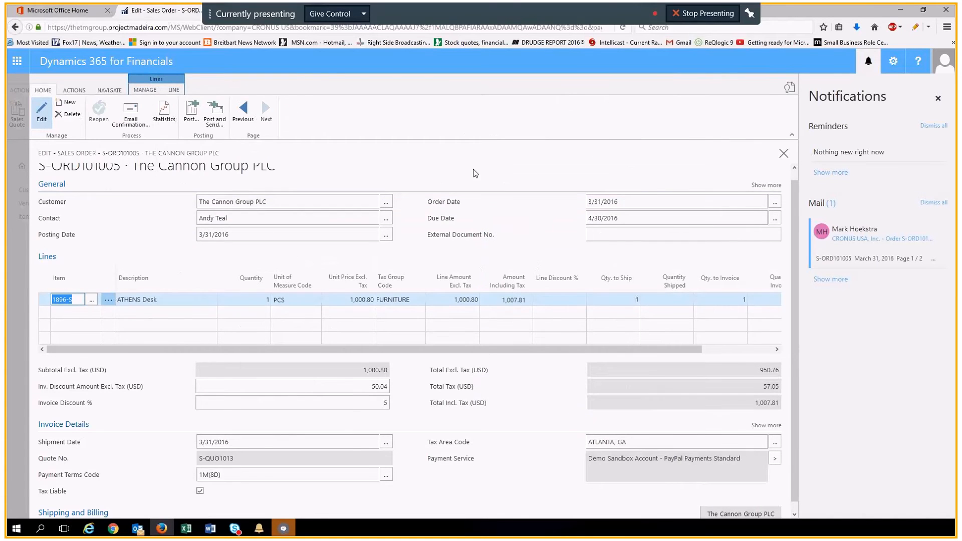
- Post the Cannon Group PLC sales order, open the resulting posted sales invoice for review and return to the home page
{"action": "scroll", "coordinate": [468, 178], "scroll_direction": "up", "scroll_amount": 1}
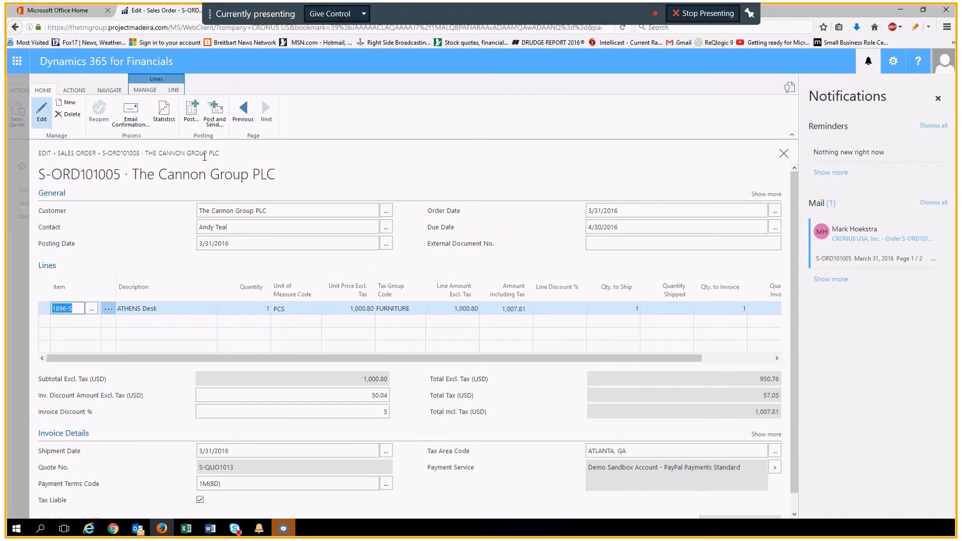
{"action": "left_click", "coordinate": [193, 114]}
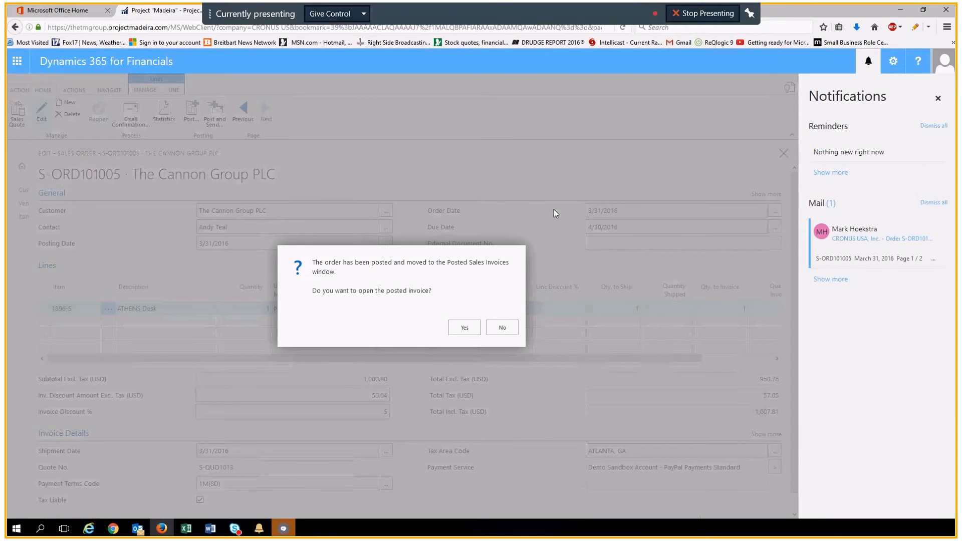
{"action": "left_click", "coordinate": [465, 327]}
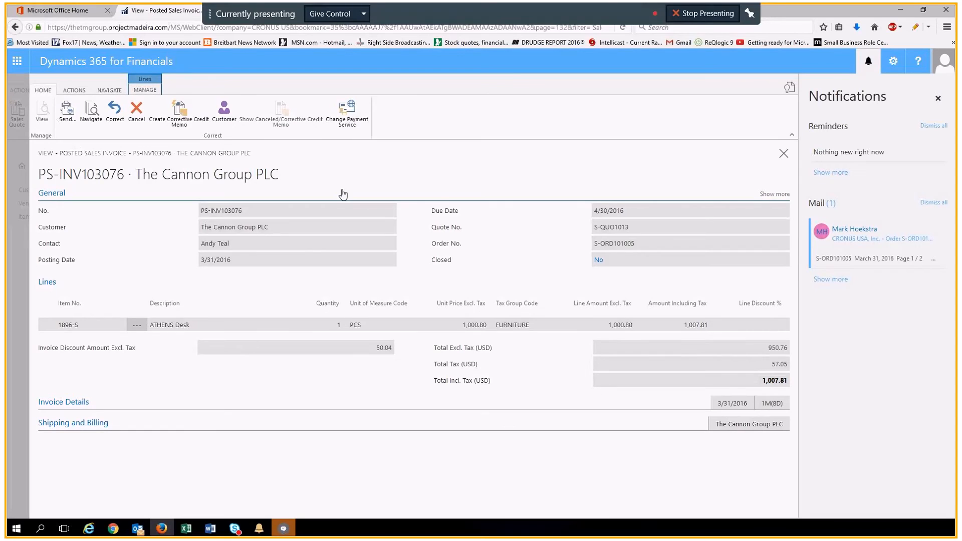
{"action": "left_click_drag", "start_coordinate": [58, 152], "coordinate": [127, 153]}
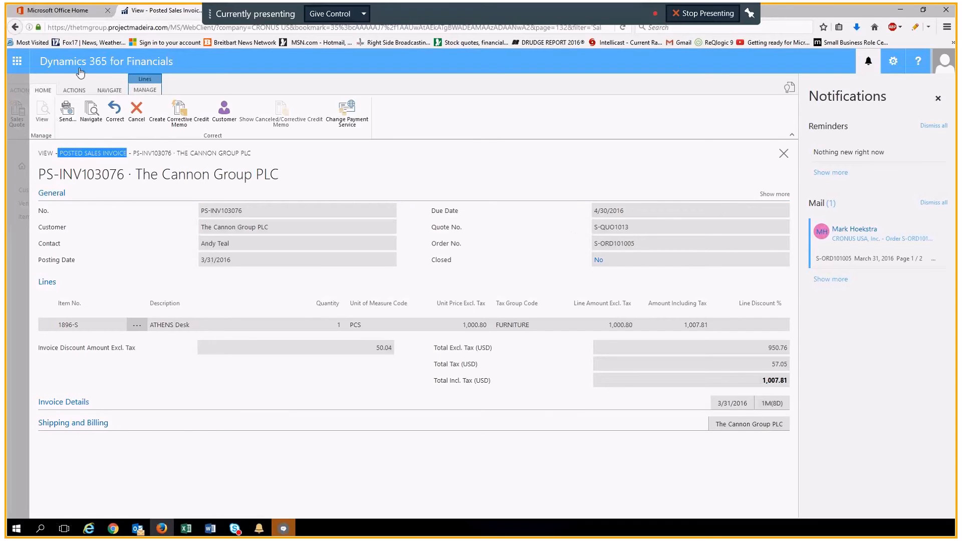
{"action": "left_click", "coordinate": [15, 27]}
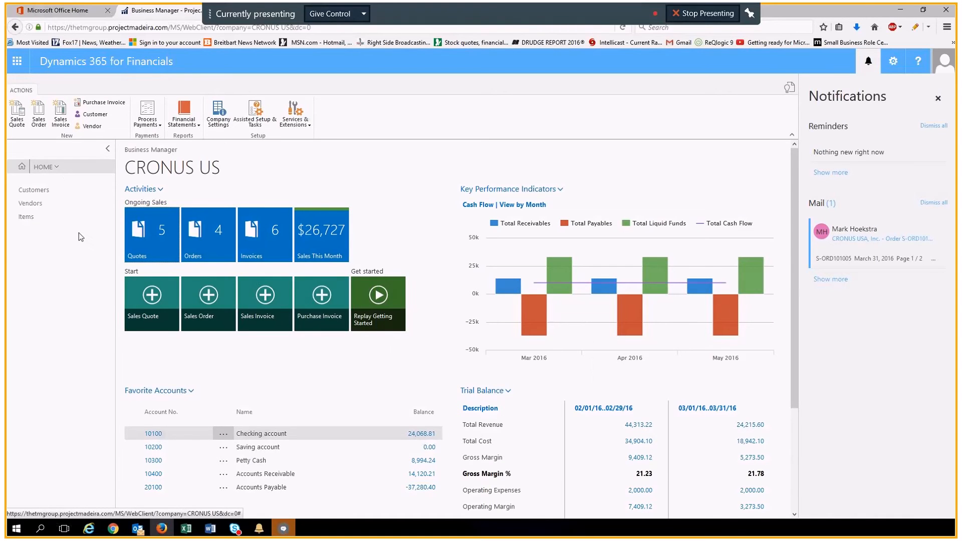
- From the Items list, examine the ATHENS Desk ledger entries and the related entries of its newest sales shipment, returning to the home page
{"action": "left_click", "coordinate": [27, 217]}
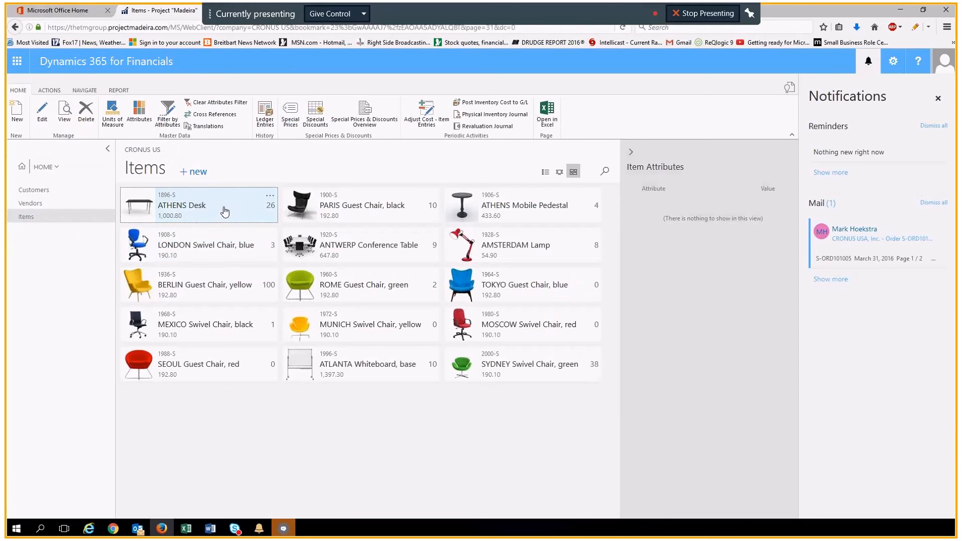
{"action": "left_click", "coordinate": [269, 122]}
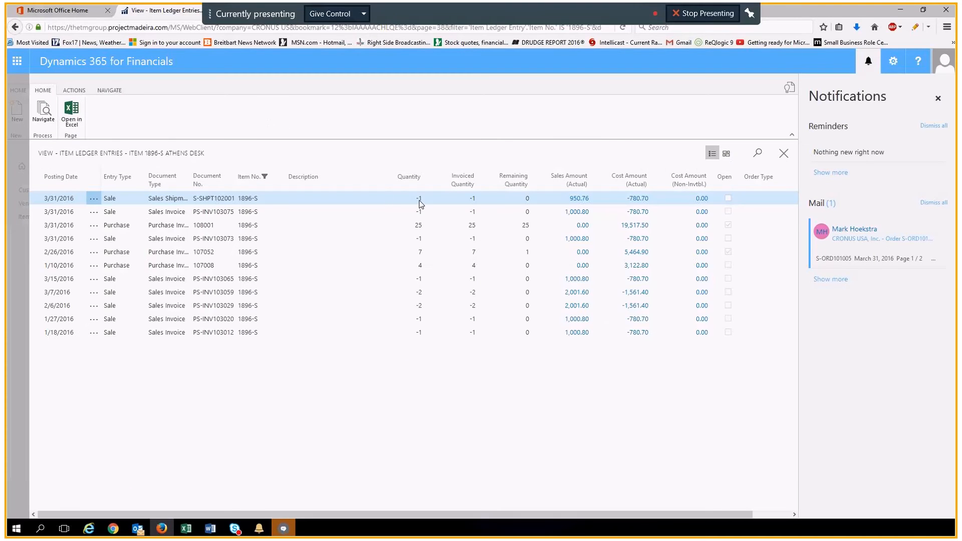
{"action": "left_click", "coordinate": [48, 113]}
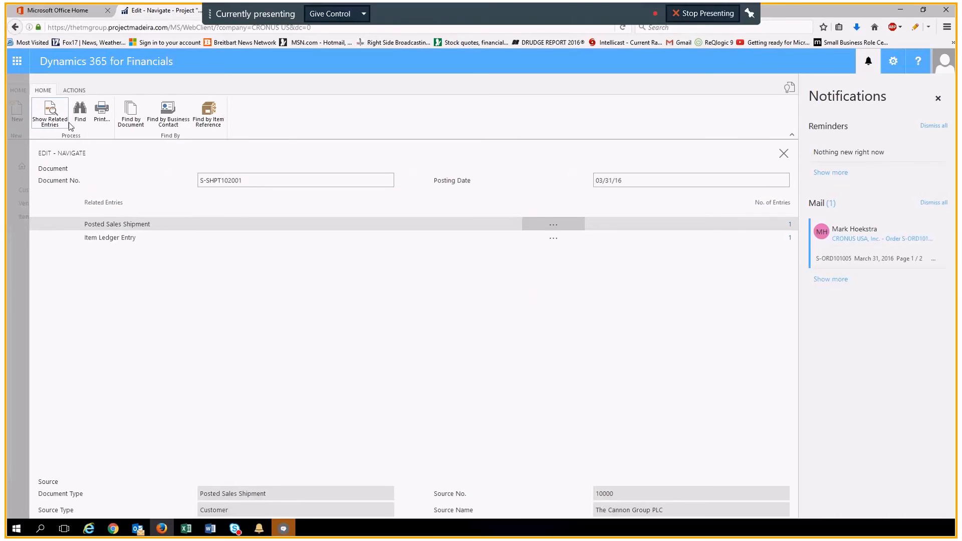
{"action": "left_click", "coordinate": [55, 116]}
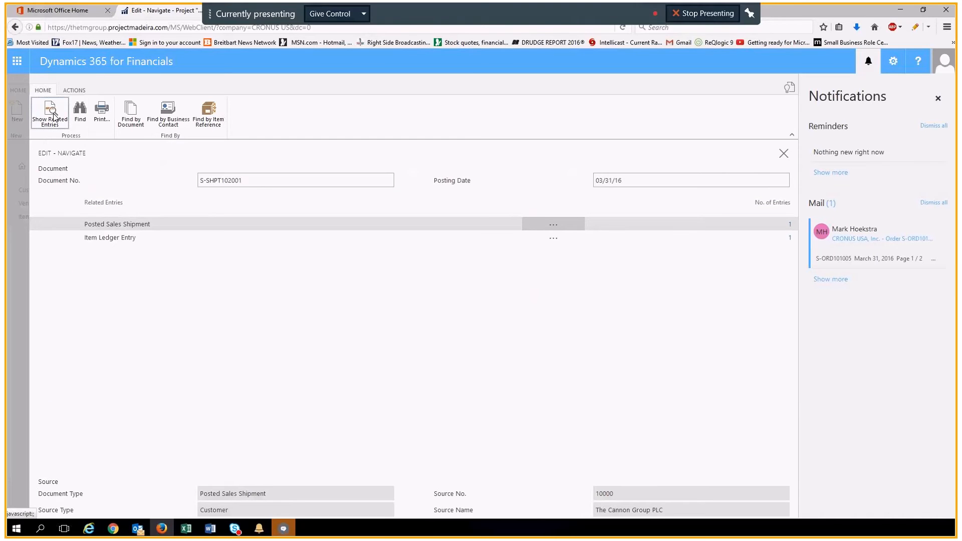
{"action": "left_click", "coordinate": [784, 108]}
{"action": "key", "text": "Escape"}
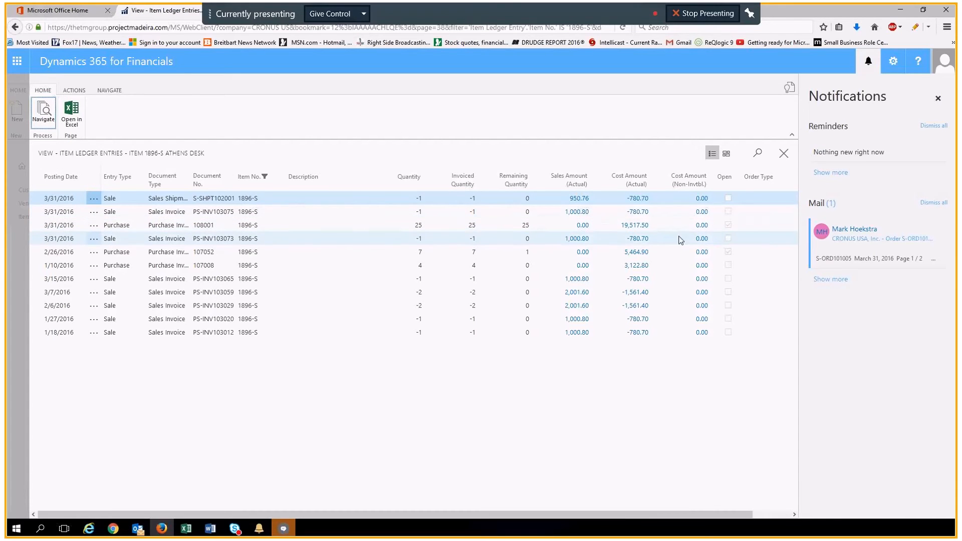
{"action": "key", "text": "Escape"}
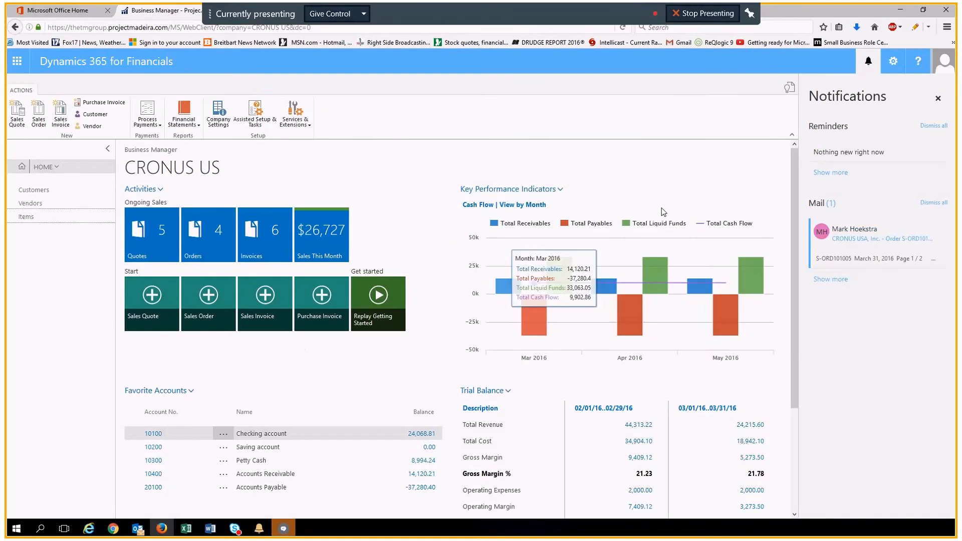
- Search pages and reports for "Customer Stat" and open the Customer Statement report options
{"action": "left_click", "coordinate": [790, 87]}
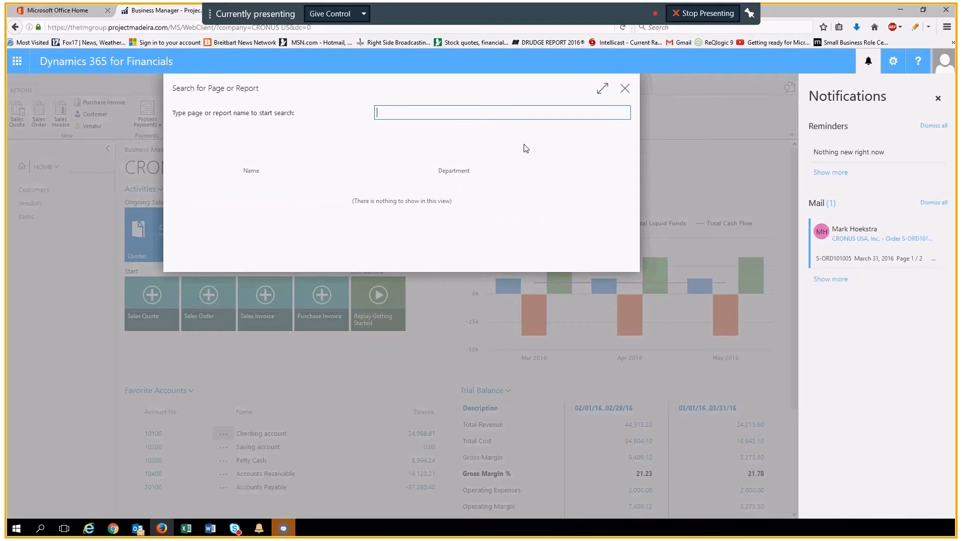
{"action": "type", "text": "St"}
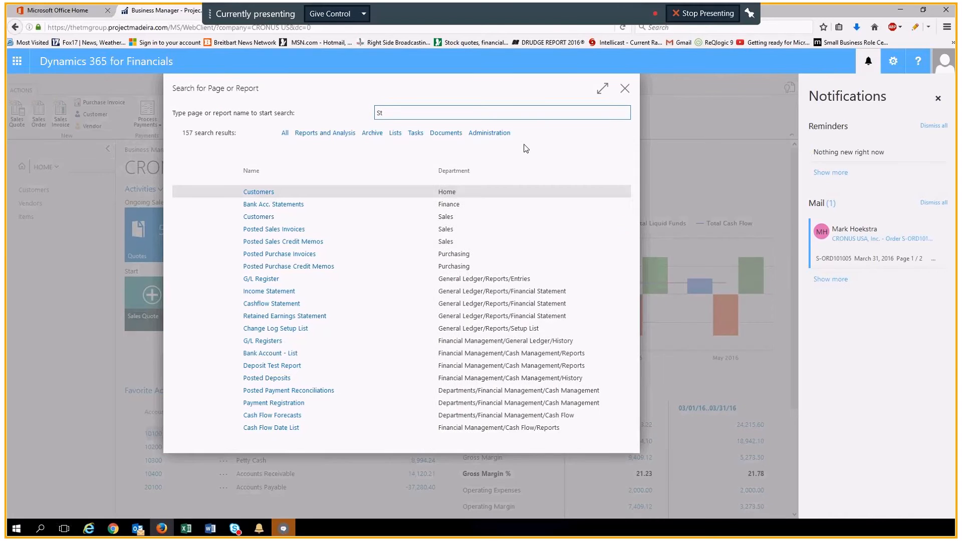
{"action": "type", "text": "atemnets"}
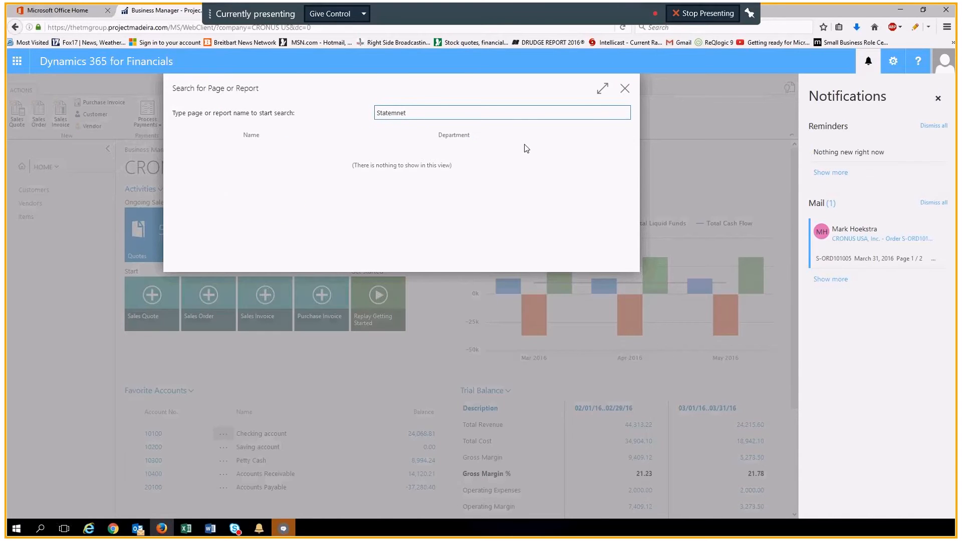
{"action": "key", "text": "BackSpace"}
{"action": "key", "text": "BackSpace"}
{"action": "key", "text": "BackSpace"}
{"action": "key", "text": "BackSpace"}
{"action": "key", "text": "BackSpace"}
{"action": "key", "text": "BackSpace"}
{"action": "key", "text": "BackSpace"}
{"action": "key", "text": "BackSpace"}
{"action": "key", "text": "BackSpace"}
{"action": "key", "text": "BackSpace"}
{"action": "type", "text": "Com"}
{"action": "key", "text": "BackSpace"}
{"action": "key", "text": "BackSpace"}
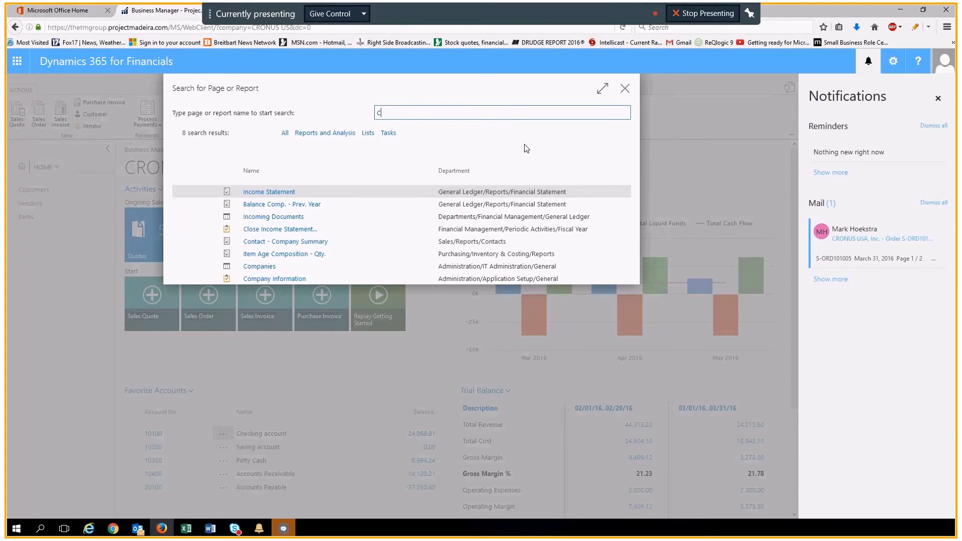
{"action": "type", "text": "ustome"}
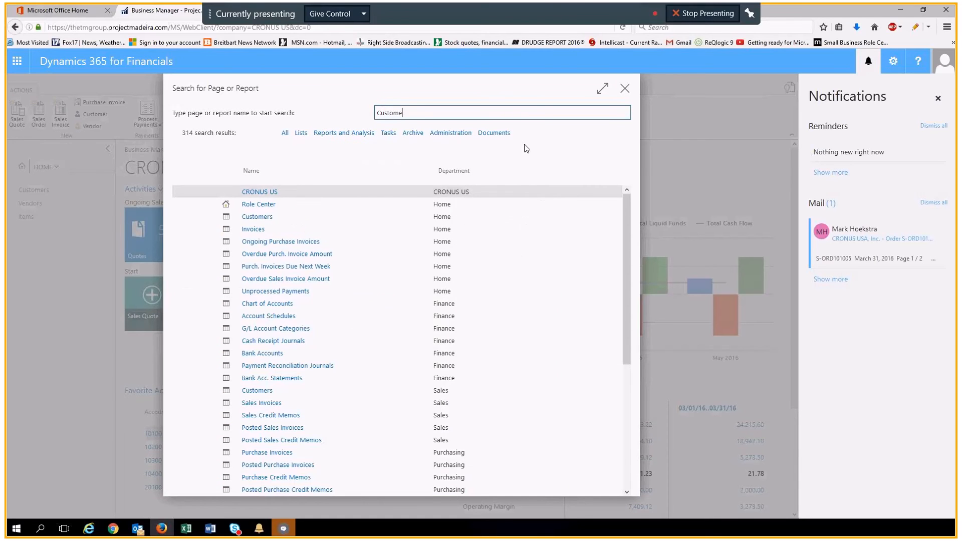
{"action": "type", "text": "r S"}
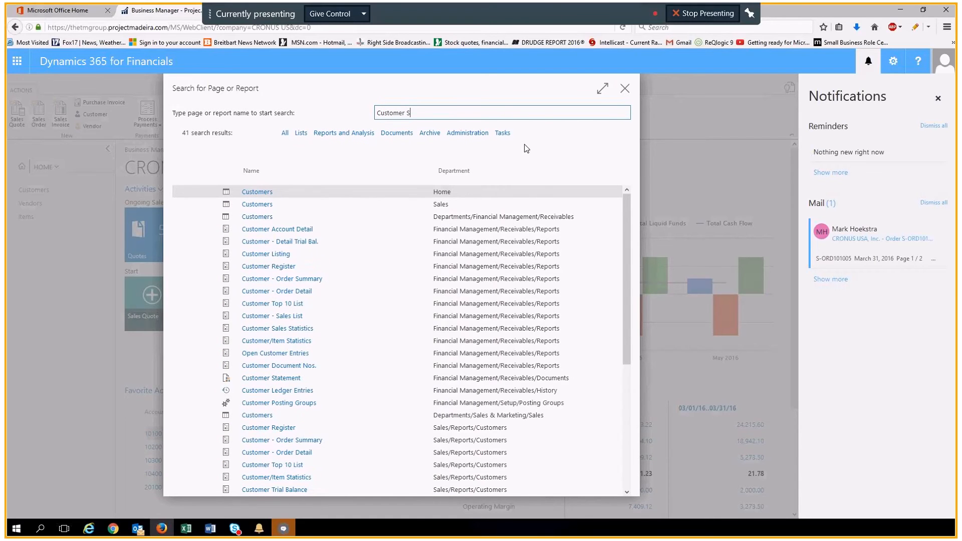
{"action": "type", "text": "tat"}
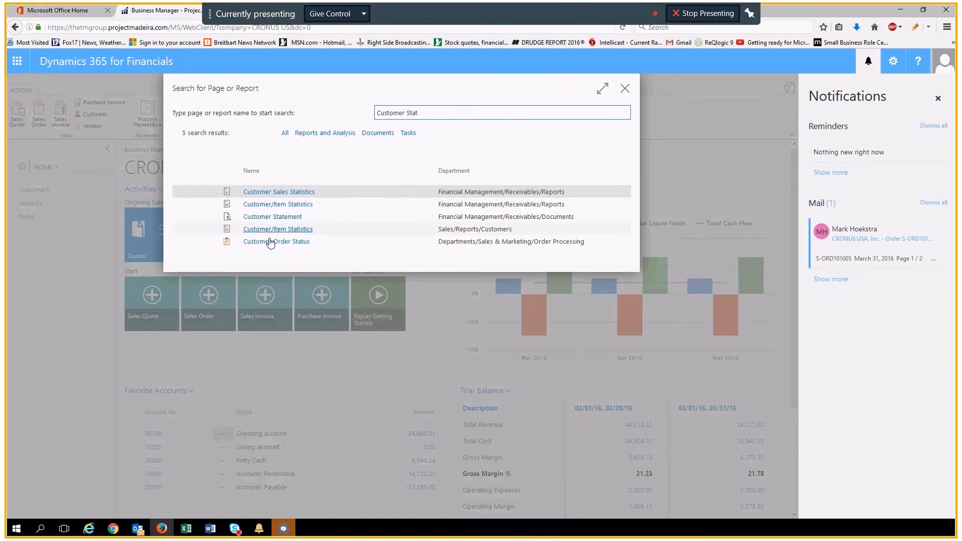
{"action": "left_click", "coordinate": [261, 218]}
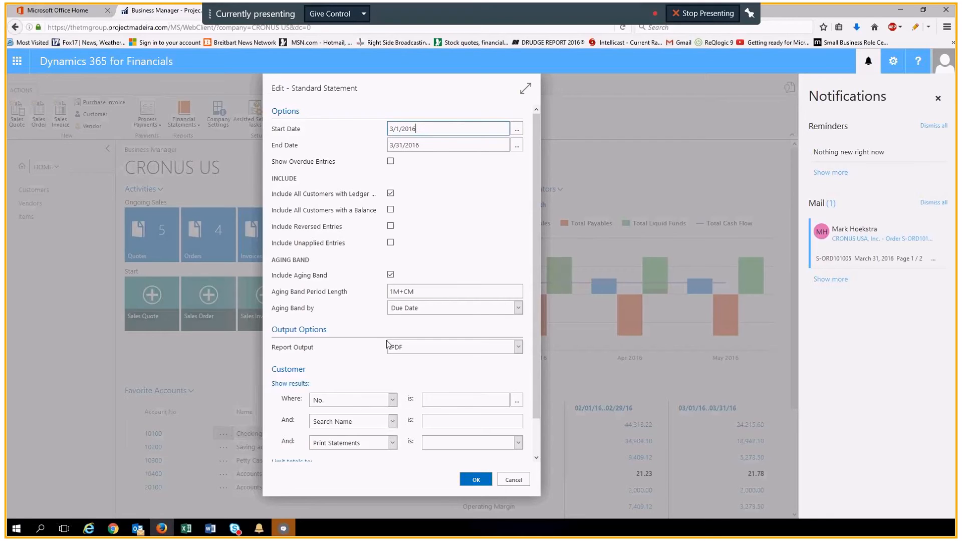
- Set the statement's end date to 12/31/2016
{"action": "key", "text": "Tab"}
{"action": "left_click", "coordinate": [491, 161]}
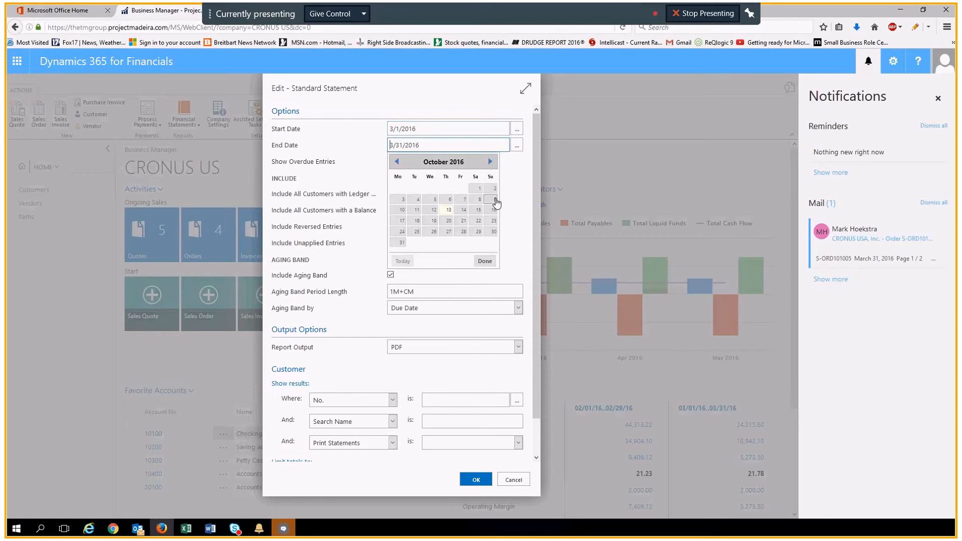
{"action": "left_click", "coordinate": [491, 162]}
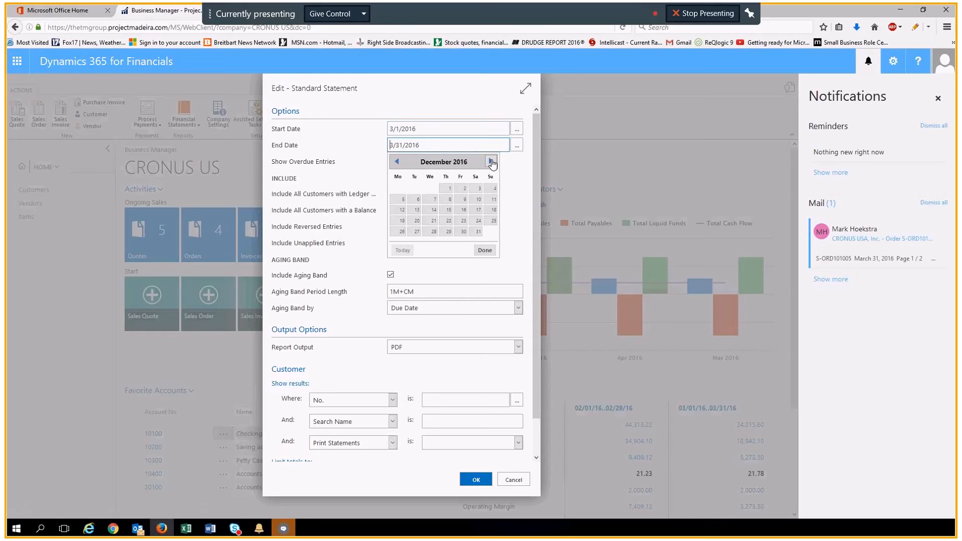
{"action": "left_click", "coordinate": [478, 231]}
- Set the statement's start date to 1/1/2016
{"action": "left_click", "coordinate": [516, 131]}
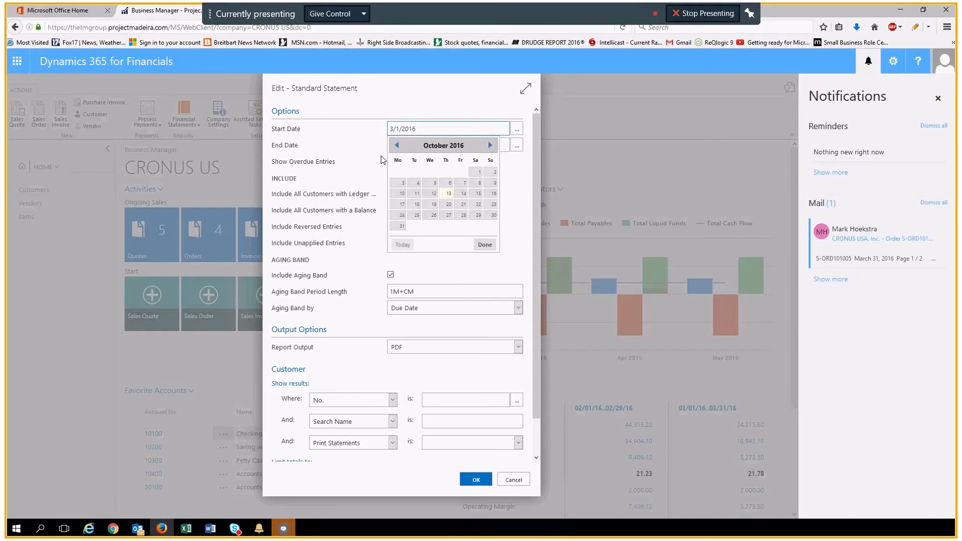
{"action": "left_click", "coordinate": [397, 145]}
{"action": "left_click", "coordinate": [396, 145]}
{"action": "left_click", "coordinate": [396, 146]}
{"action": "left_click", "coordinate": [396, 146]}
{"action": "left_click", "coordinate": [396, 146]}
{"action": "left_click", "coordinate": [396, 146]}
{"action": "left_click", "coordinate": [395, 146]}
{"action": "left_click", "coordinate": [395, 146]}
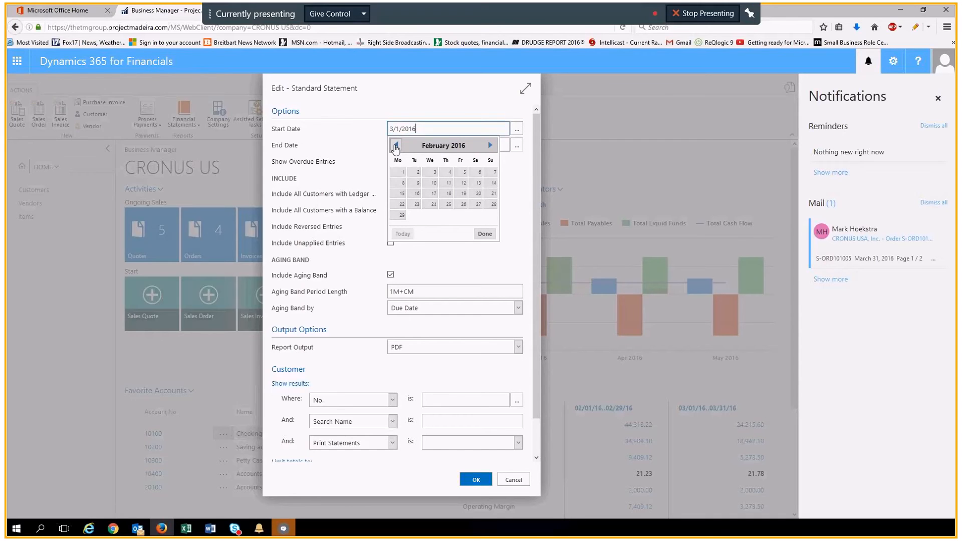
{"action": "left_click", "coordinate": [396, 146]}
{"action": "left_click", "coordinate": [461, 172]}
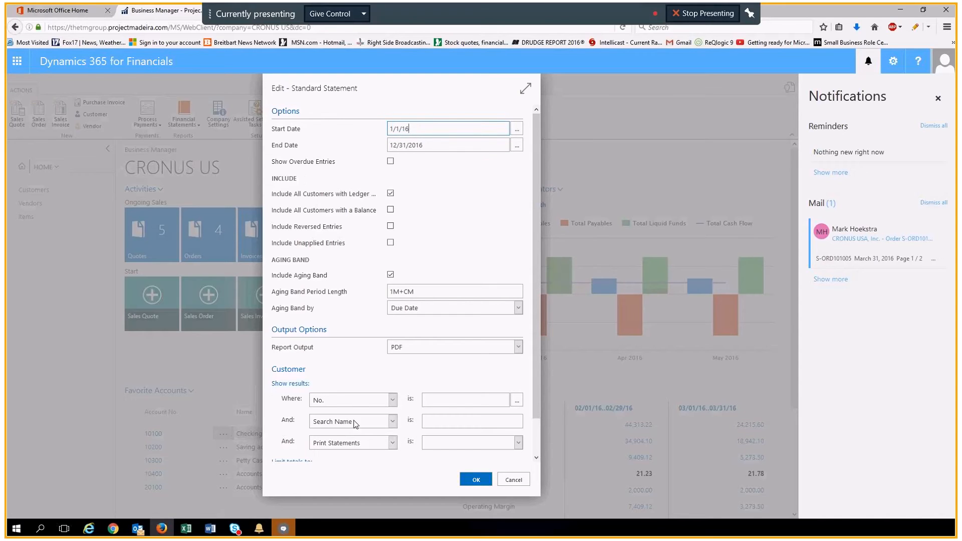
- Limit the statement to The Cannon Group PLC by its customer number, generate the PDF and open it enlarged in Adobe Acrobat Reader
{"action": "left_click", "coordinate": [428, 399]}
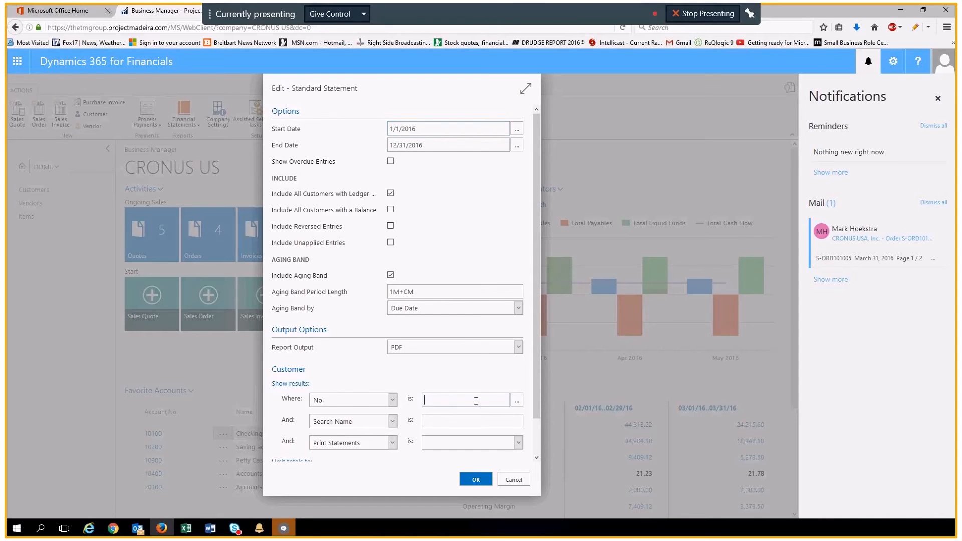
{"action": "type", "text": "10000"}
{"action": "key", "text": "Tab"}
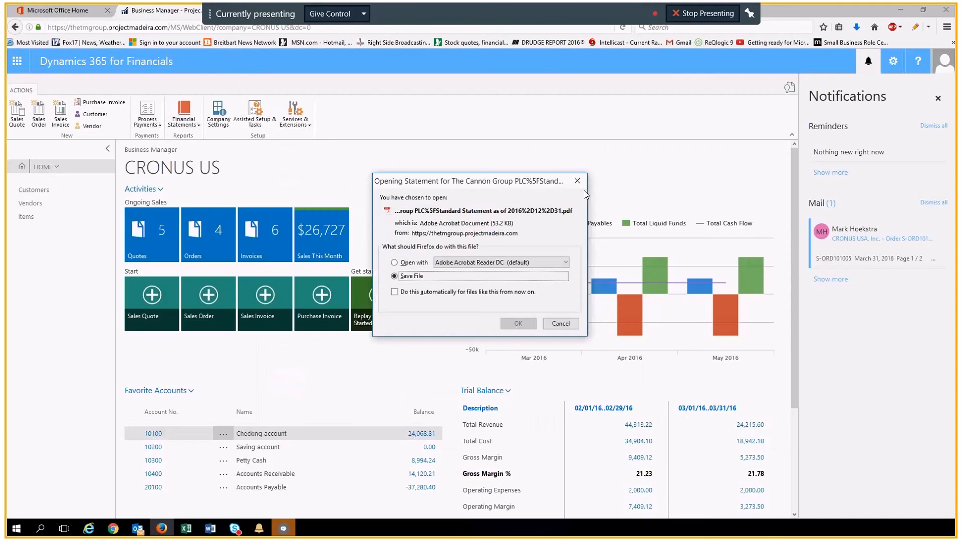
{"action": "left_click", "coordinate": [519, 324]}
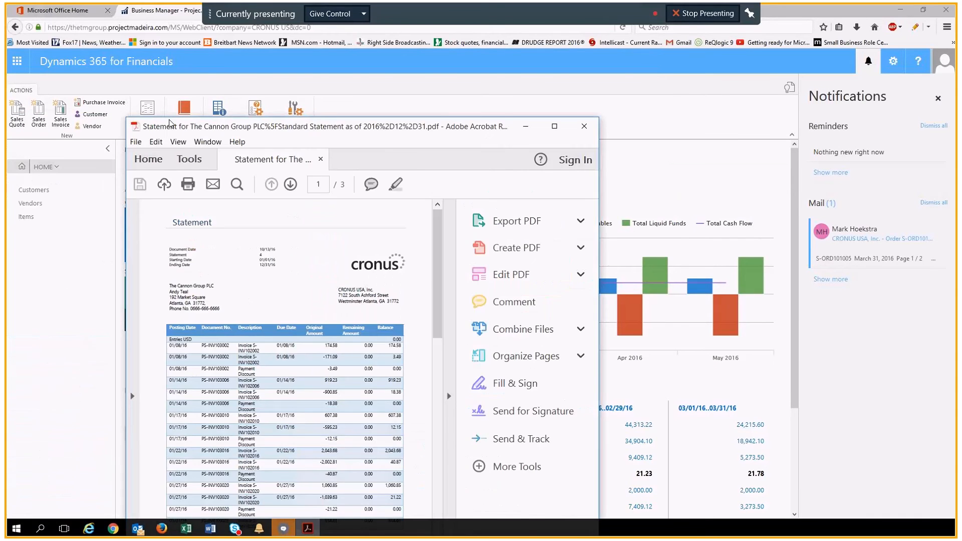
{"action": "left_click", "coordinate": [626, 72]}
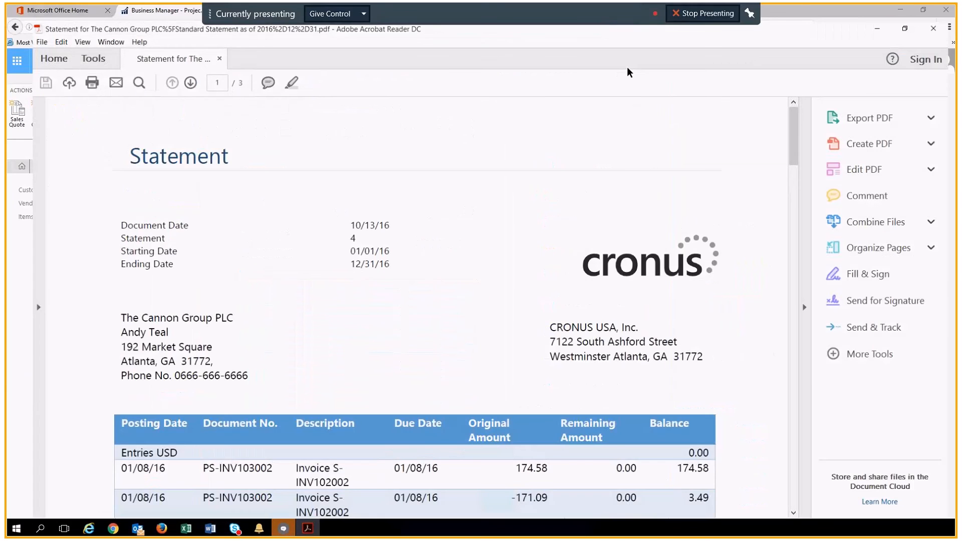
- Review the Cannon Group statement's posted entries, remaining amounts and aged summary across all pages, and close the PDF
{"action": "scroll", "coordinate": [437, 200], "scroll_direction": "down", "scroll_amount": 2}
{"action": "scroll", "coordinate": [436, 199], "scroll_direction": "down", "scroll_amount": 2}
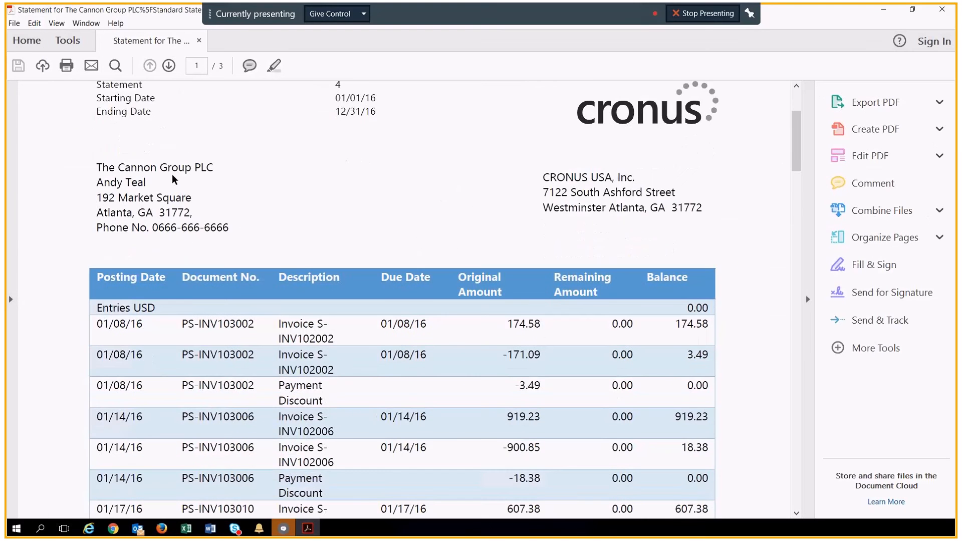
{"action": "scroll", "coordinate": [173, 179], "scroll_direction": "down", "scroll_amount": 5}
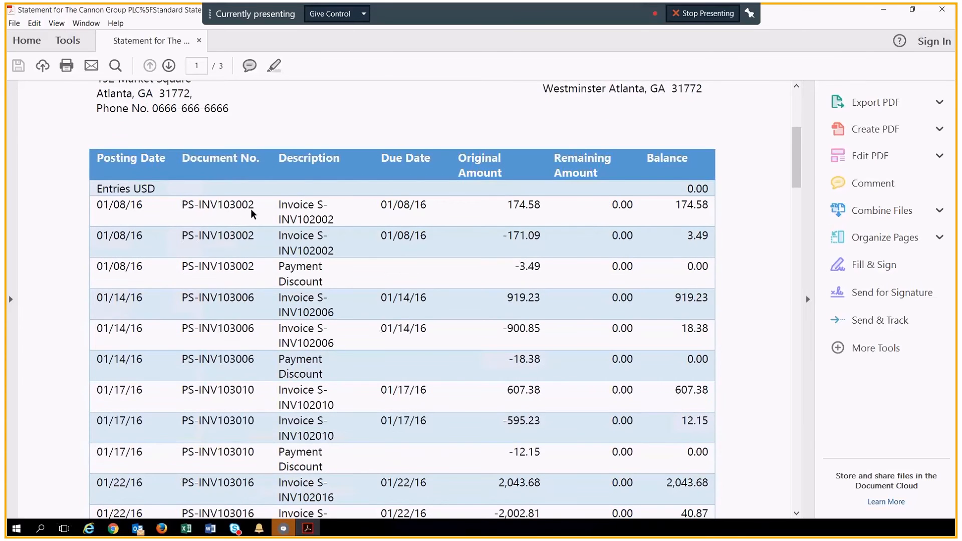
{"action": "scroll", "coordinate": [233, 245], "scroll_direction": "down", "scroll_amount": 4}
{"action": "scroll", "coordinate": [228, 248], "scroll_direction": "down", "scroll_amount": 13}
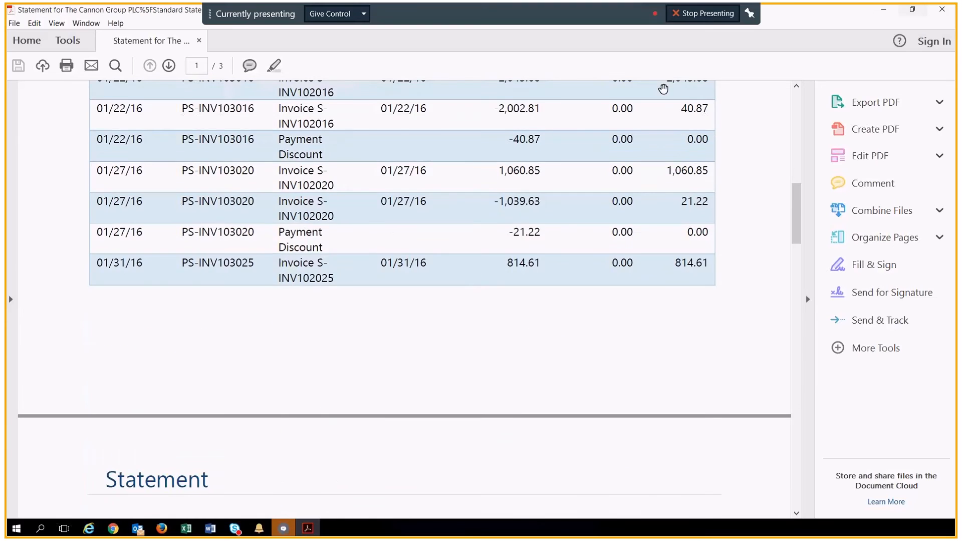
{"action": "scroll", "coordinate": [662, 89], "scroll_direction": "down", "scroll_amount": 6}
{"action": "scroll", "coordinate": [444, 154], "scroll_direction": "down", "scroll_amount": 13}
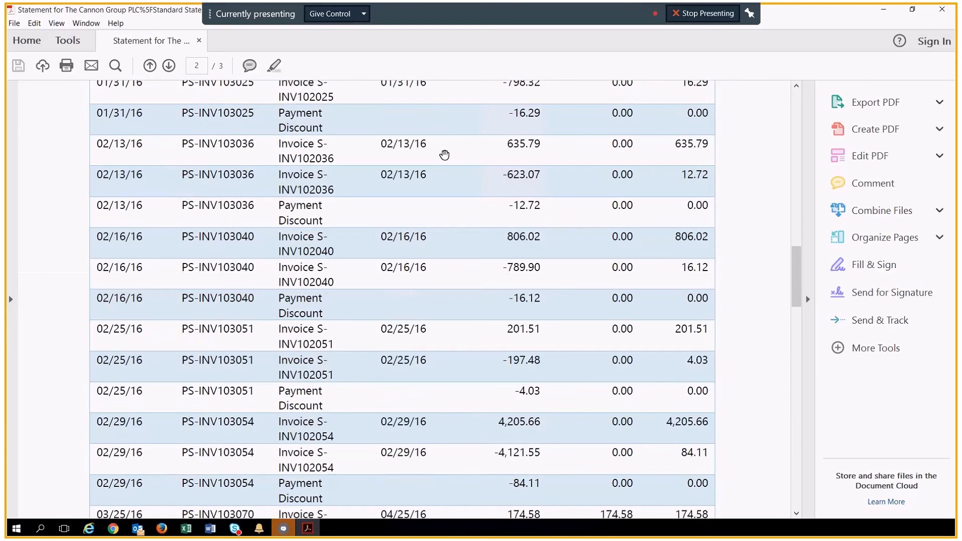
{"action": "scroll", "coordinate": [445, 155], "scroll_direction": "down", "scroll_amount": 11}
{"action": "scroll", "coordinate": [419, 160], "scroll_direction": "down", "scroll_amount": 20}
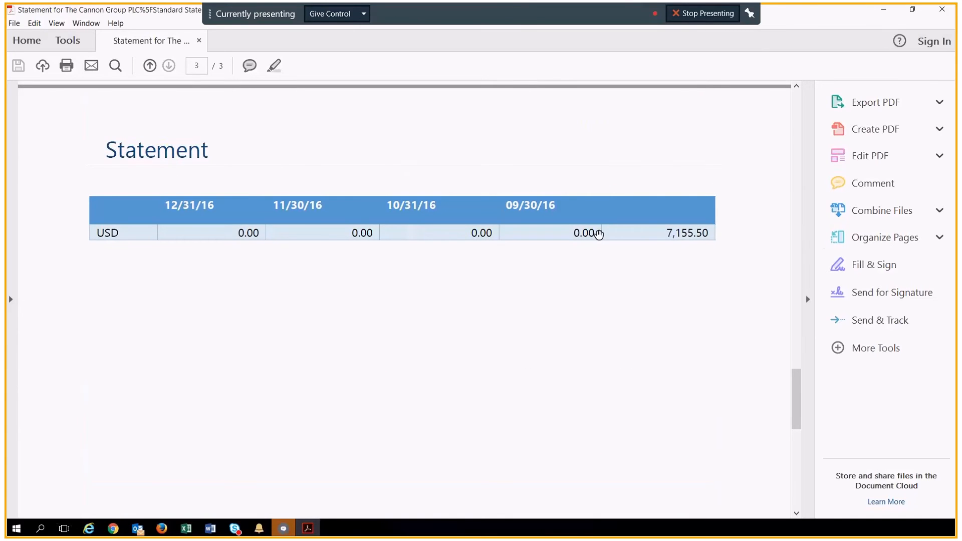
{"action": "scroll", "coordinate": [614, 227], "scroll_direction": "up", "scroll_amount": 20}
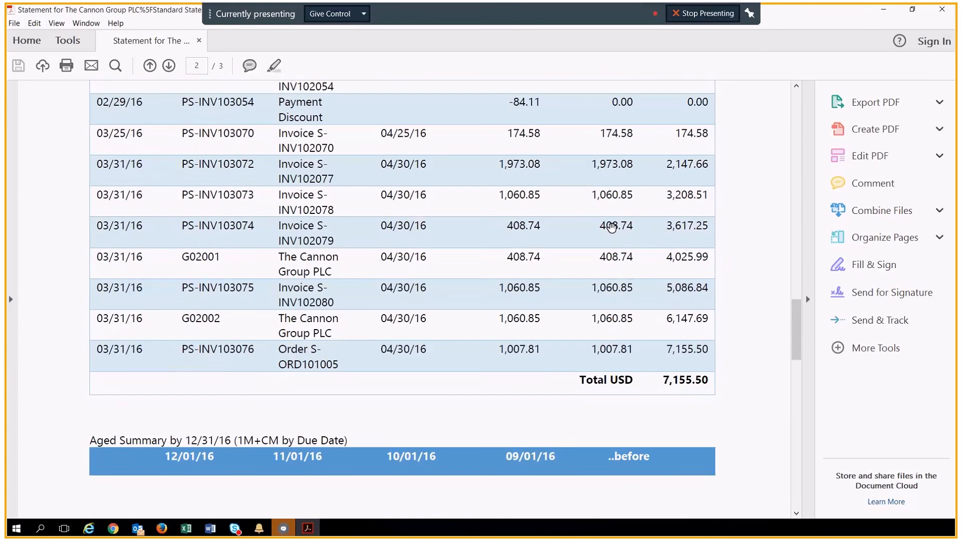
{"action": "scroll", "coordinate": [612, 228], "scroll_direction": "up", "scroll_amount": 4}
{"action": "scroll", "coordinate": [612, 228], "scroll_direction": "up", "scroll_amount": 6}
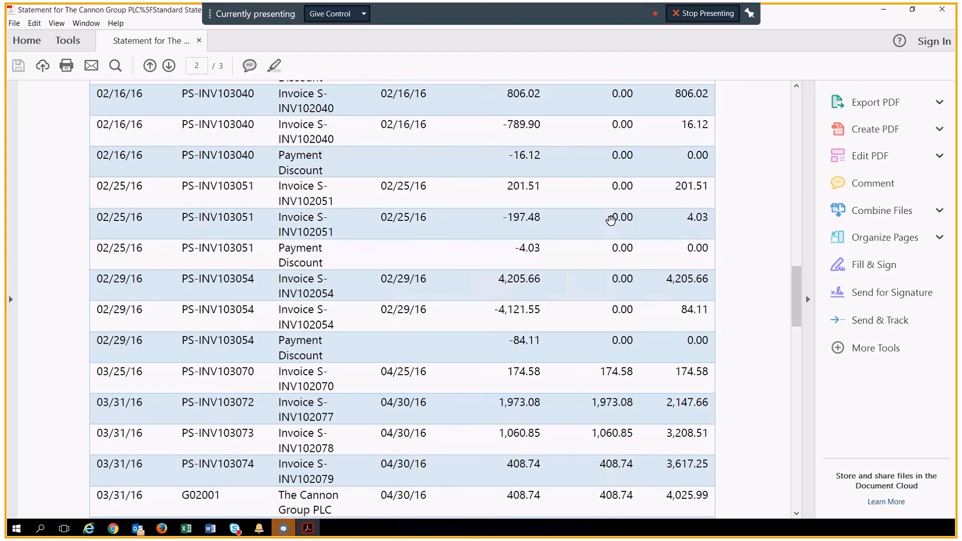
{"action": "left_click", "coordinate": [941, 9]}
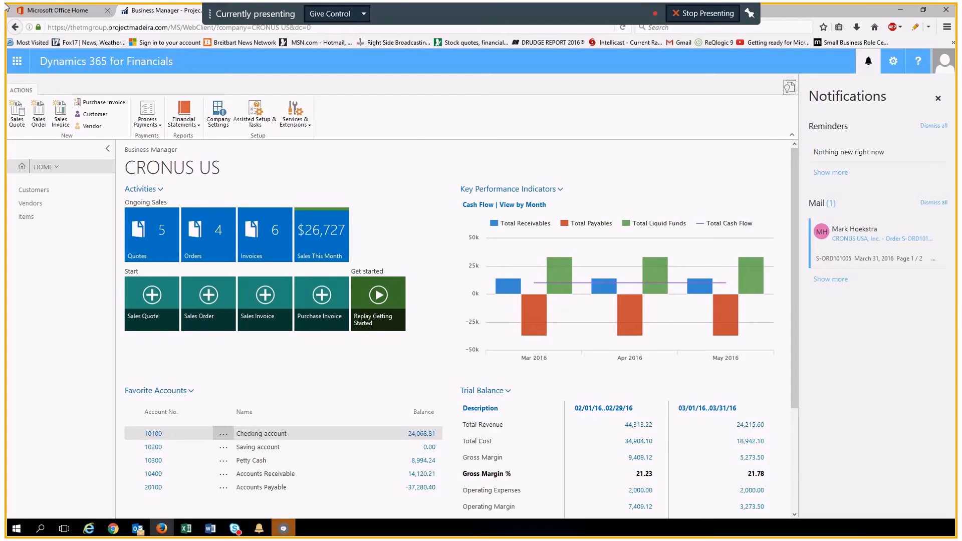
- Go to the Items list and open the options of the Inventory - Top 10 List report
{"action": "left_click", "coordinate": [29, 218]}
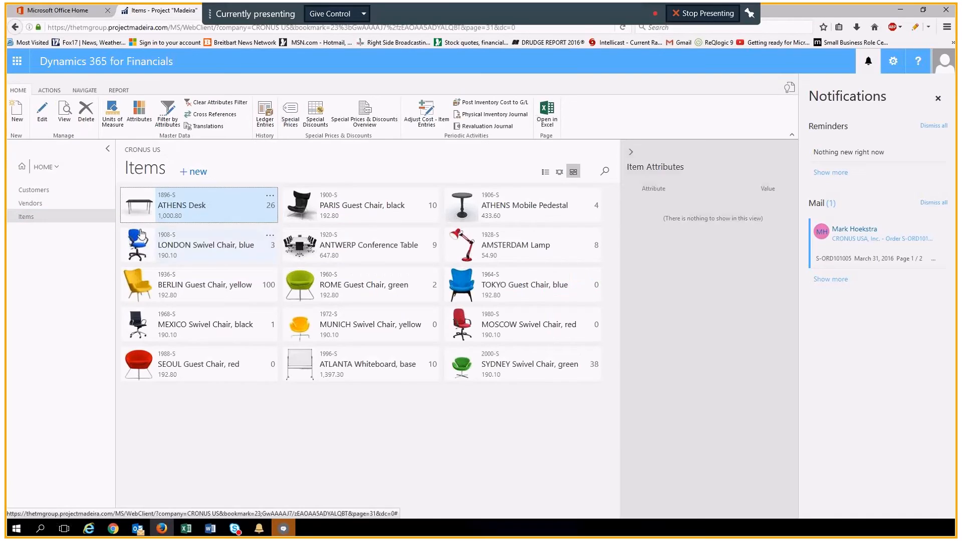
{"action": "left_click", "coordinate": [119, 91]}
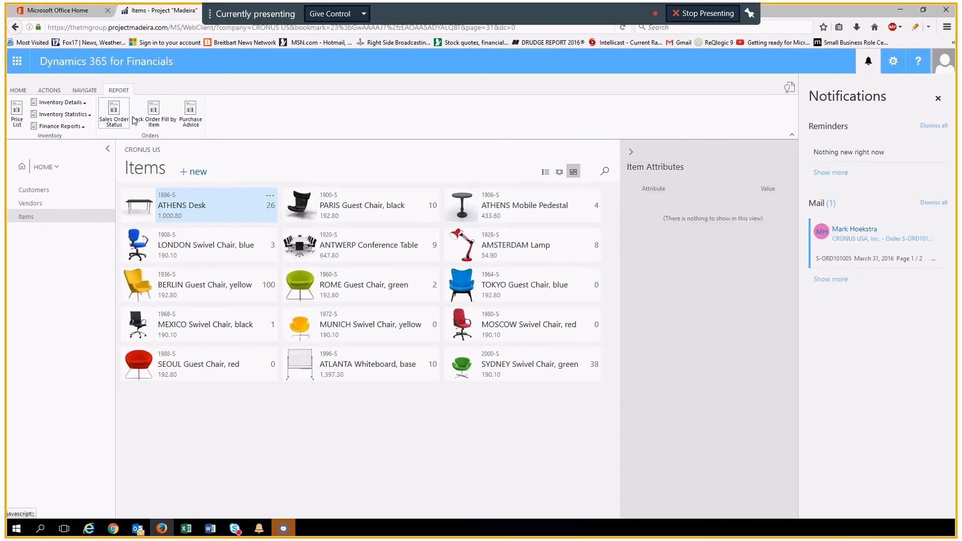
{"action": "left_click", "coordinate": [19, 91]}
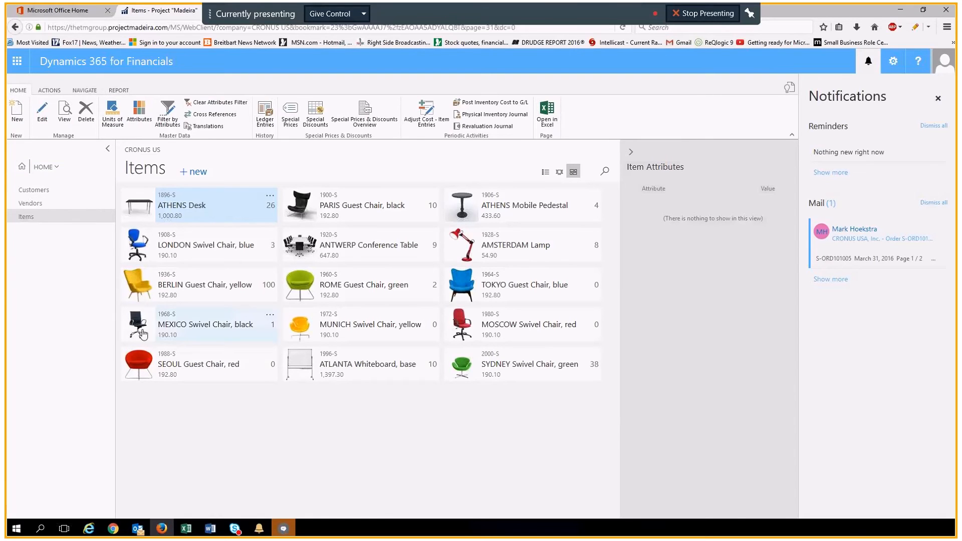
{"action": "left_click", "coordinate": [119, 91]}
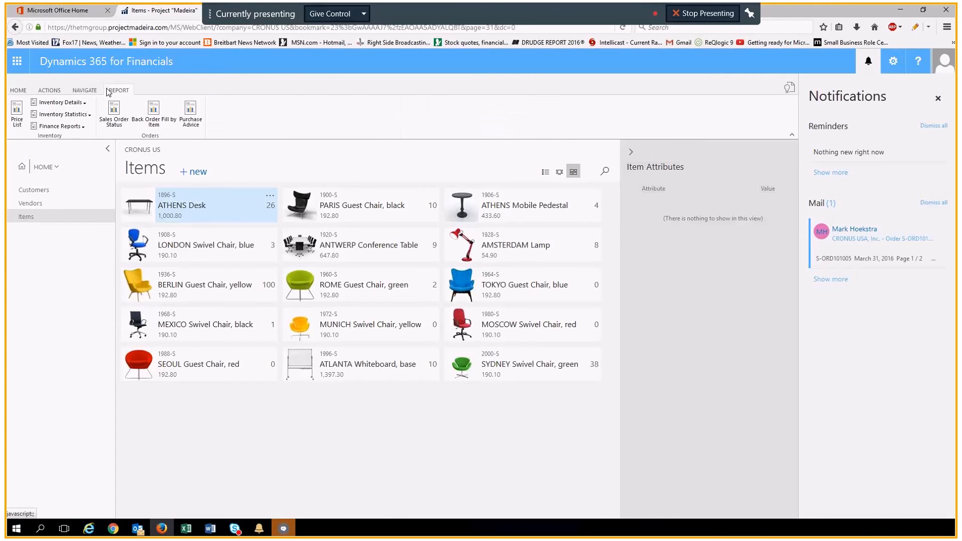
{"action": "left_click", "coordinate": [91, 116]}
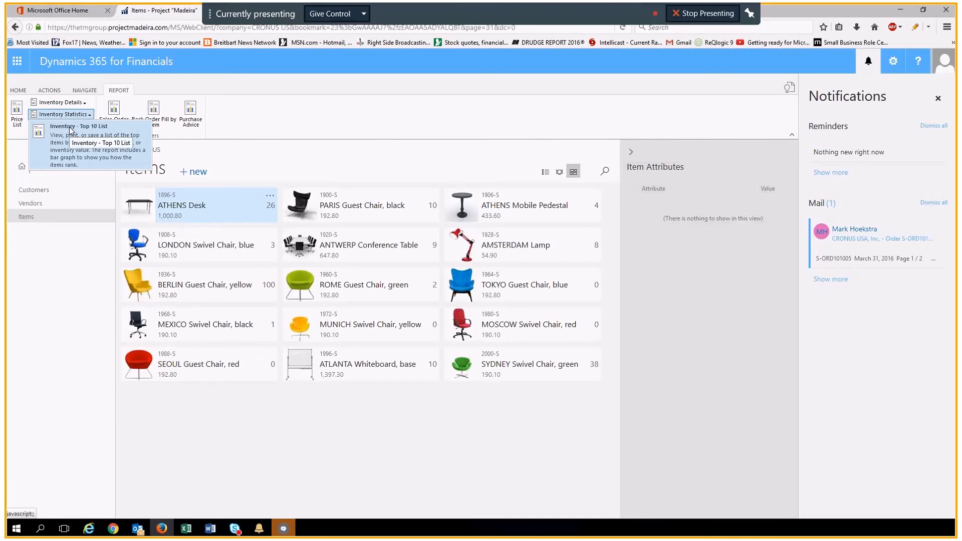
{"action": "left_click", "coordinate": [68, 128]}
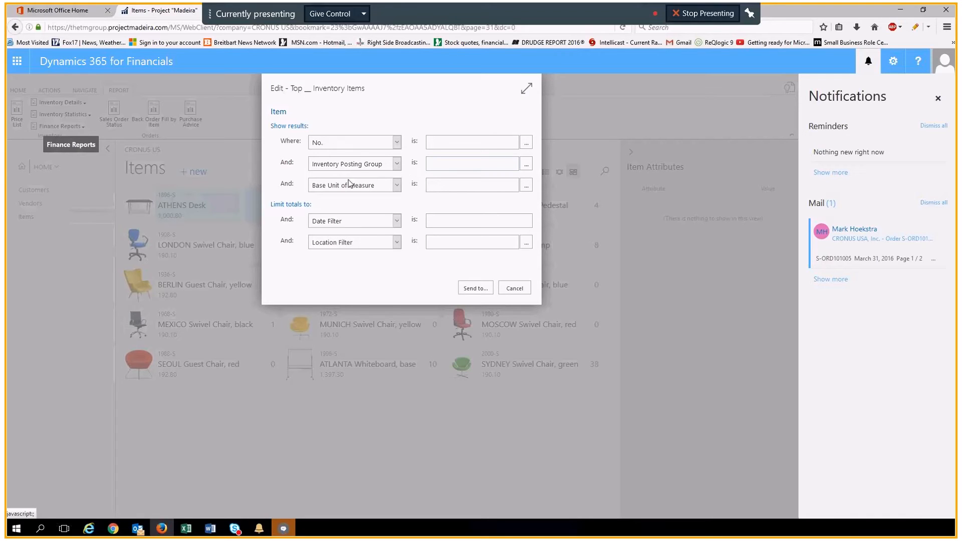
- Examine which item fields are available as filters for the top inventory items report, keeping the default ones
{"action": "left_click", "coordinate": [397, 165]}
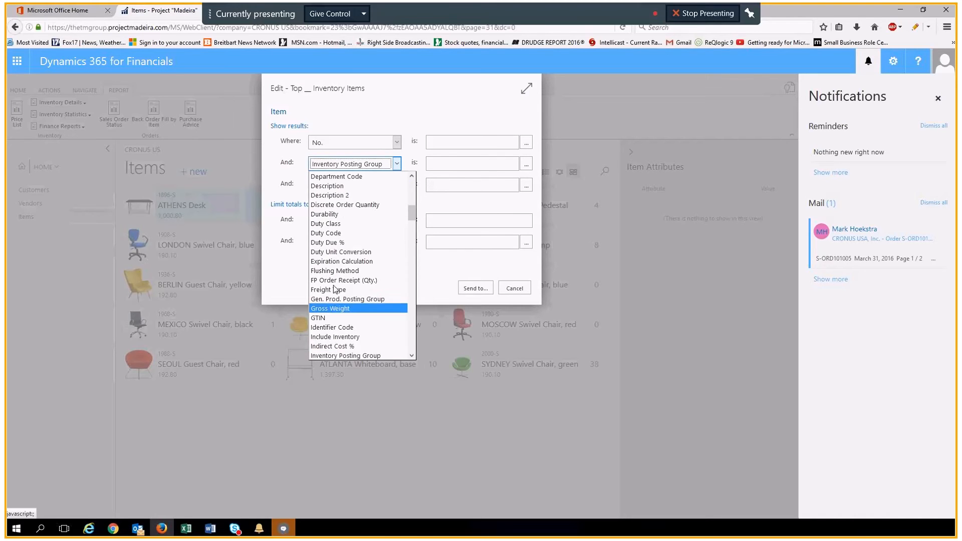
{"action": "left_click", "coordinate": [591, 107]}
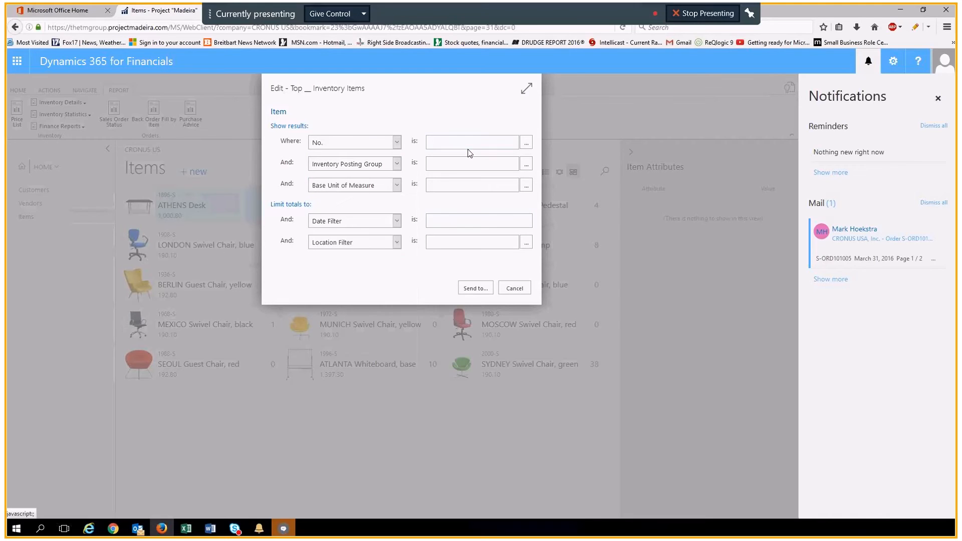
{"action": "left_click", "coordinate": [396, 185]}
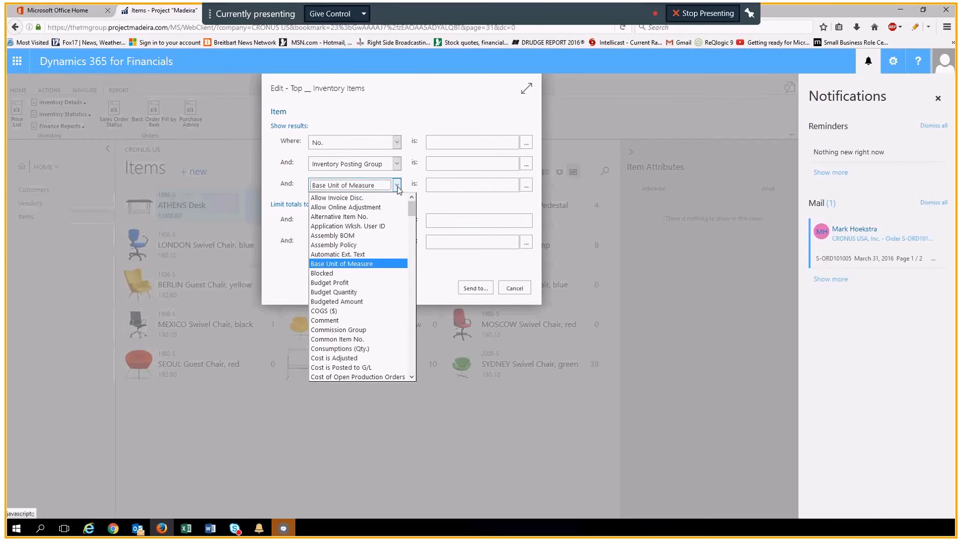
{"action": "left_click", "coordinate": [397, 187]}
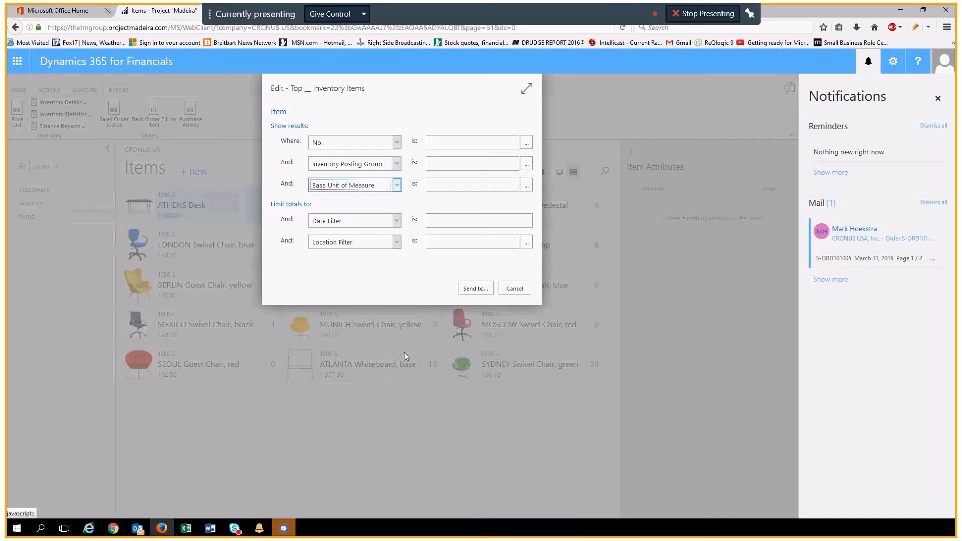
- Generate the unfiltered top inventory items report as a PDF document and open it enlarged in Adobe Acrobat Reader
{"action": "left_click", "coordinate": [471, 288]}
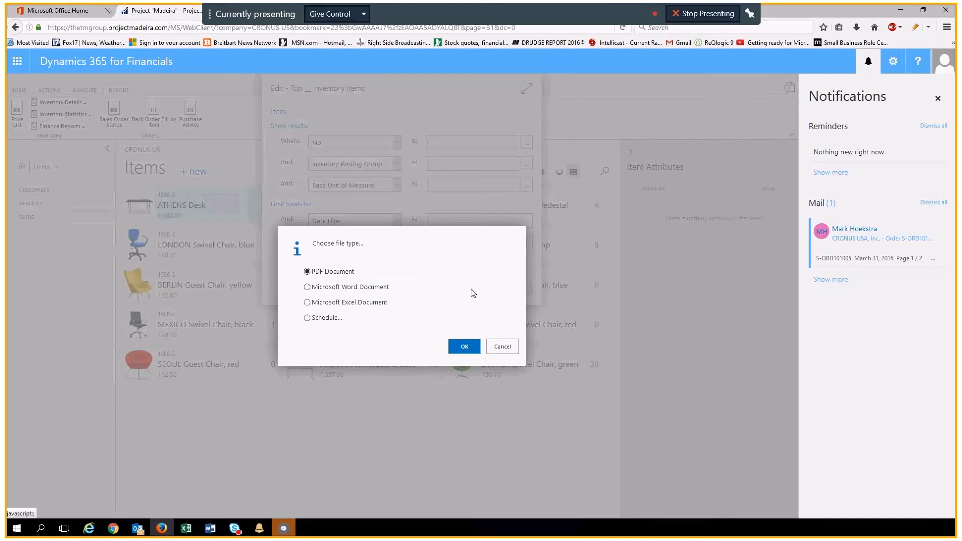
{"action": "left_click", "coordinate": [458, 346]}
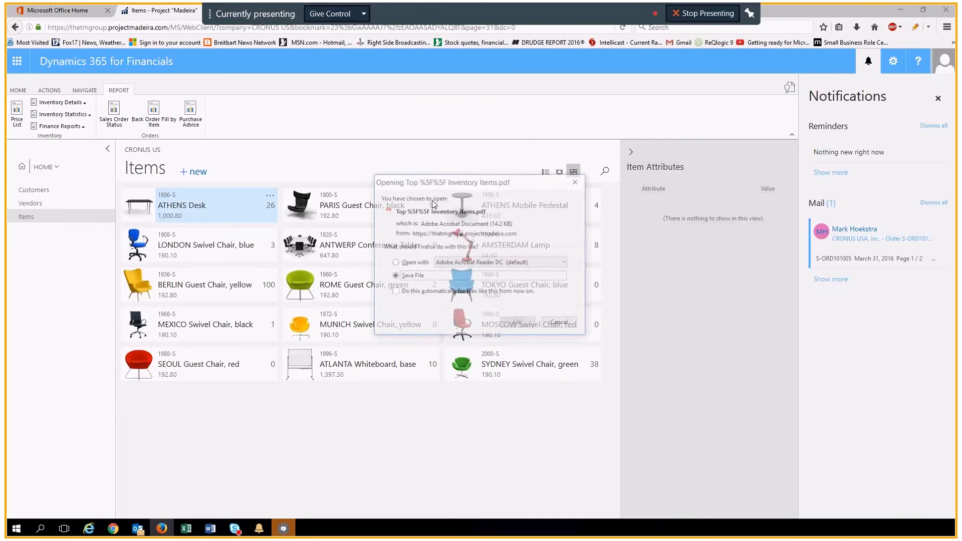
{"action": "left_click", "coordinate": [395, 262]}
{"action": "left_click", "coordinate": [510, 324]}
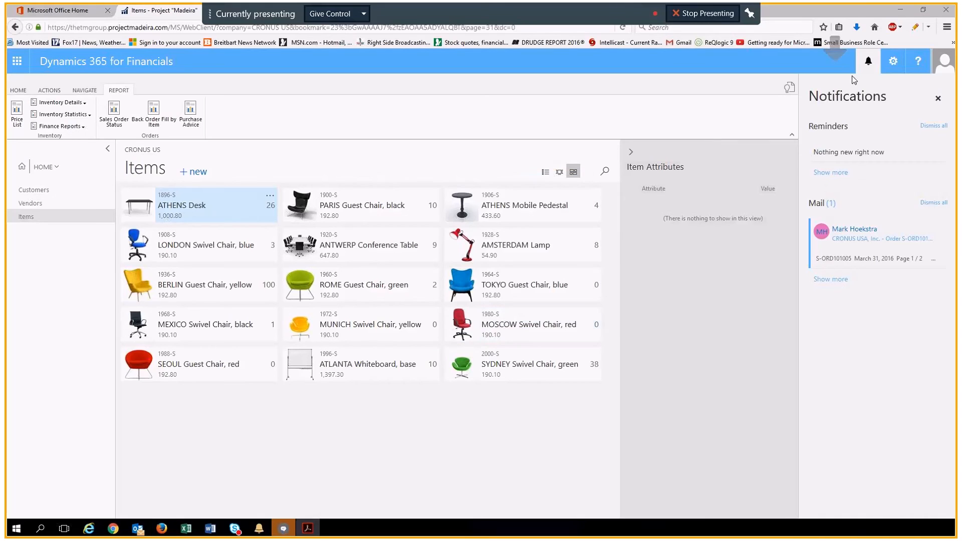
{"action": "left_click", "coordinate": [857, 27]}
{"action": "left_click", "coordinate": [732, 57]}
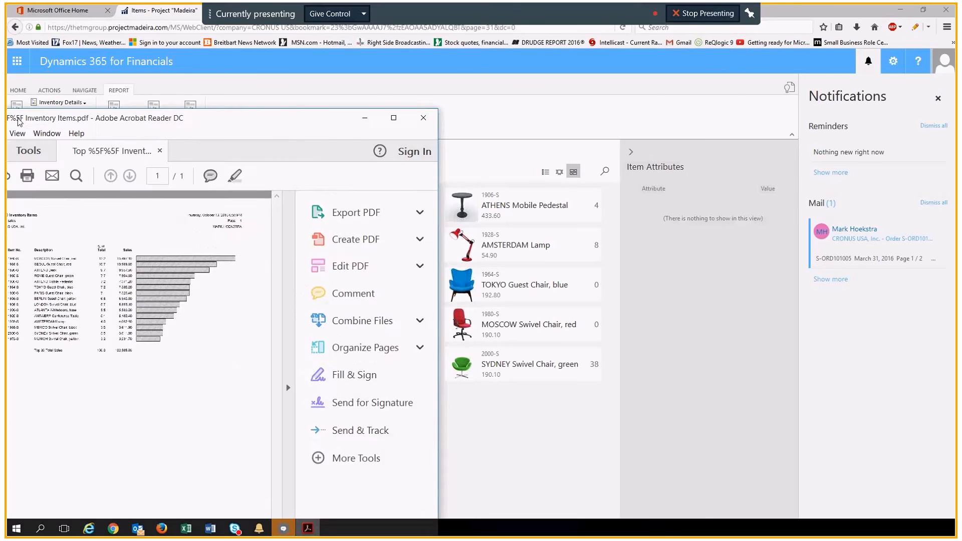
{"action": "left_click_drag", "start_coordinate": [208, 73], "coordinate": [214, 66]}
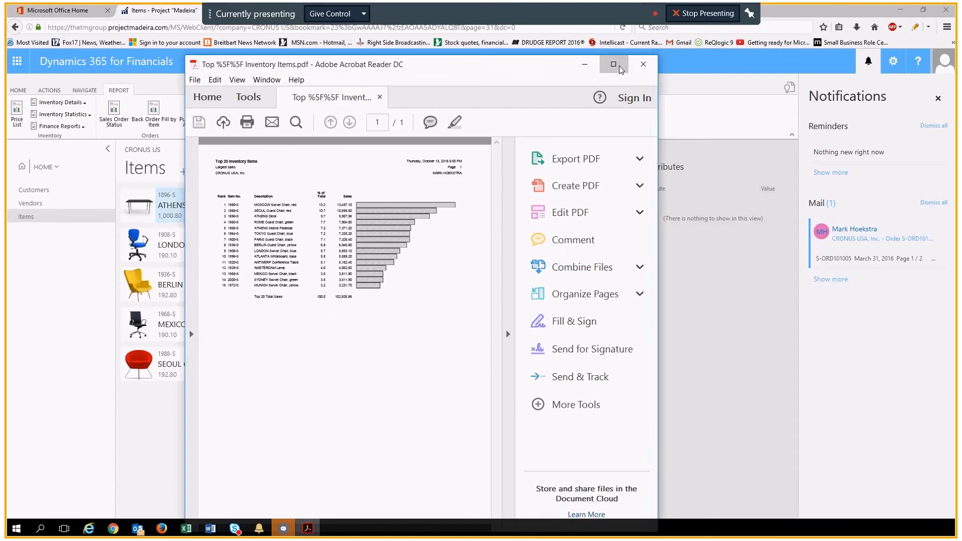
{"action": "left_click", "coordinate": [613, 65]}
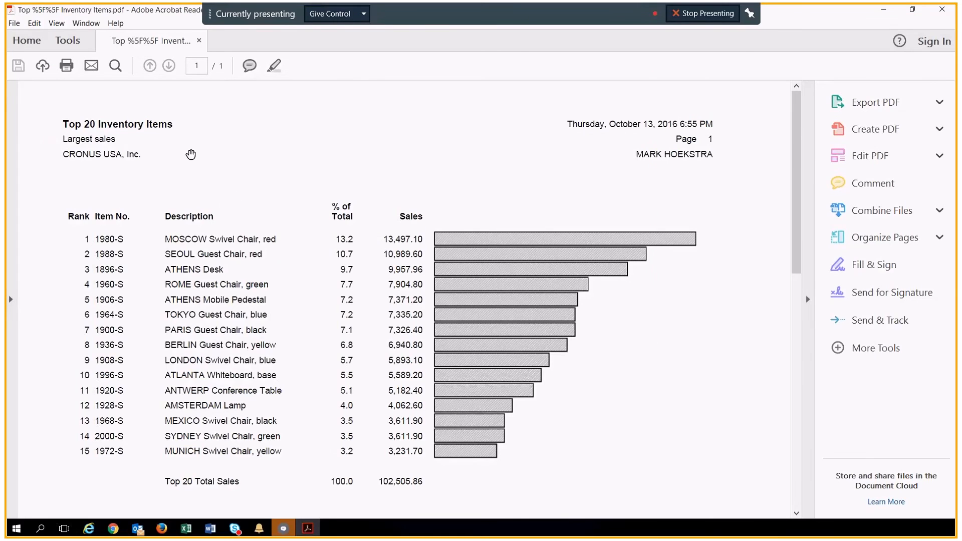
- Examine the inventory items ranked by sales, highlight the ATHENS Desk's item number, and close the report PDF
{"action": "scroll", "coordinate": [191, 155], "scroll_direction": "down", "scroll_amount": 1}
{"action": "scroll", "coordinate": [191, 154], "scroll_direction": "down", "scroll_amount": 1}
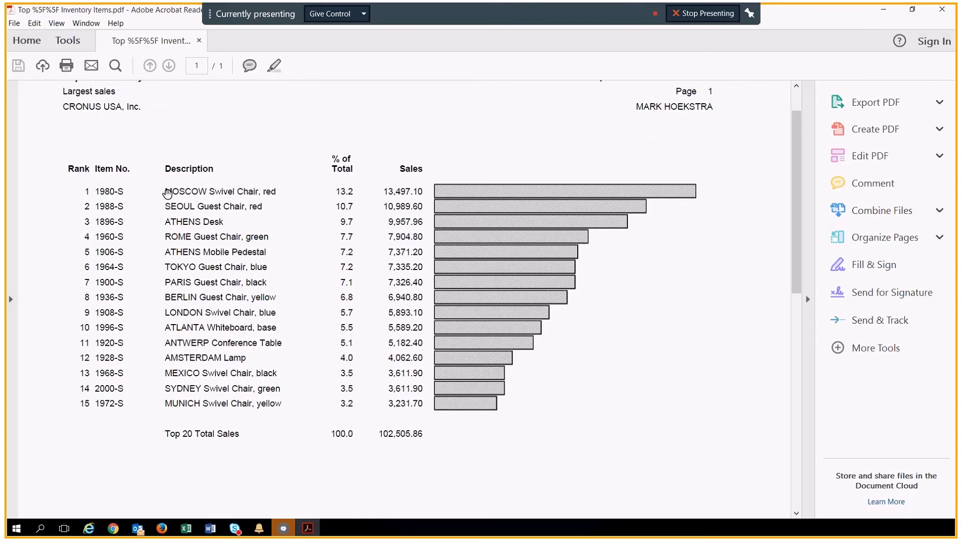
{"action": "left_click_drag", "start_coordinate": [99, 221], "coordinate": [124, 222]}
{"action": "scroll", "coordinate": [491, 148], "scroll_direction": "up", "scroll_amount": 1}
{"action": "scroll", "coordinate": [448, 169], "scroll_direction": "up", "scroll_amount": 1}
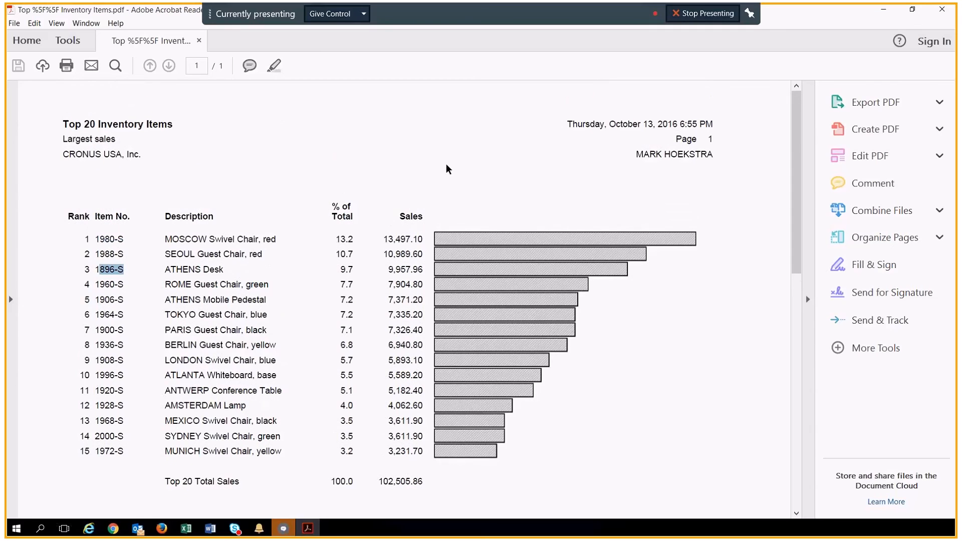
{"action": "left_click", "coordinate": [942, 11]}
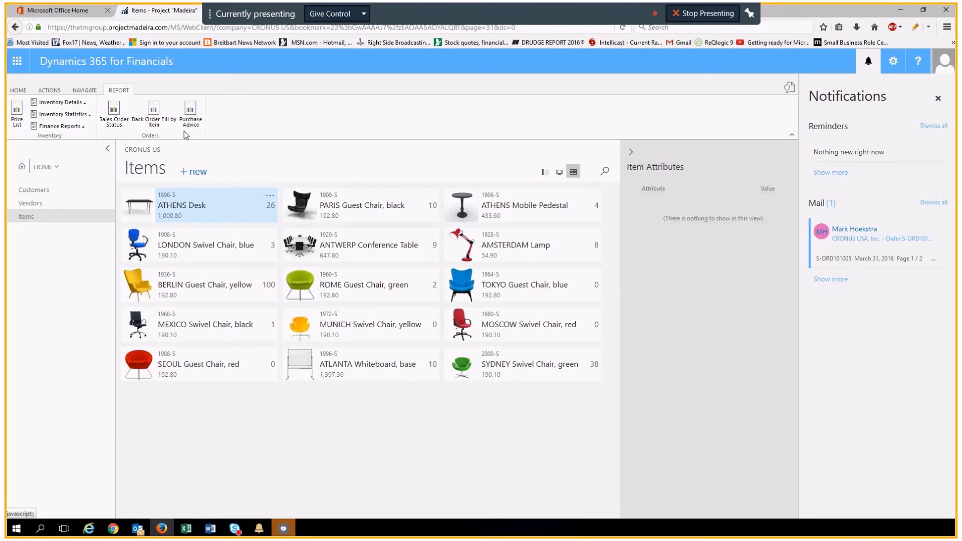
- Open the Purchase Advice report options and limit the report to item 1968-S, MEXICO Swivel Chair, black
{"action": "left_click", "coordinate": [193, 115]}
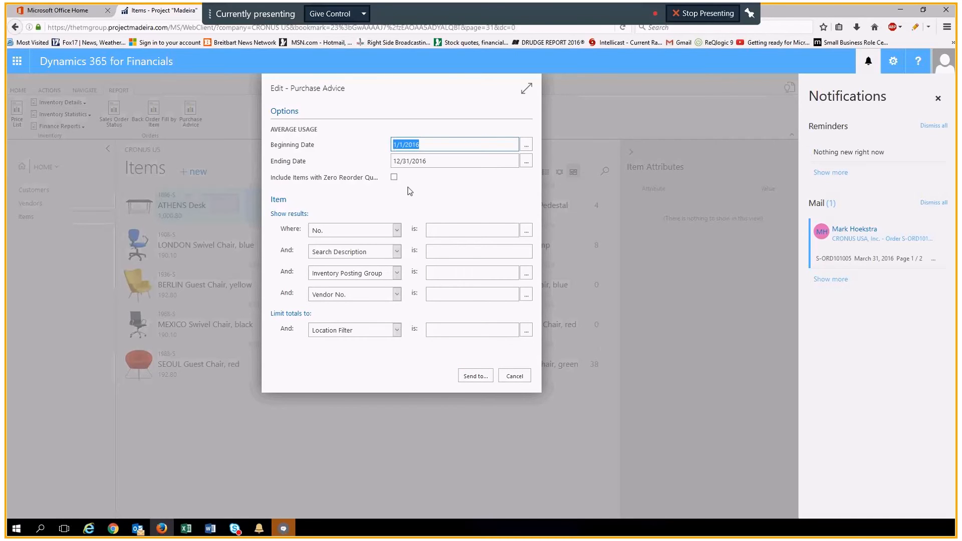
{"action": "left_click", "coordinate": [446, 231]}
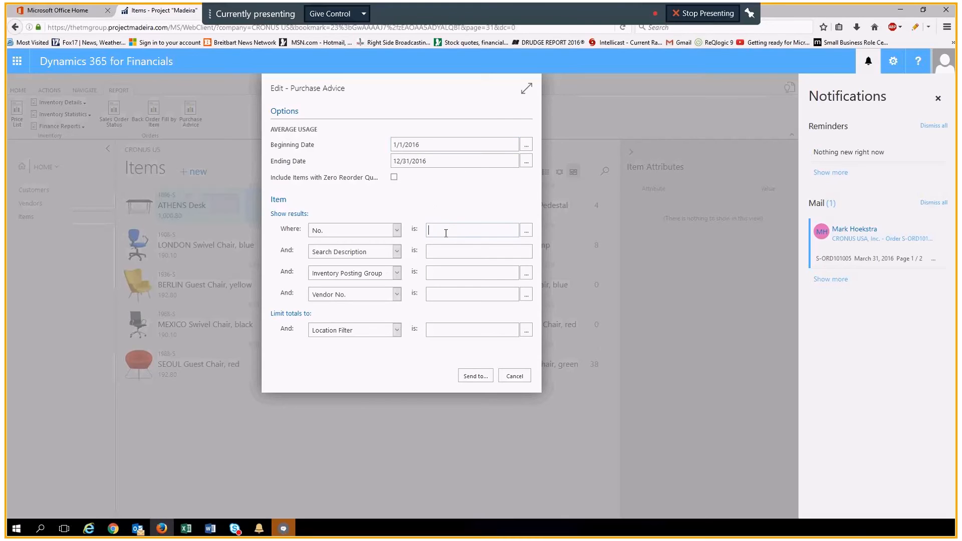
{"action": "type", "text": "1968"}
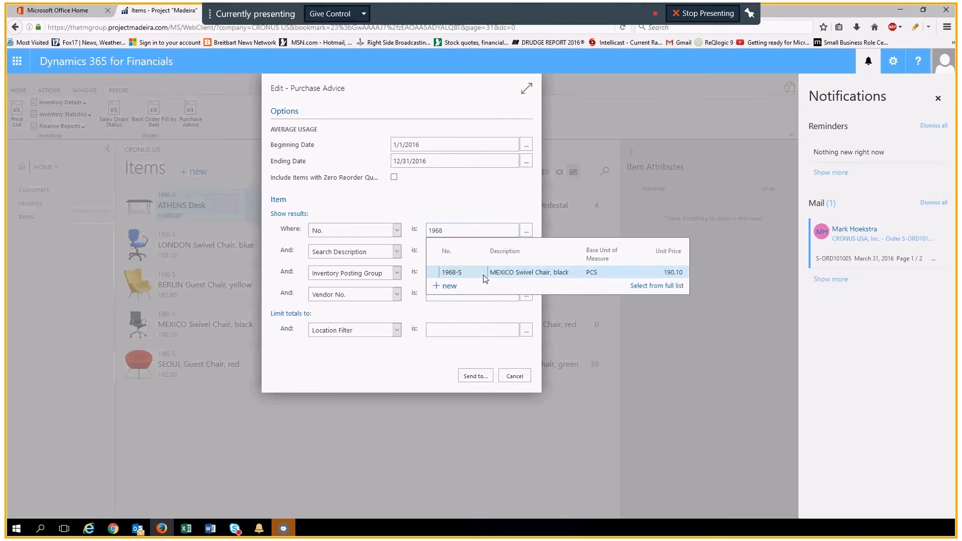
- Generate the Purchase Advice report as a PDF document and open it enlarged in Adobe Acrobat Reader
{"action": "left_click", "coordinate": [475, 376]}
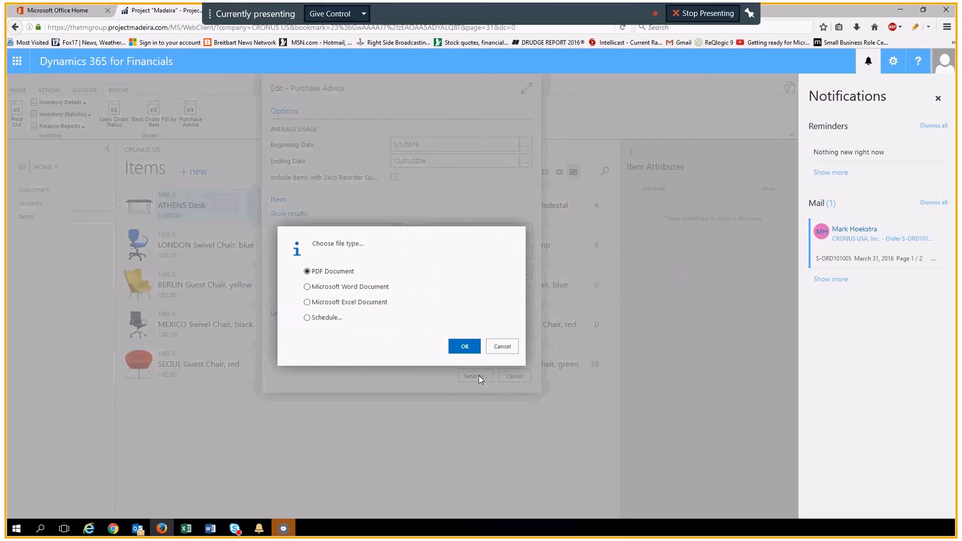
{"action": "left_click", "coordinate": [458, 347]}
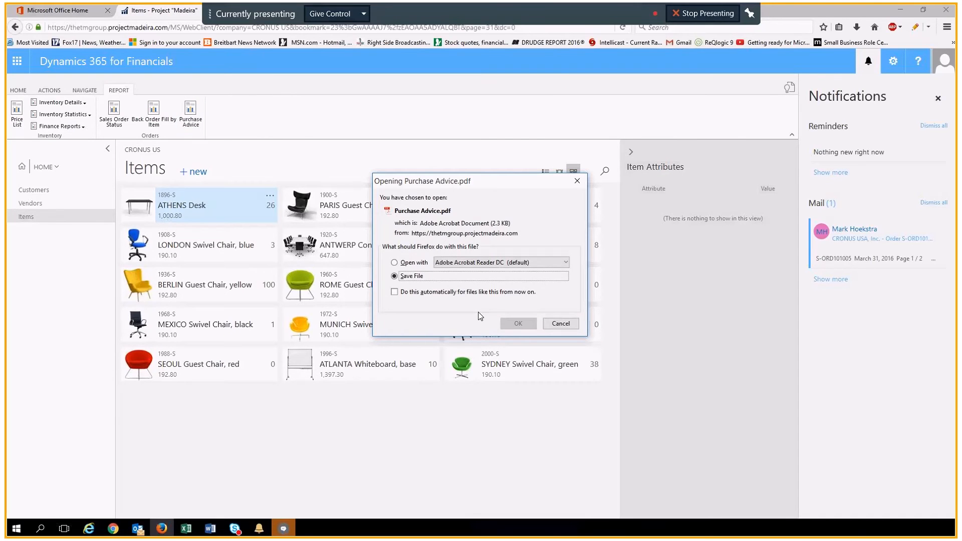
{"action": "key", "text": "Up"}
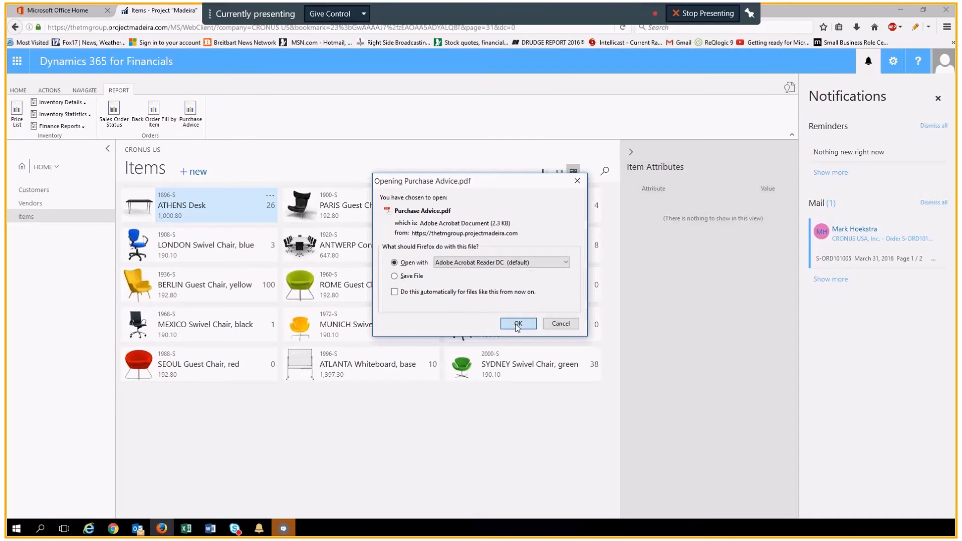
{"action": "left_click", "coordinate": [516, 324]}
{"action": "left_click", "coordinate": [856, 27]}
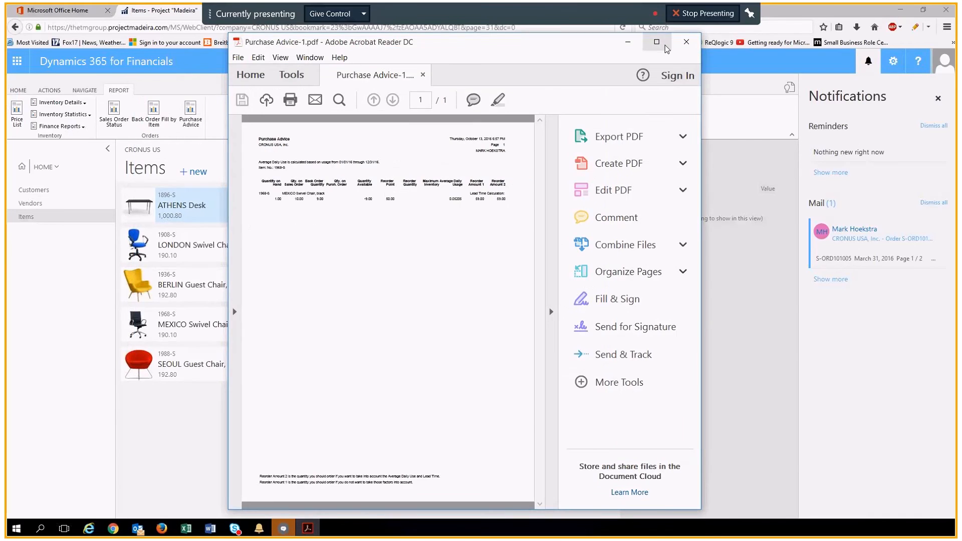
{"action": "left_click", "coordinate": [656, 42]}
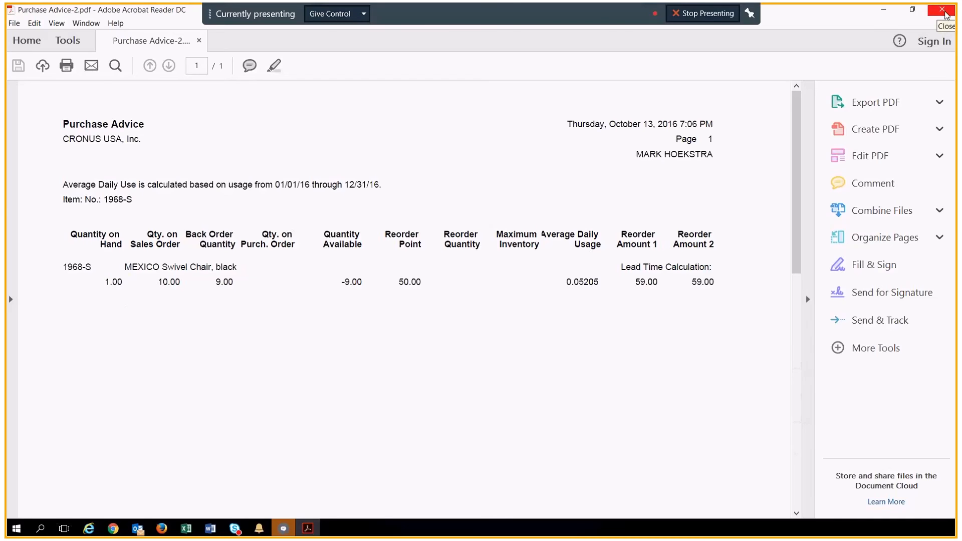
- Close the Purchase Advice PDF and open the item card of 1968-S, MEXICO Swivel Chair, black, for editing
{"action": "left_click", "coordinate": [942, 10]}
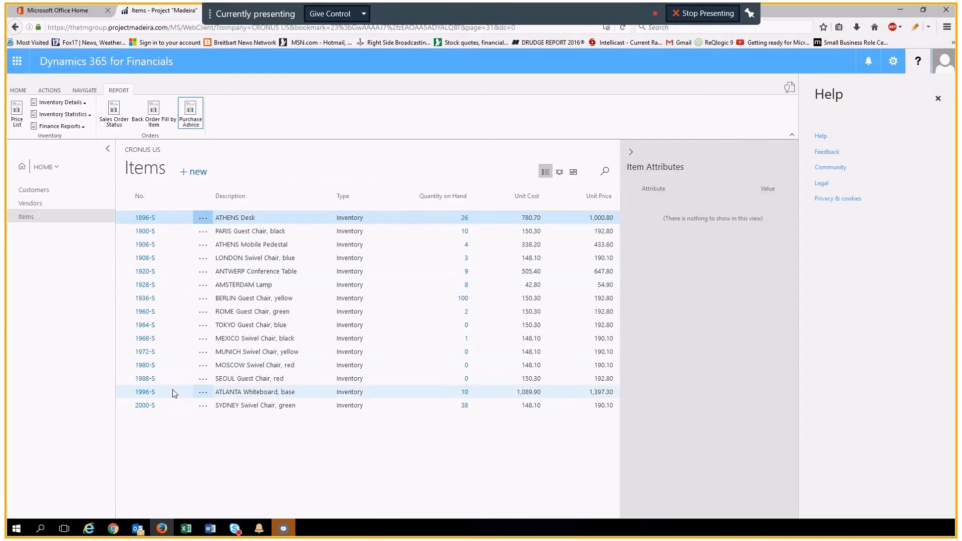
{"action": "left_click", "coordinate": [173, 337]}
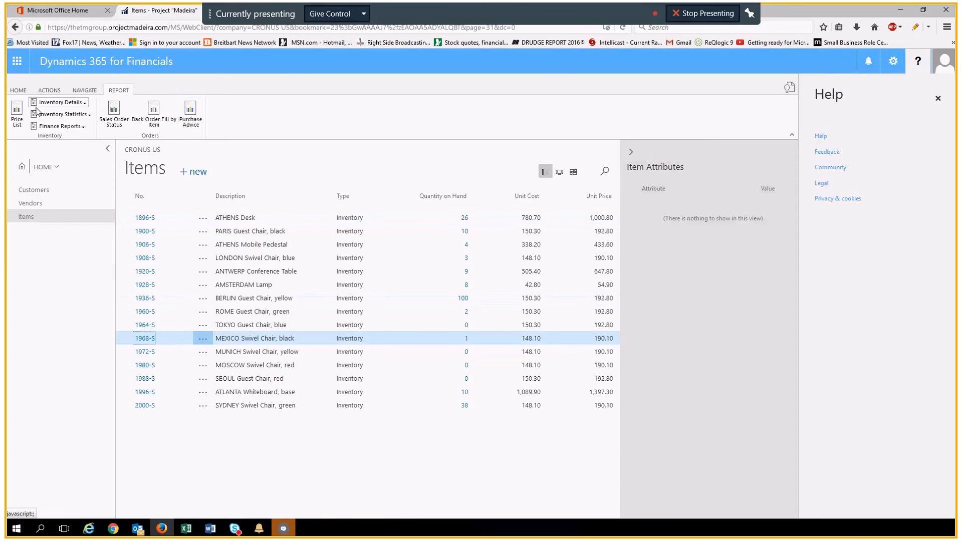
{"action": "left_click", "coordinate": [18, 90]}
{"action": "left_click", "coordinate": [43, 114]}
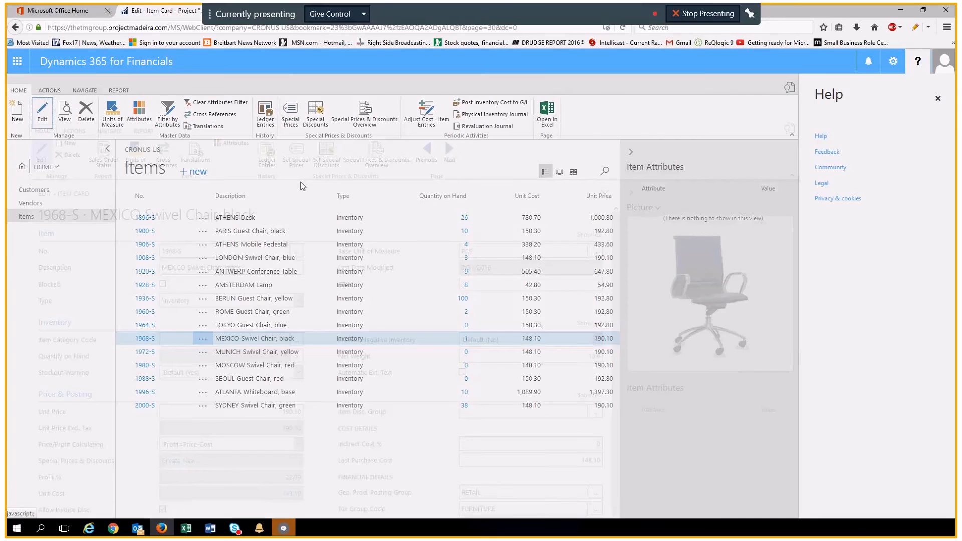
- Adjust the MEXICO Swivel Chair's inventory to 2 and return to the item list
{"action": "left_click", "coordinate": [67, 93]}
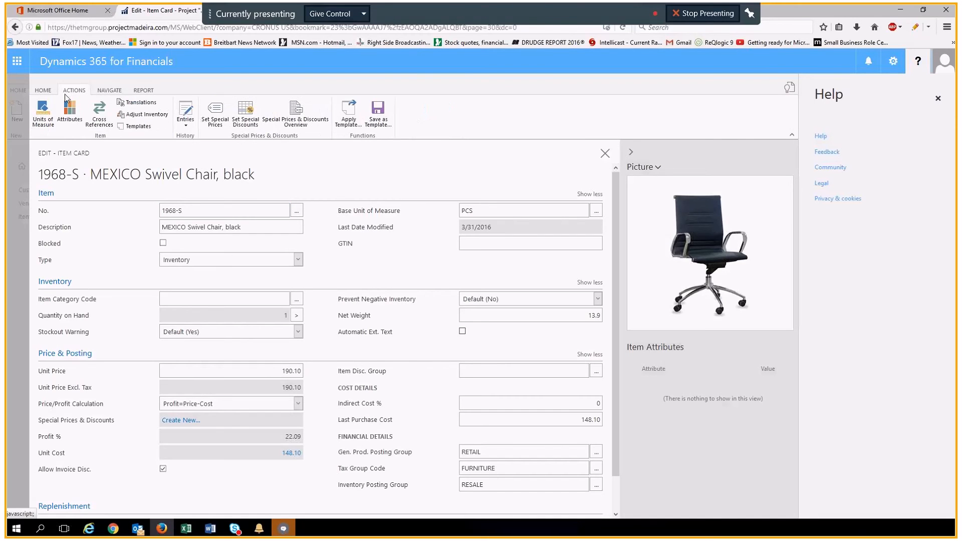
{"action": "left_click", "coordinate": [150, 113]}
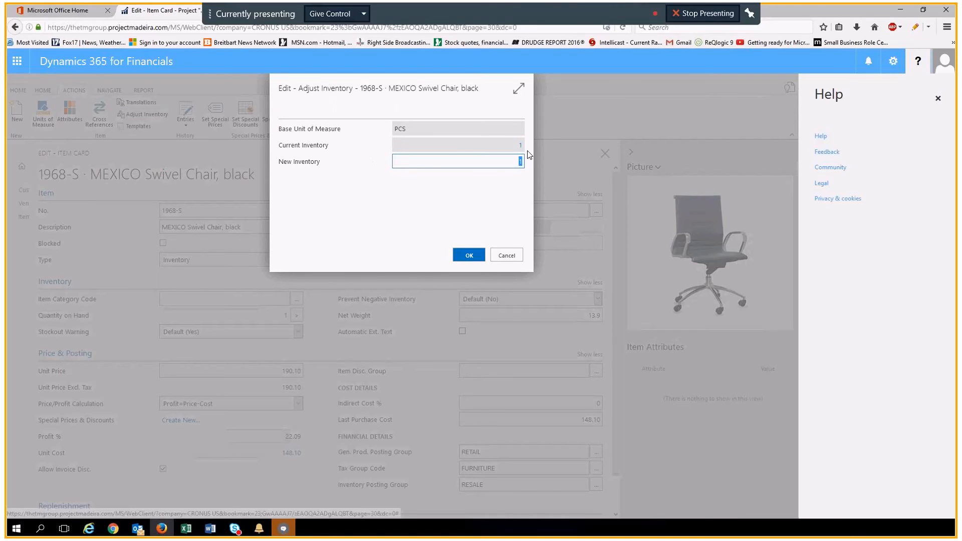
{"action": "type", "text": "2"}
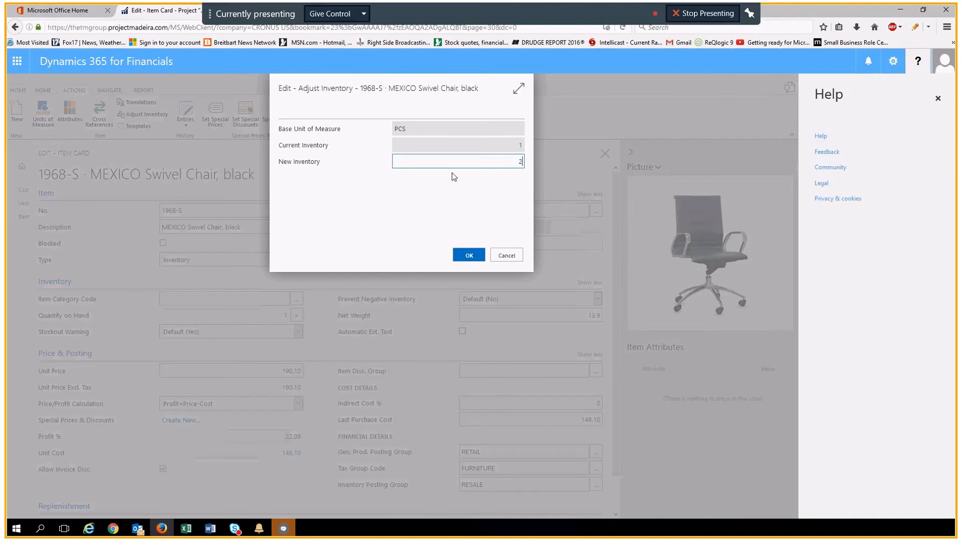
{"action": "left_click", "coordinate": [465, 258]}
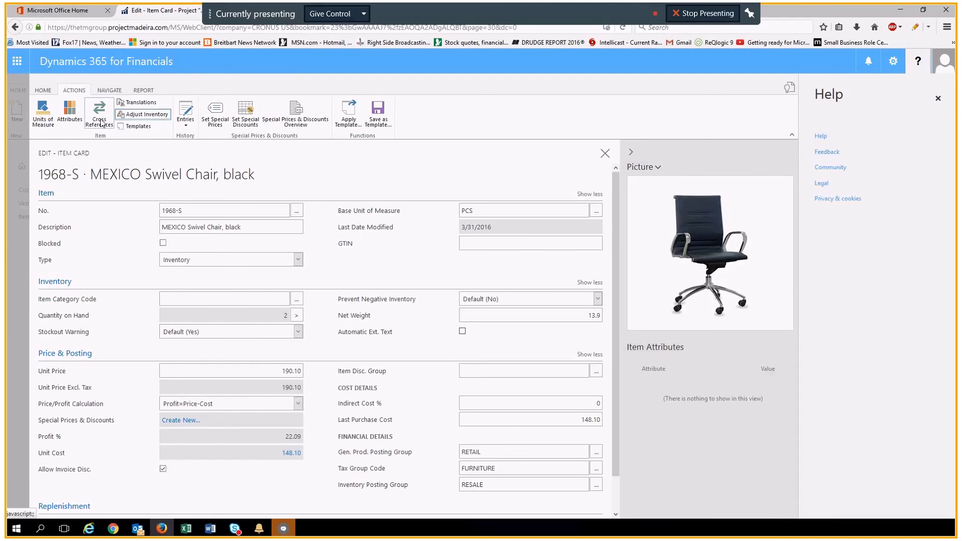
{"action": "key", "text": "Escape"}
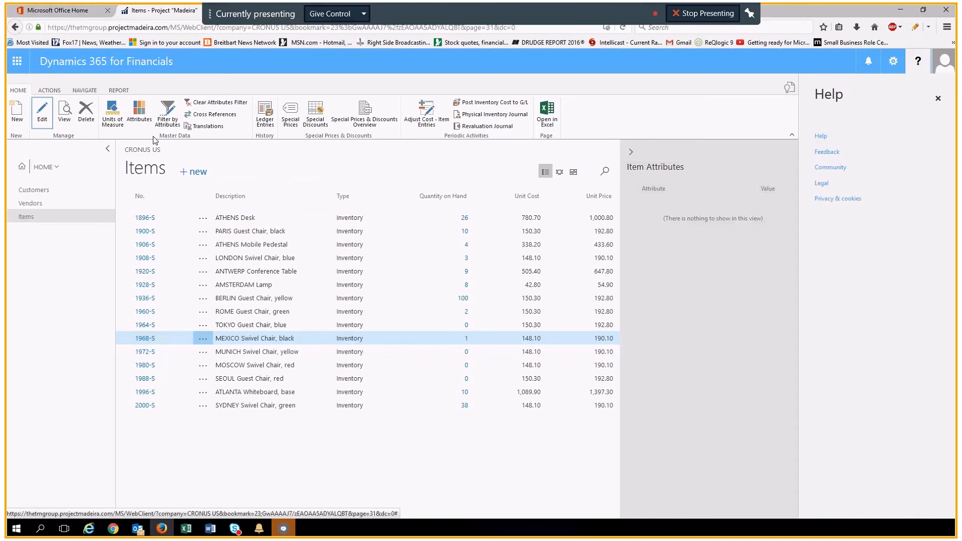
- Open the Purchase Advice report options again and limit the report to item number 1968-S
{"action": "left_click", "coordinate": [119, 88]}
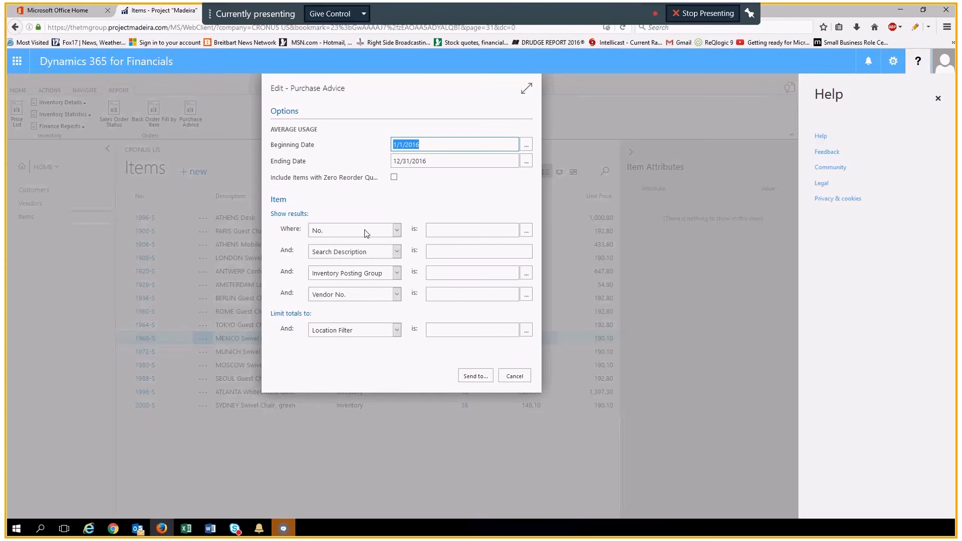
{"action": "left_click", "coordinate": [443, 230]}
{"action": "type", "text": "1968"}
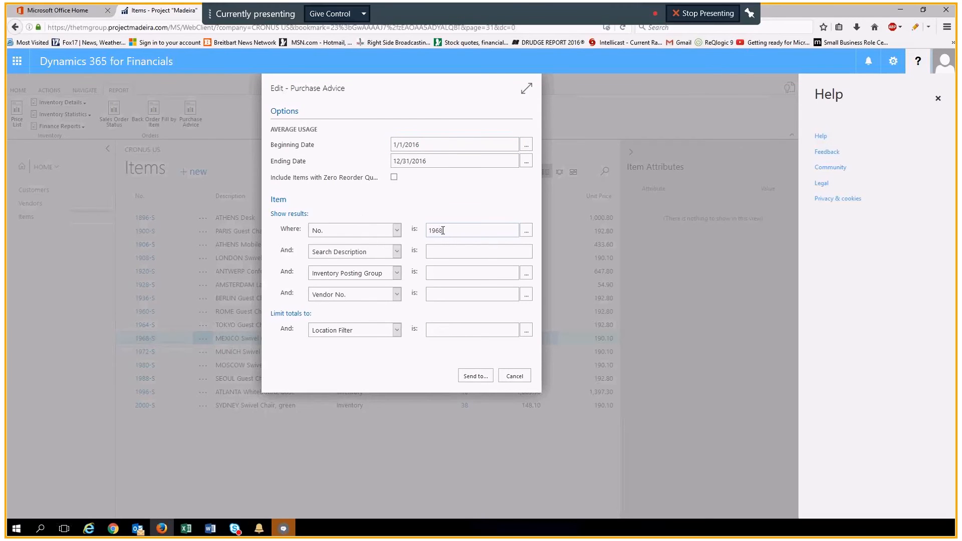
{"action": "type", "text": "-S"}
- Generate the adjusted item's Purchase Advice as a PDF document, examine it enlarged in Adobe Acrobat Reader, and close it
{"action": "left_click", "coordinate": [473, 376]}
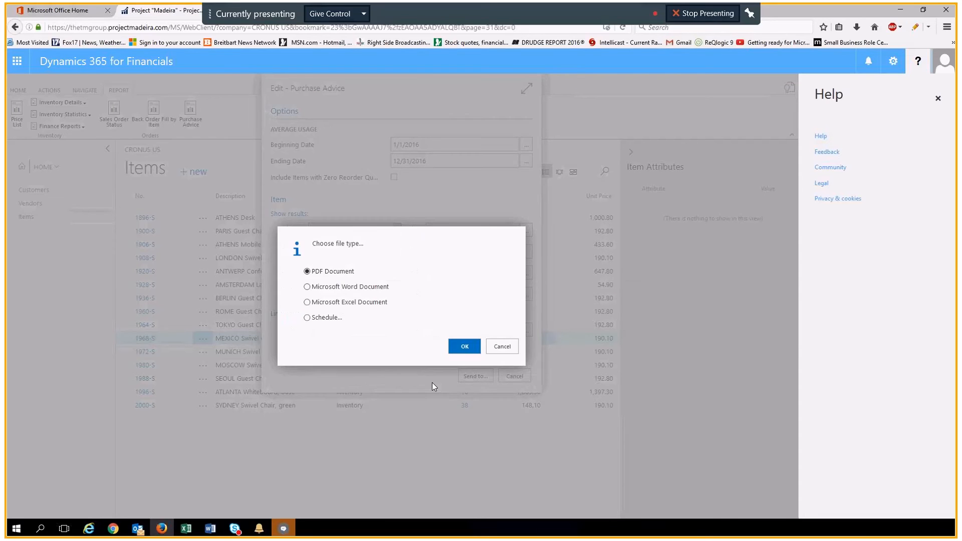
{"action": "left_click", "coordinate": [465, 350]}
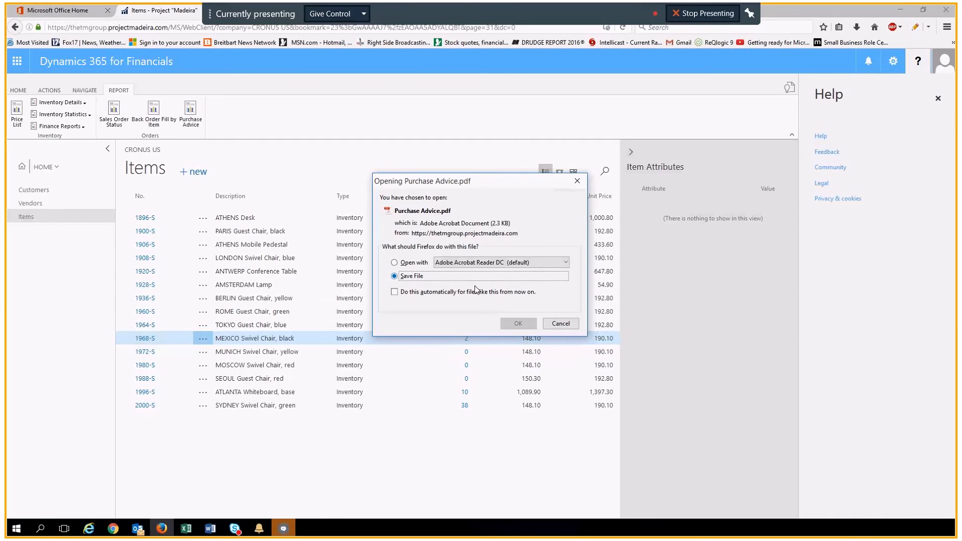
{"action": "left_click", "coordinate": [401, 263]}
{"action": "left_click", "coordinate": [520, 325]}
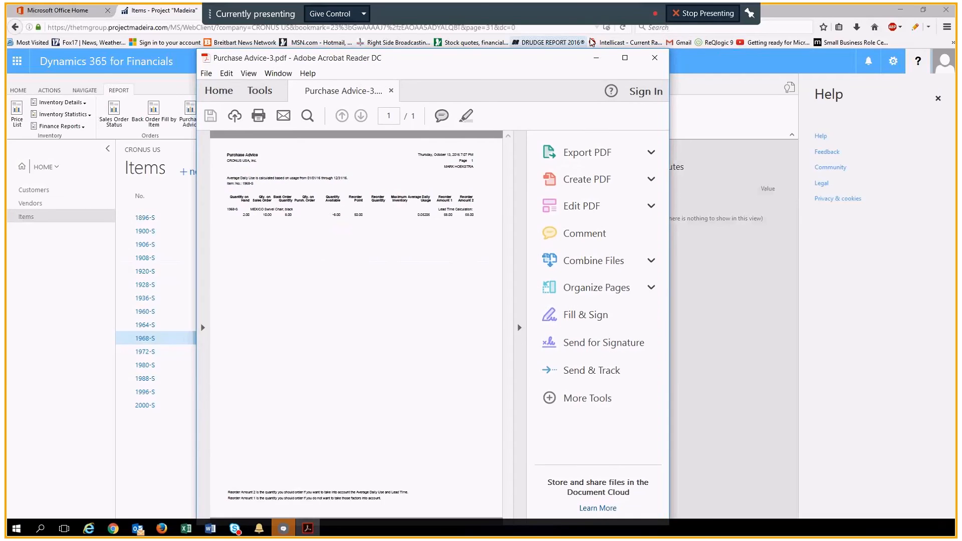
{"action": "left_click", "coordinate": [621, 59]}
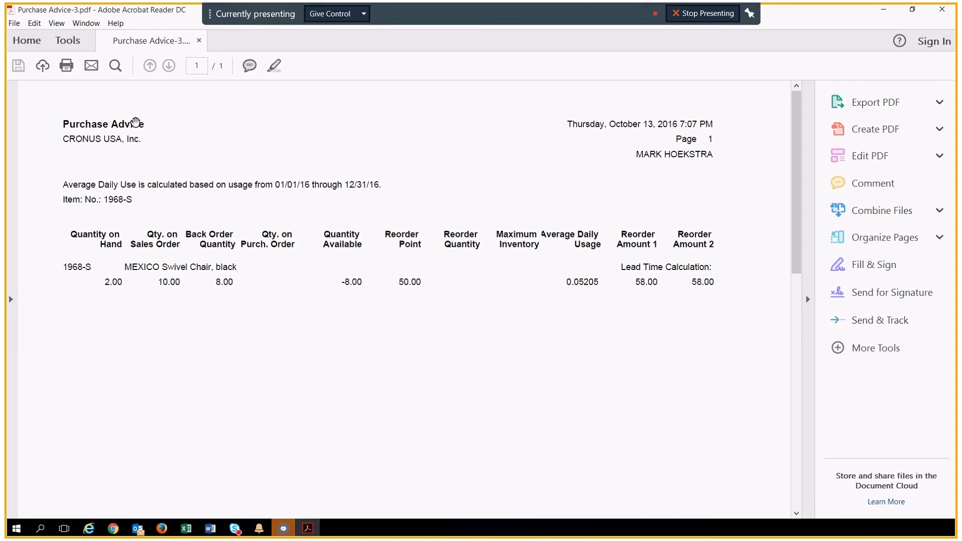
{"action": "left_click", "coordinate": [941, 9]}
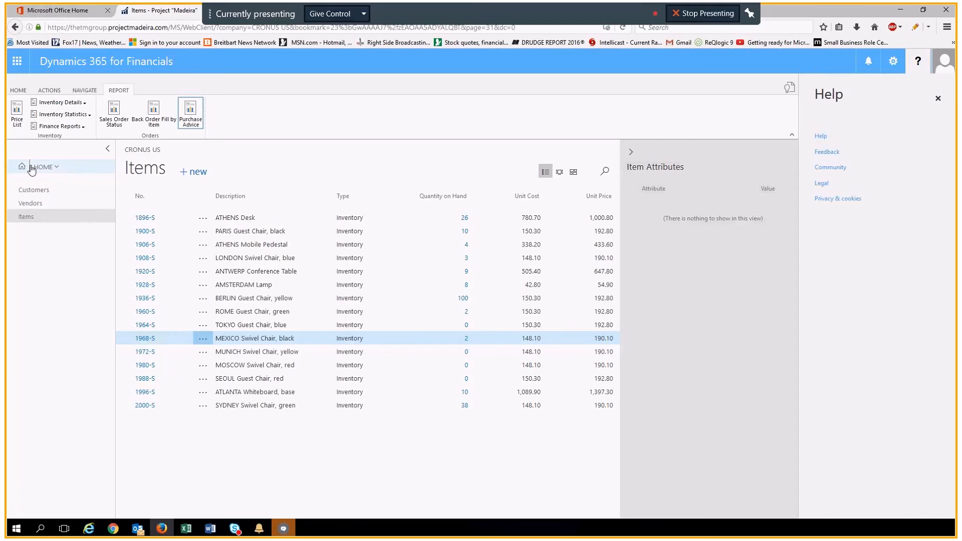
- Create a new purchase invoice in the Purchasing area with CoolWood Technologies as the vendor
{"action": "left_click", "coordinate": [57, 170]}
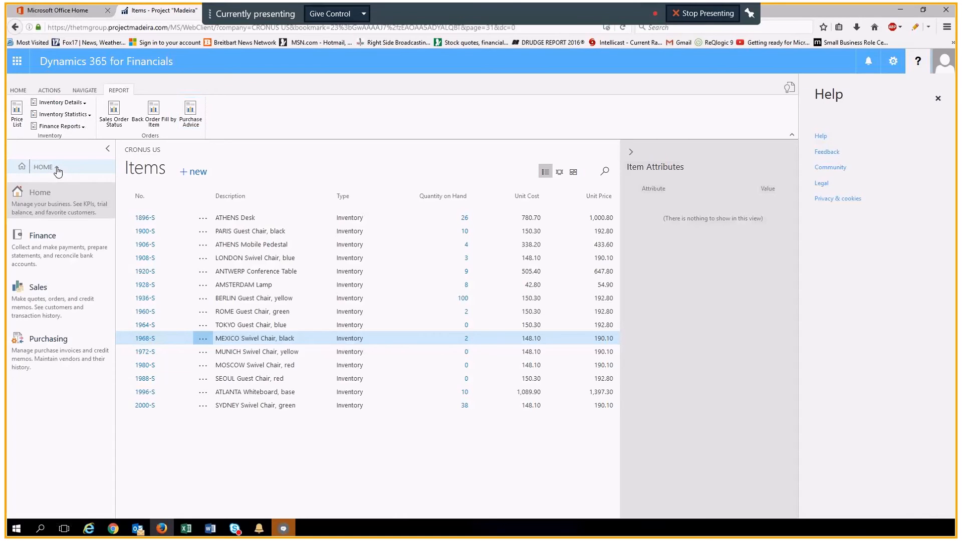
{"action": "left_click", "coordinate": [47, 343]}
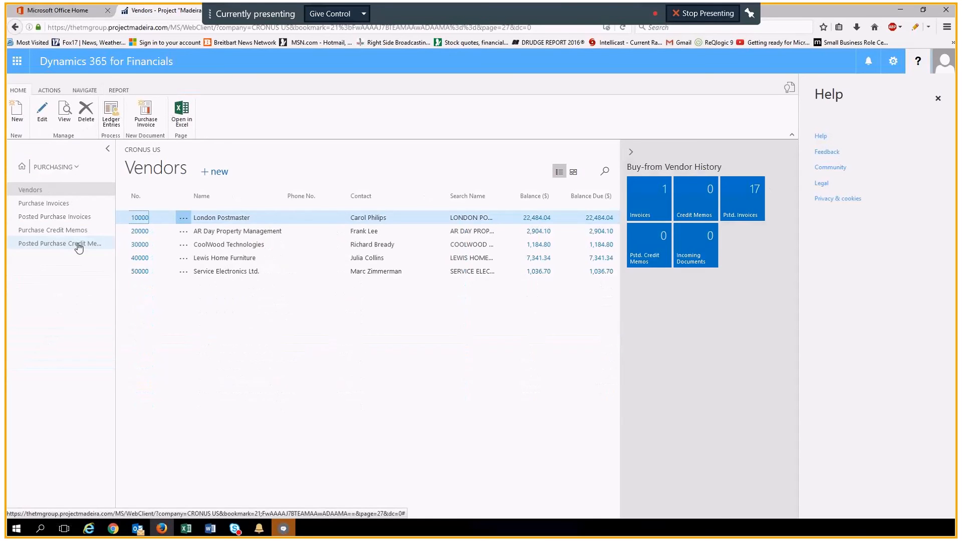
{"action": "left_click", "coordinate": [61, 217]}
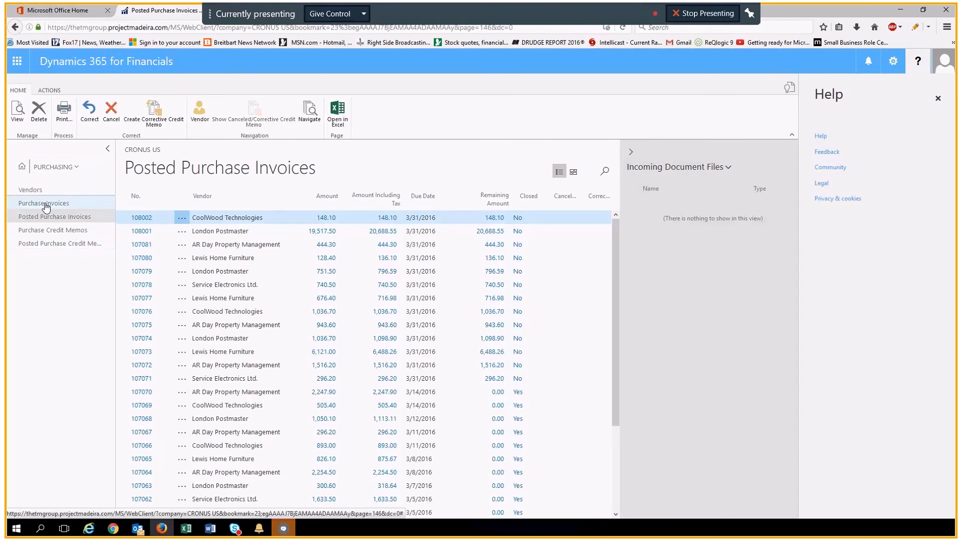
{"action": "left_click", "coordinate": [83, 206]}
{"action": "left_click", "coordinate": [19, 113]}
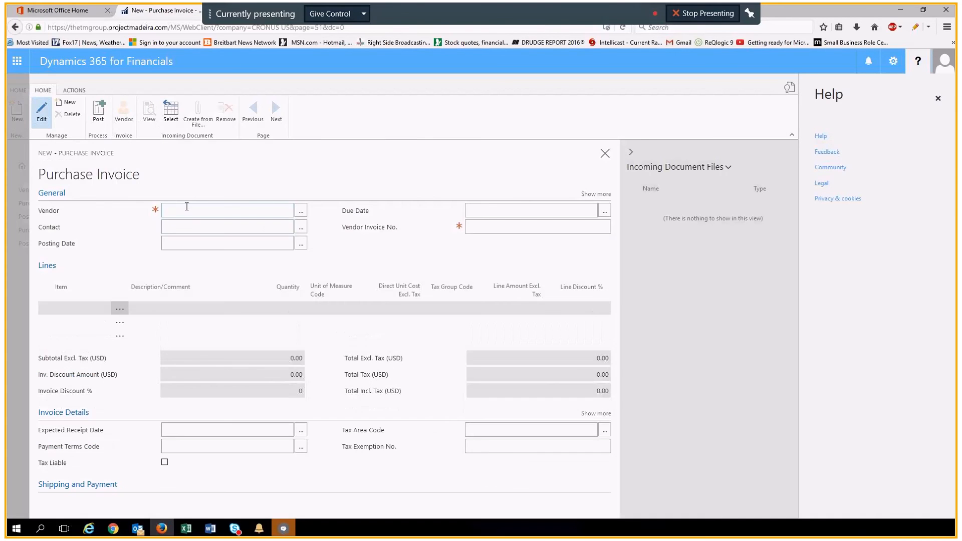
{"action": "type", "text": "3000"}
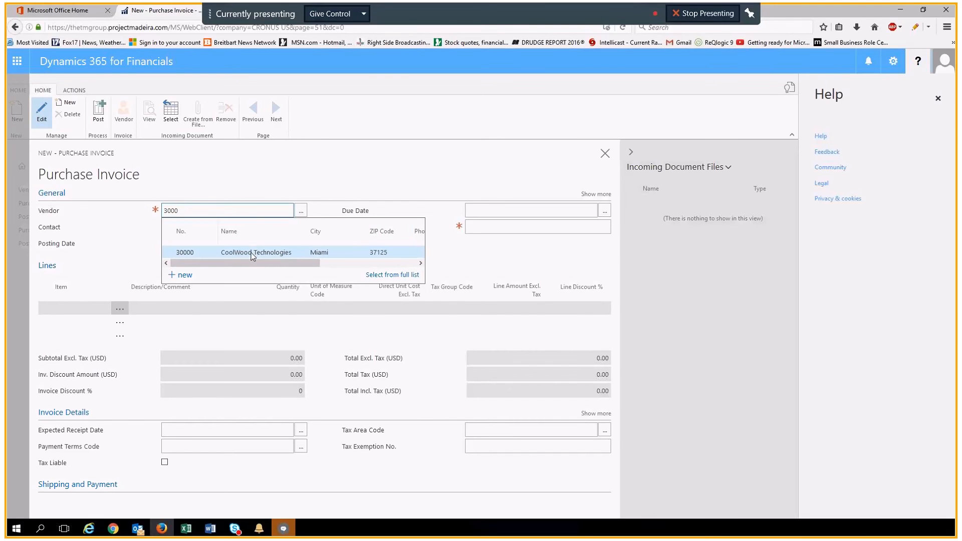
{"action": "left_click", "coordinate": [226, 250]}
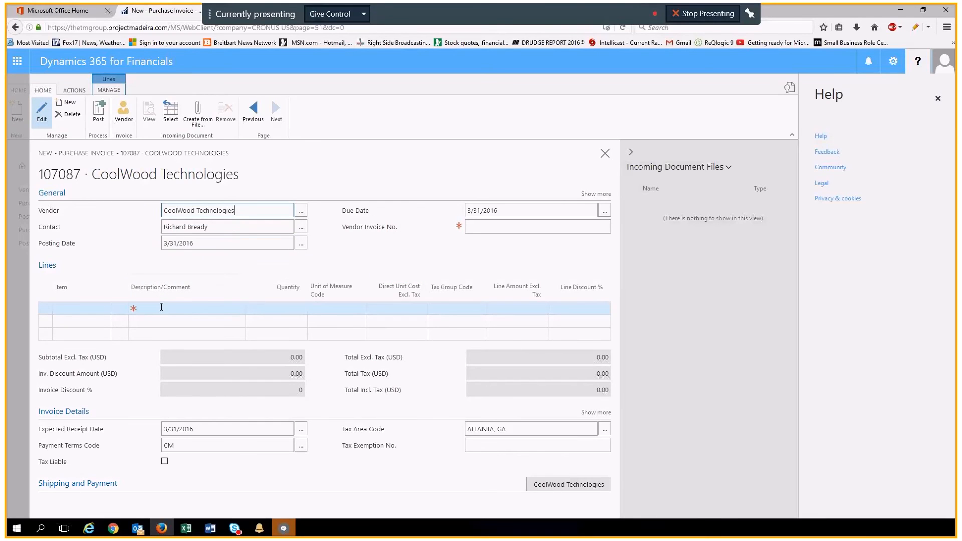
- Add an invoice line for item 1968-S, MEXICO Swivel Chair, black, with a quantity of 1
{"action": "left_click", "coordinate": [90, 308]}
{"action": "type", "text": "1968"}
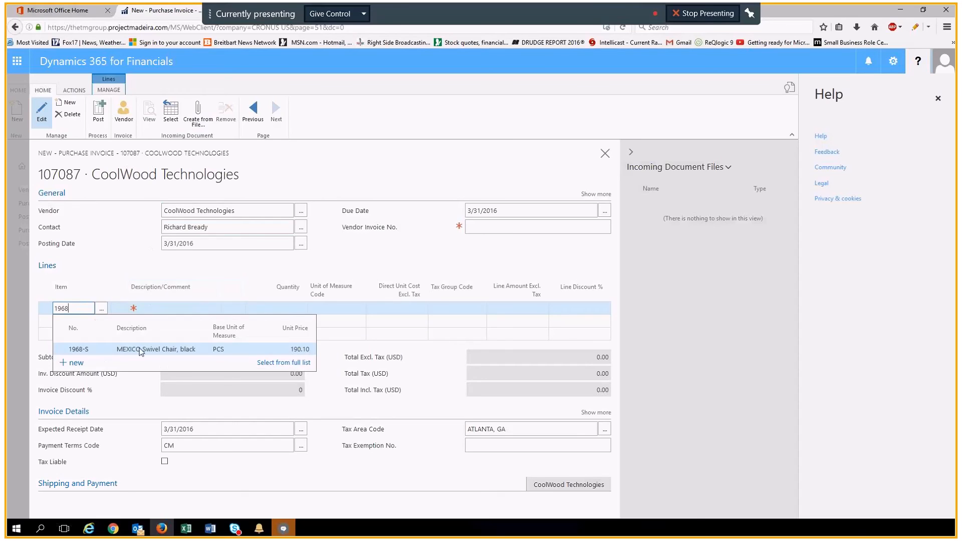
{"action": "key", "text": "Tab"}
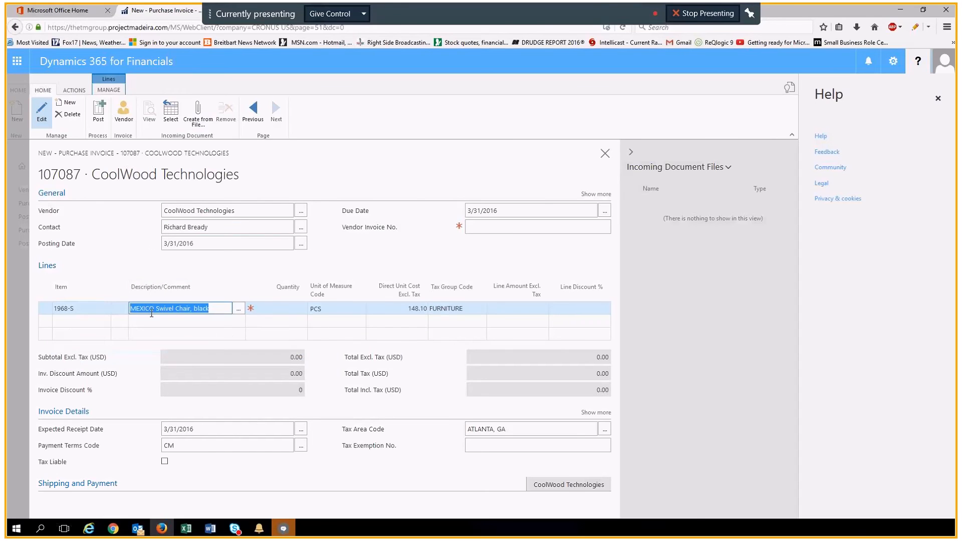
{"action": "key", "text": "Tab"}
{"action": "type", "text": "1"}
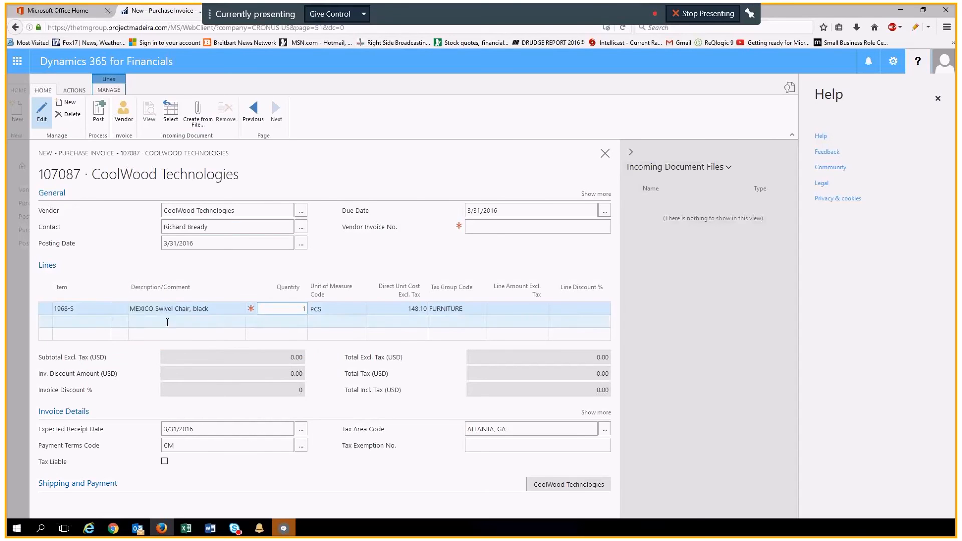
{"action": "left_click", "coordinate": [507, 212]}
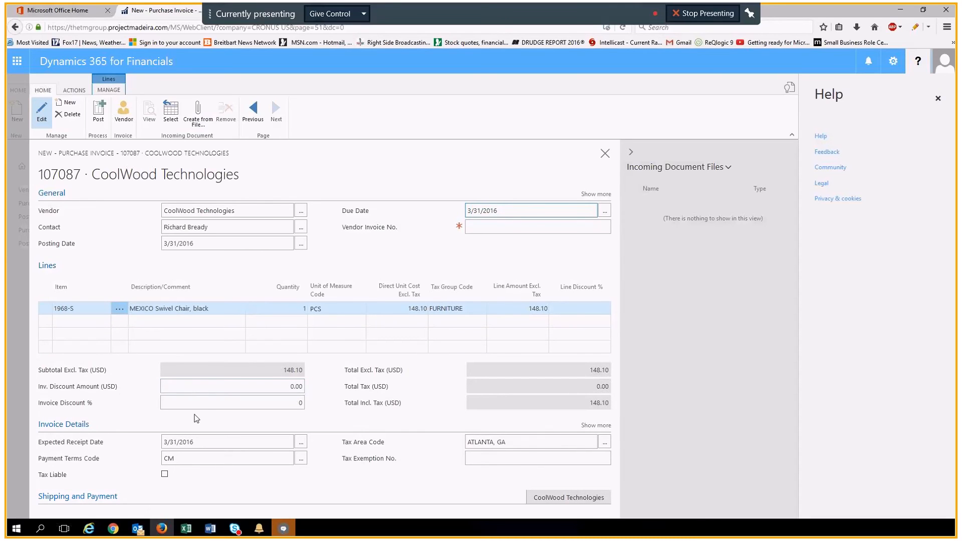
- Set the purchase invoice's discount percentage to 2.5
{"action": "left_click", "coordinate": [295, 403]}
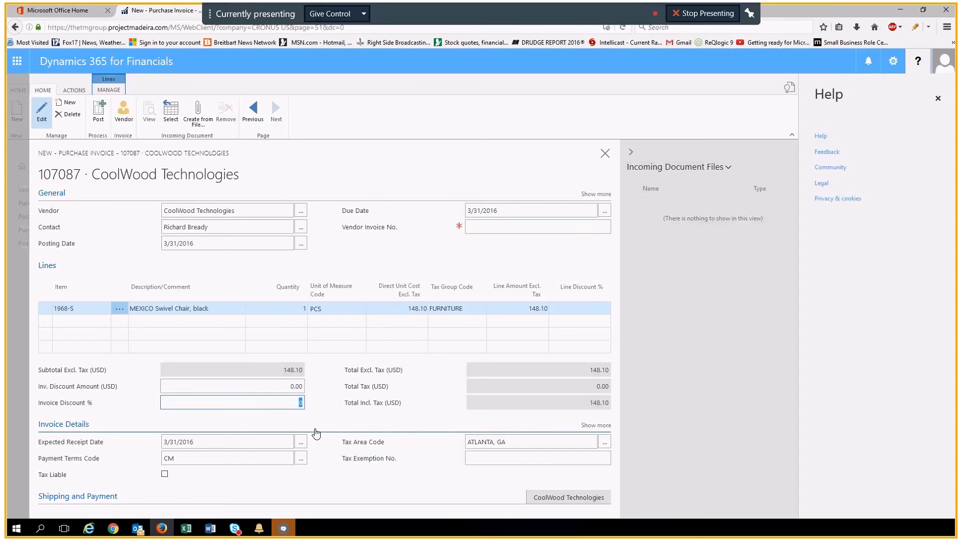
{"action": "type", "text": "2.5"}
{"action": "key", "text": "Tab"}
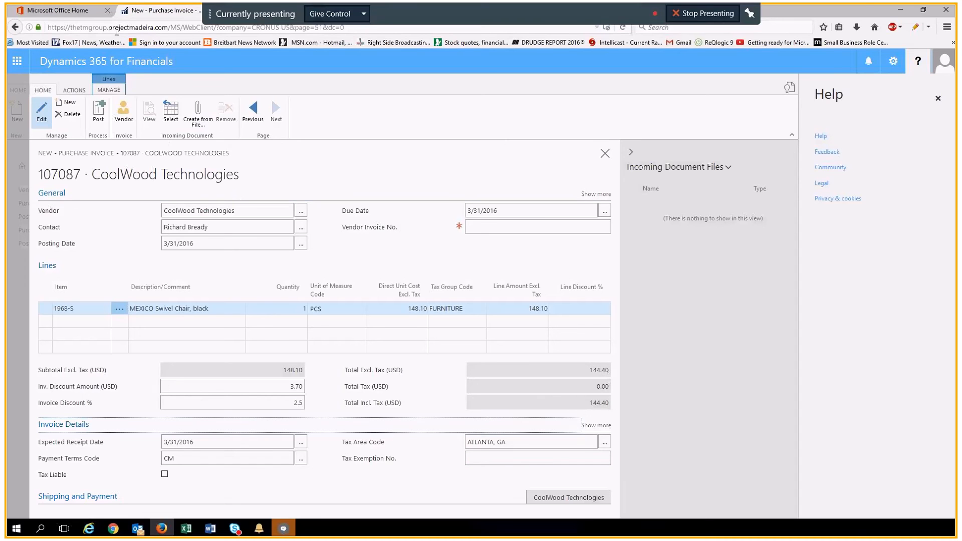
- Try to post the CoolWood Technologies purchase invoice
{"action": "left_click", "coordinate": [99, 110]}
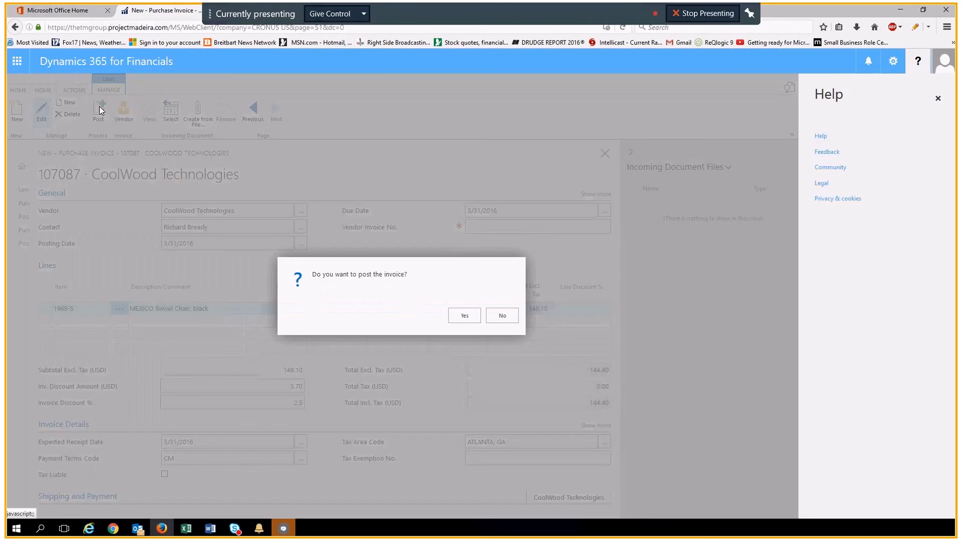
{"action": "left_click", "coordinate": [463, 316]}
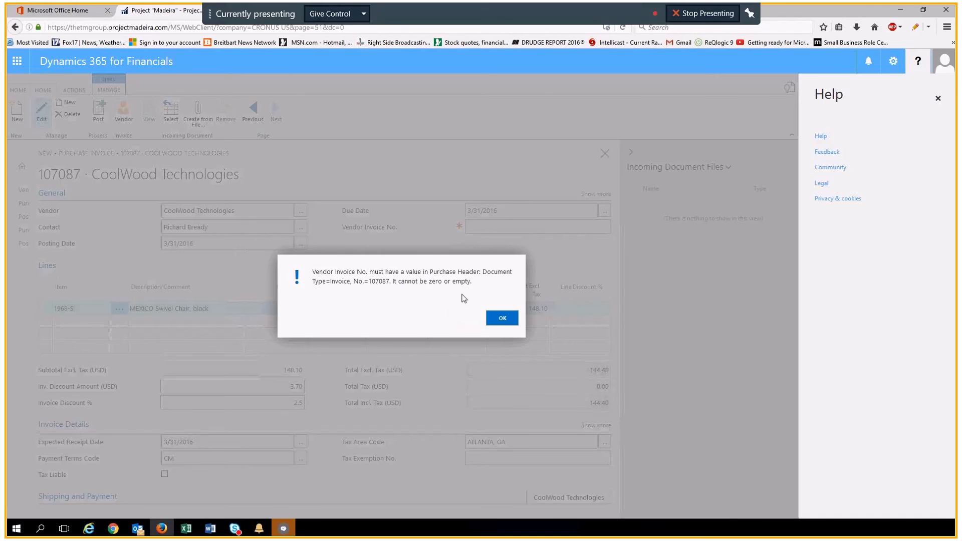
{"action": "left_click", "coordinate": [502, 318]}
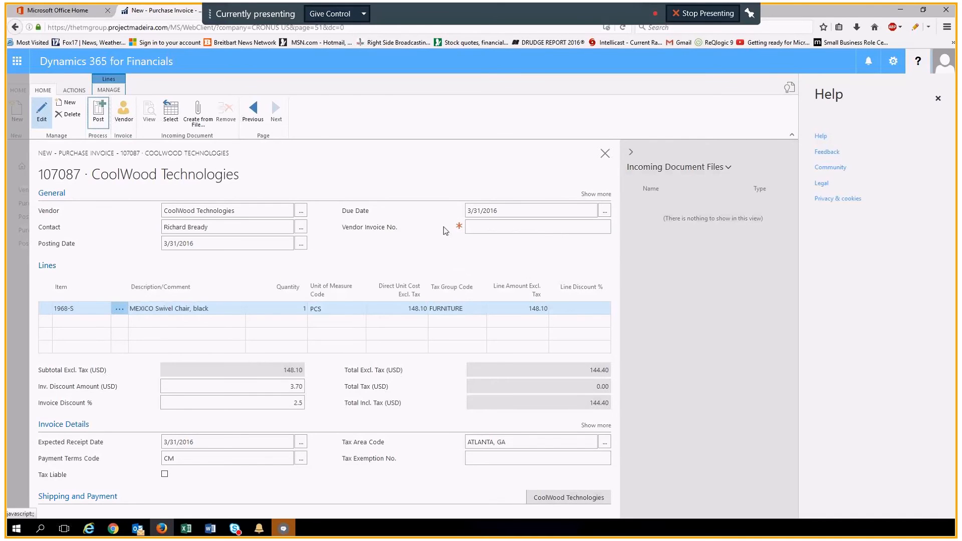
- Enter dasfOSH as the vendor invoice number, then post the purchase invoice and open the posted document
{"action": "left_click", "coordinate": [474, 228]}
{"action": "type", "text": "dasfdSH"}
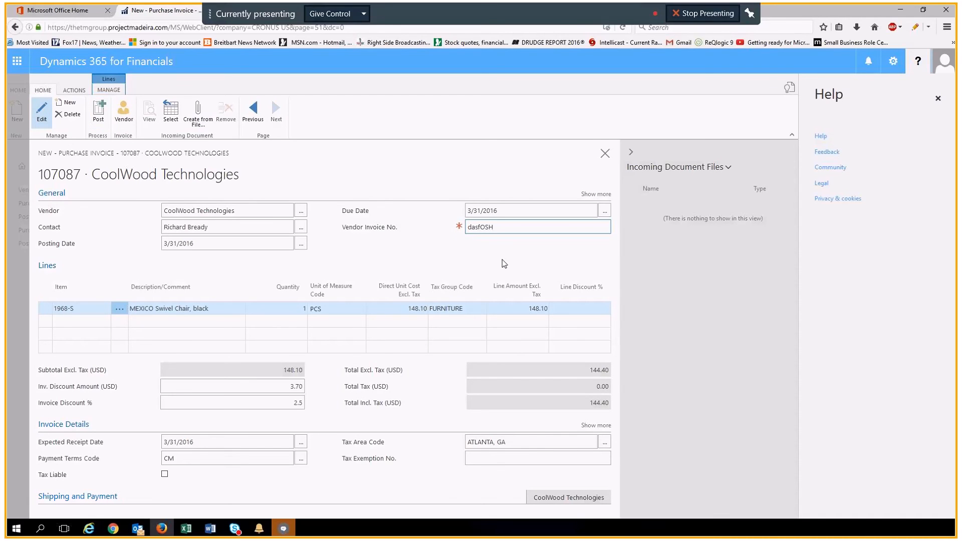
{"action": "left_click", "coordinate": [477, 232]}
{"action": "left_click", "coordinate": [100, 114]}
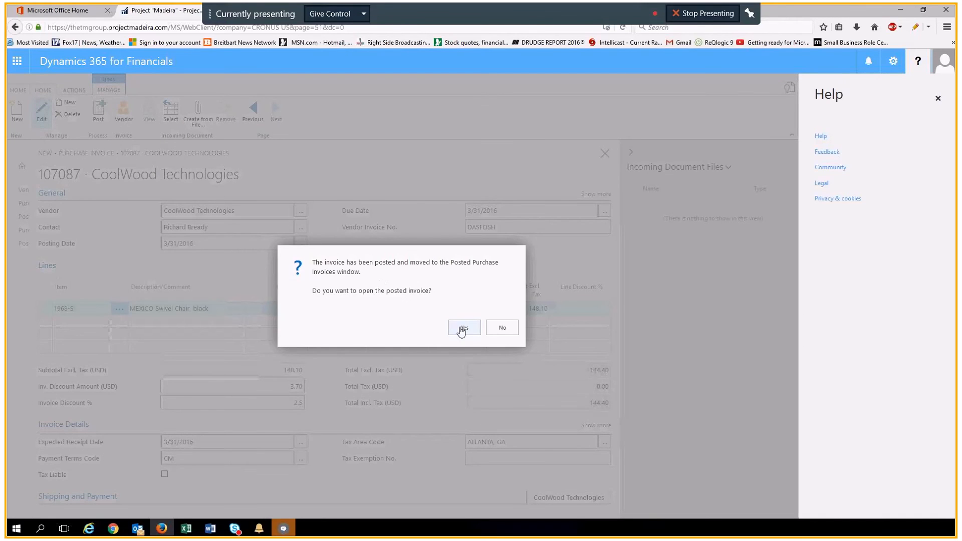
{"action": "key", "text": "Return"}
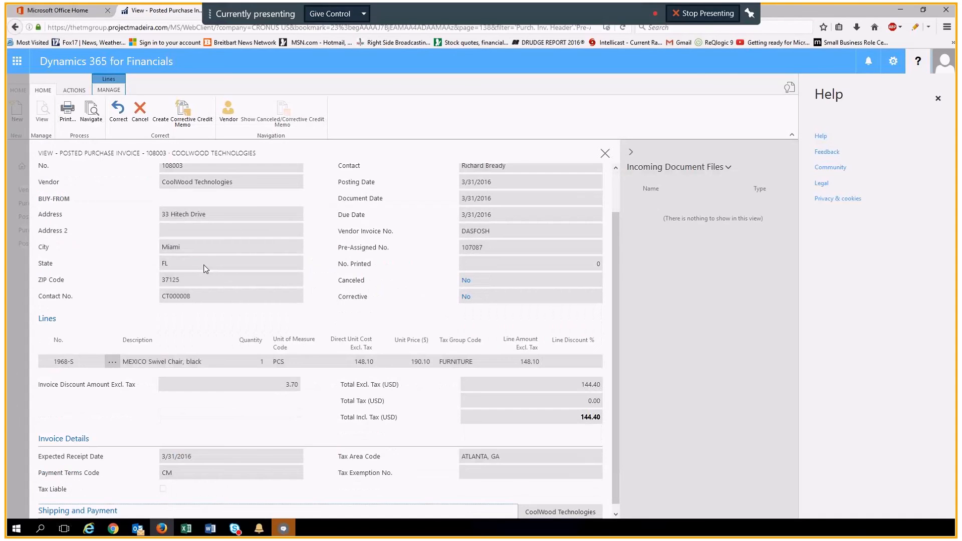
- Close the posted purchase invoice and open the Items list from the home page to check the stock quantities
{"action": "key", "text": "Escape"}
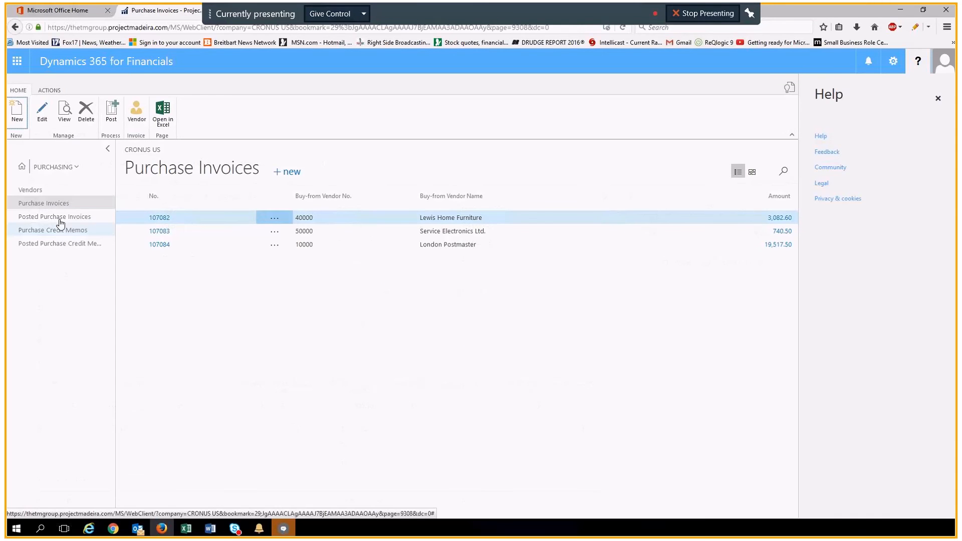
{"action": "left_click", "coordinate": [22, 166]}
{"action": "left_click", "coordinate": [26, 217]}
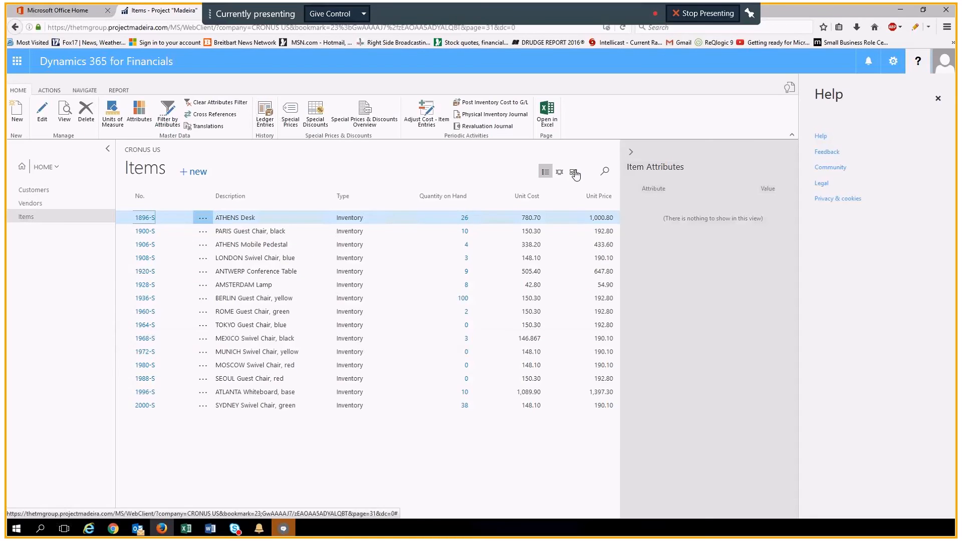
- Show the items as tiles, then review the ledger entries of the MEXICO Swivel Chair, black, and return to the list
{"action": "left_click", "coordinate": [574, 172]}
{"action": "left_click", "coordinate": [226, 320]}
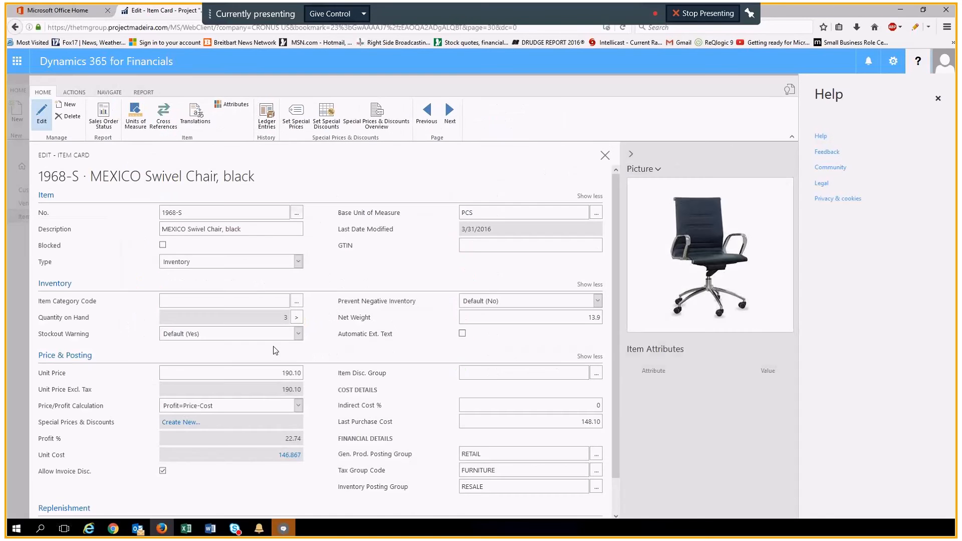
{"action": "left_click", "coordinate": [269, 125]}
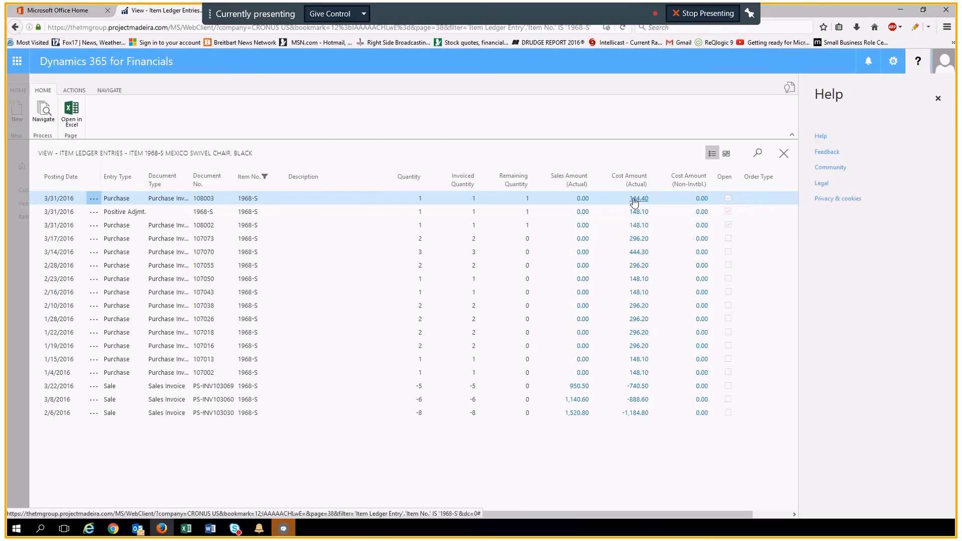
{"action": "key", "text": "Escape"}
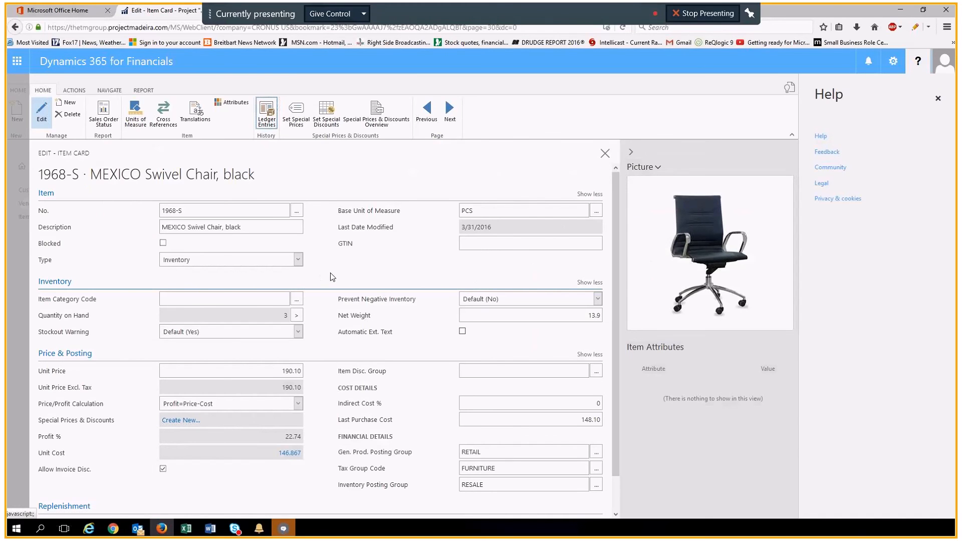
{"action": "key", "text": "Escape"}
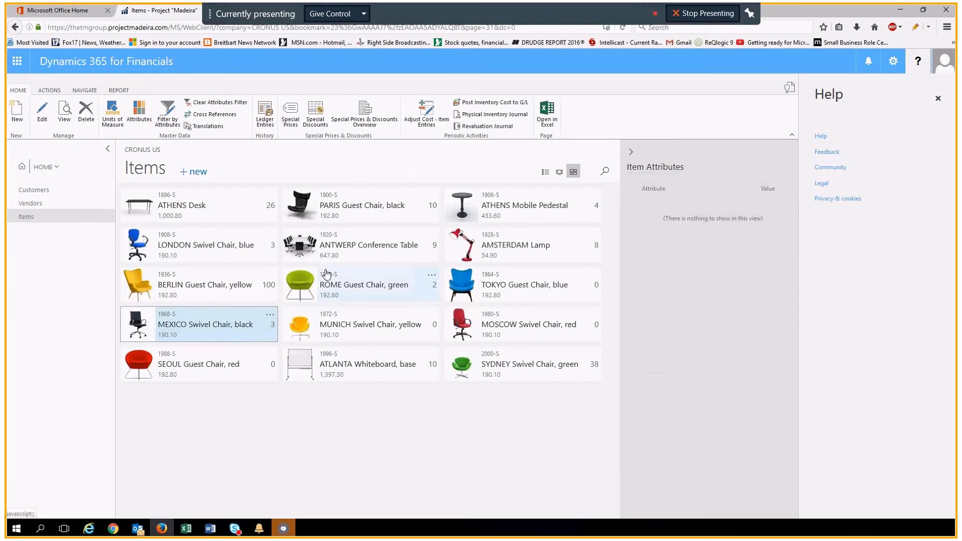
- Reopen the MEXICO Swivel Chair item card, review its fields down to the Replenishment vendor, and close the card
{"action": "left_click", "coordinate": [188, 326]}
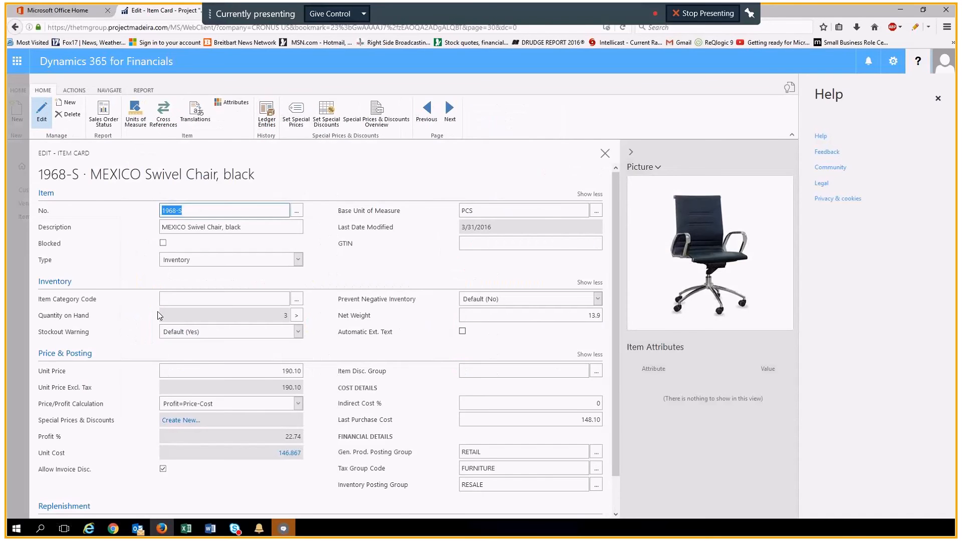
{"action": "scroll", "coordinate": [226, 426], "scroll_direction": "down", "scroll_amount": 1}
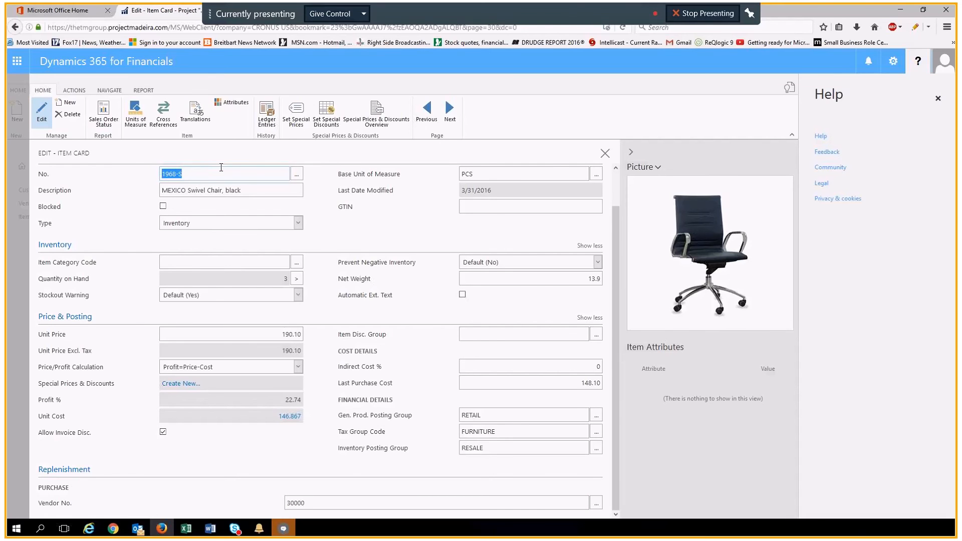
{"action": "key", "text": "Escape"}
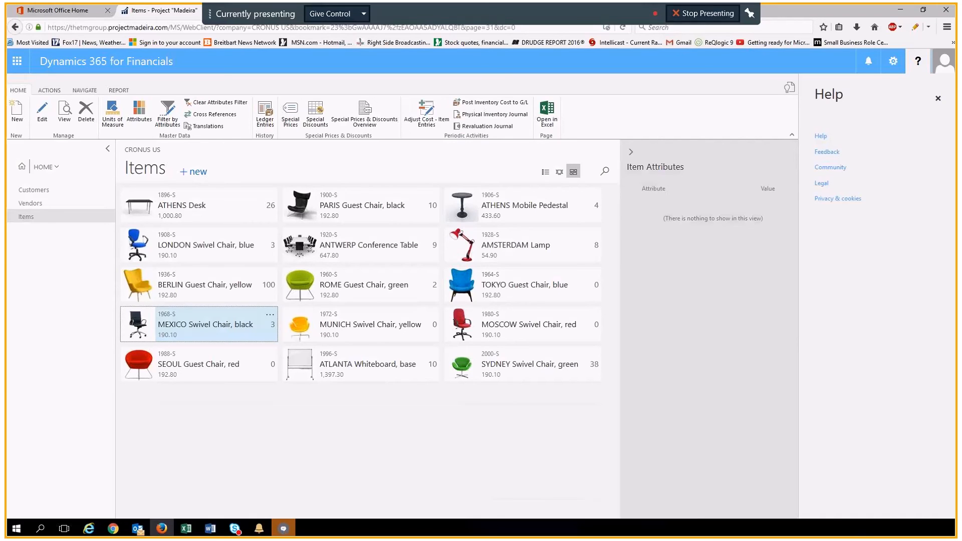
- Search the pages and reports for "oPPORTUNIT" and open the Opportunities page listed under Departments/Sales & Marketing/Marketing
{"action": "key", "text": "alt+Tab"}
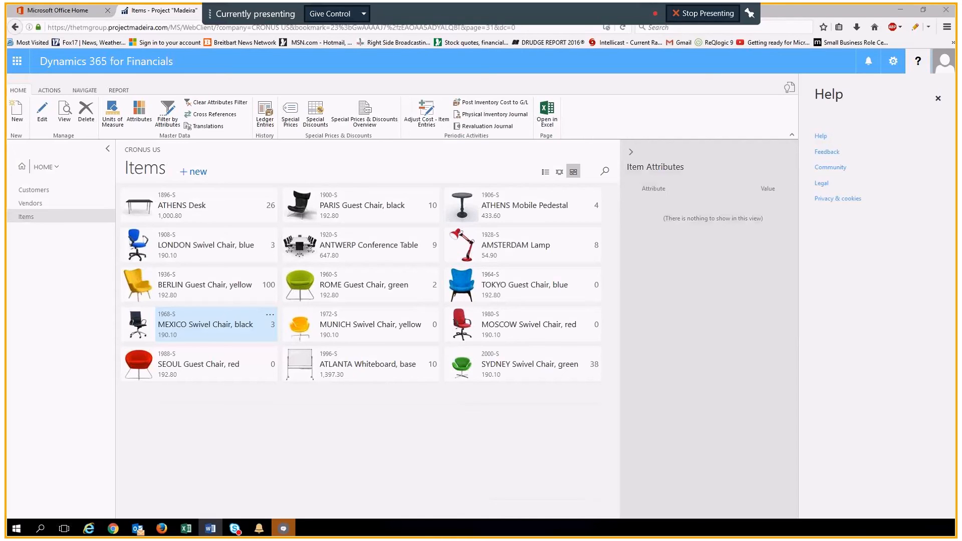
{"action": "key", "text": "alt+q"}
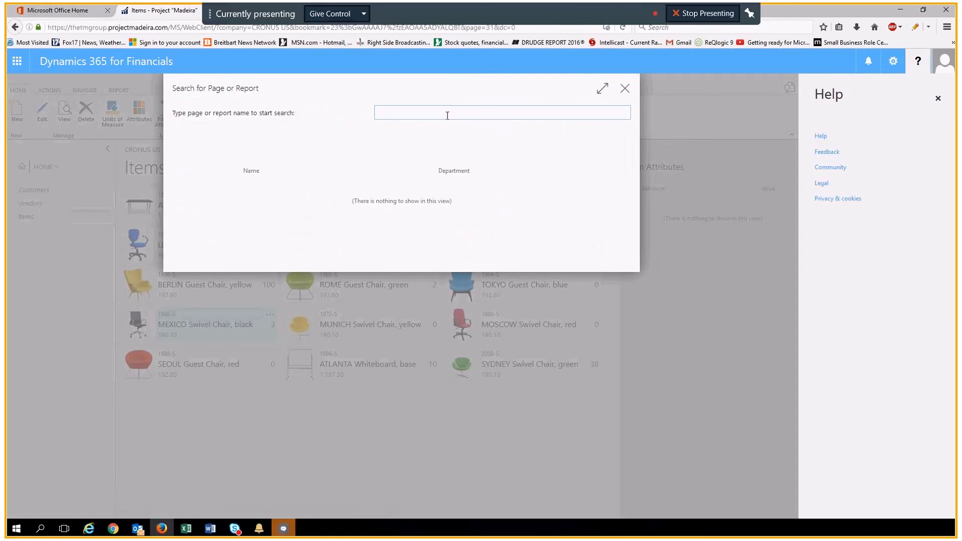
{"action": "type", "text": "oPPO"}
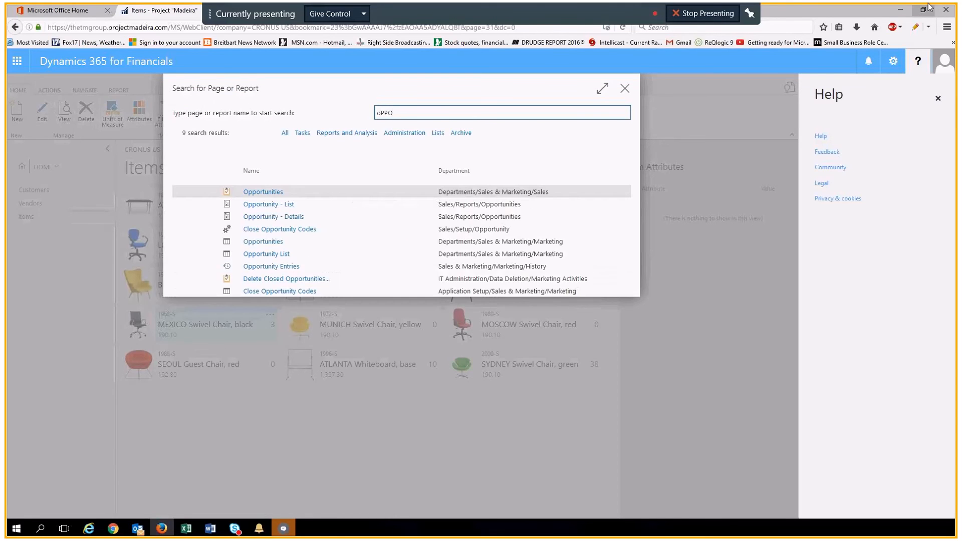
{"action": "type", "text": "RTUNIT"}
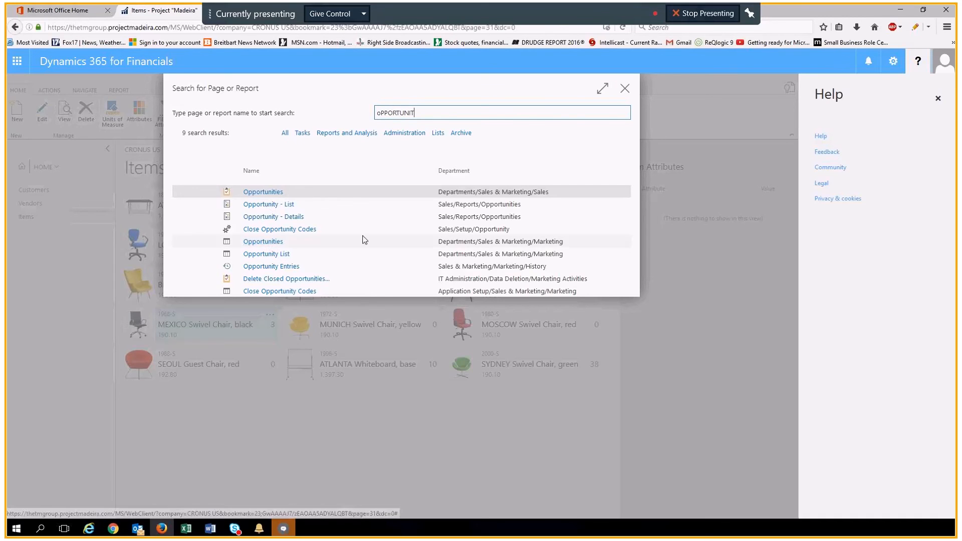
{"action": "left_click", "coordinate": [483, 245]}
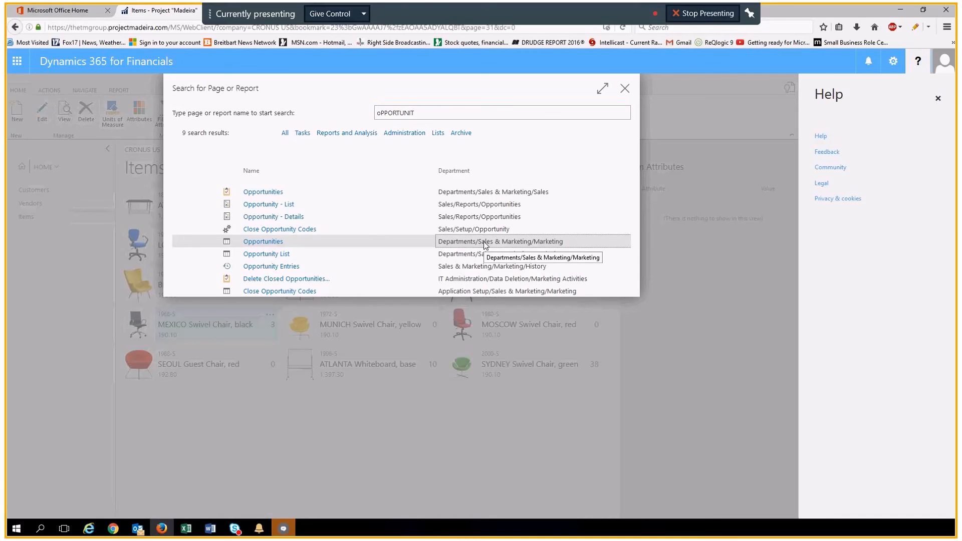
{"action": "double_click", "coordinate": [484, 242]}
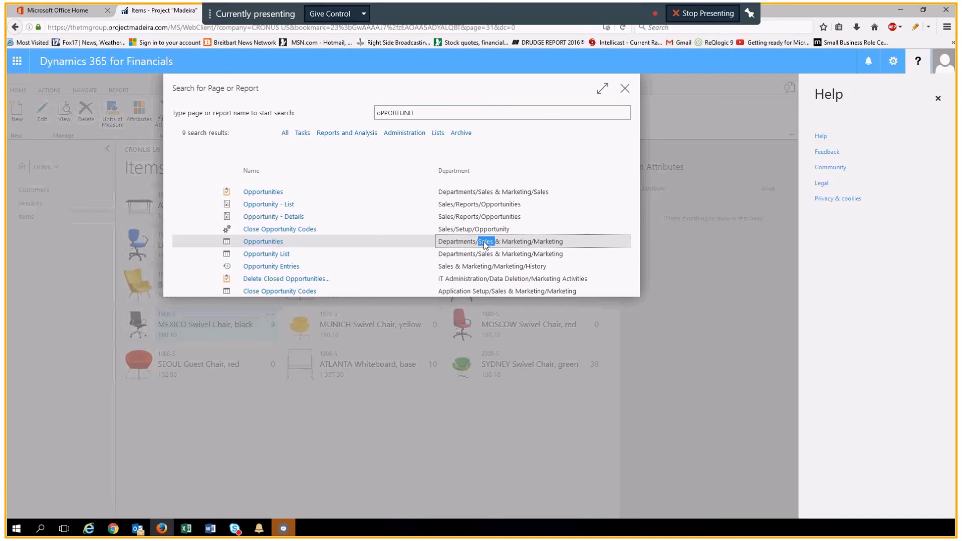
{"action": "left_click", "coordinate": [256, 243]}
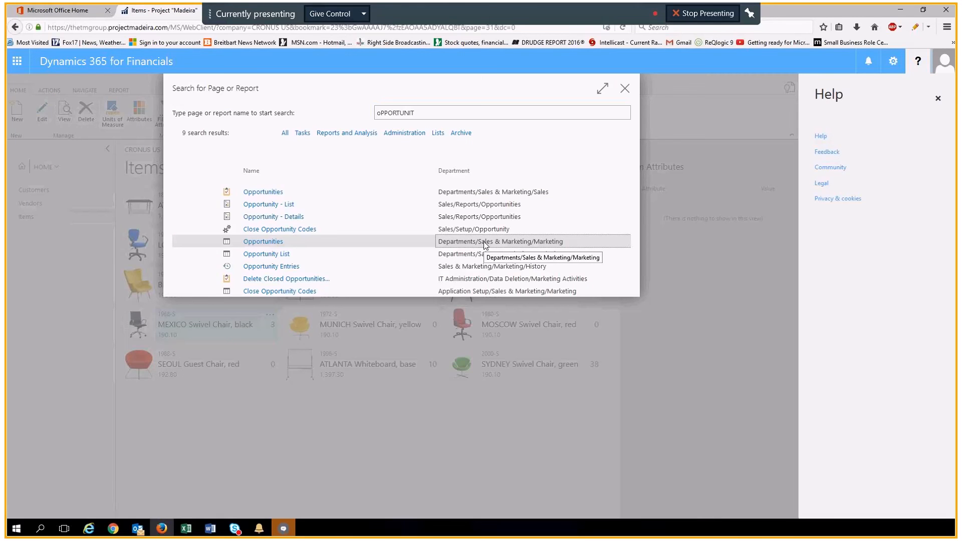
{"action": "double_click", "coordinate": [485, 243]}
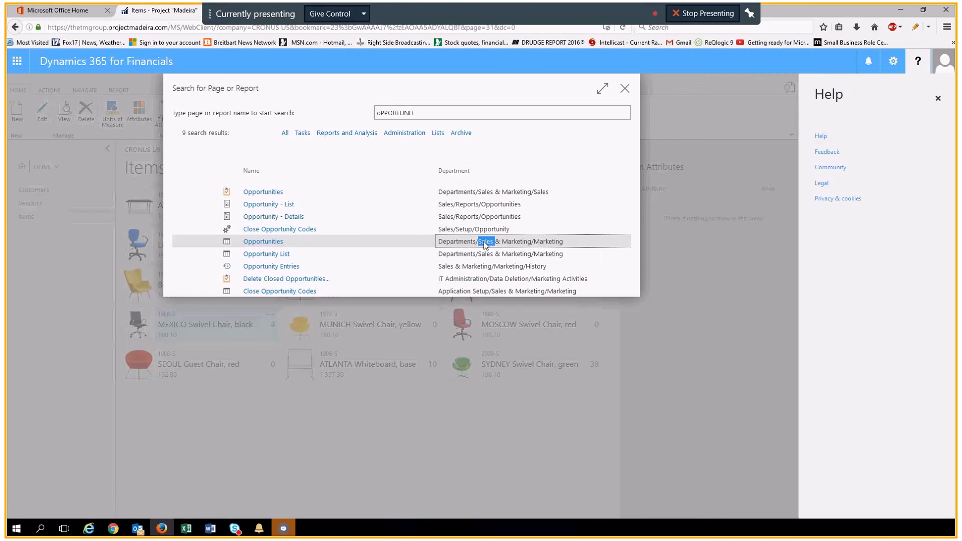
{"action": "left_click", "coordinate": [256, 243]}
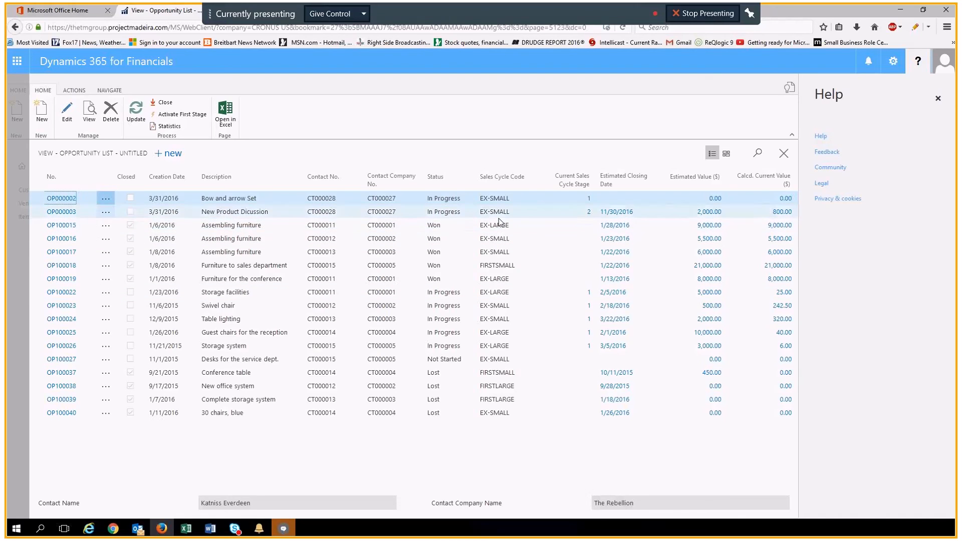
- Update the Bow and arrow Set opportunity with action Next, estimated sales value 10,000, 10% chance of success and estimated closing date 10/4/16
{"action": "double_click", "coordinate": [59, 199]}
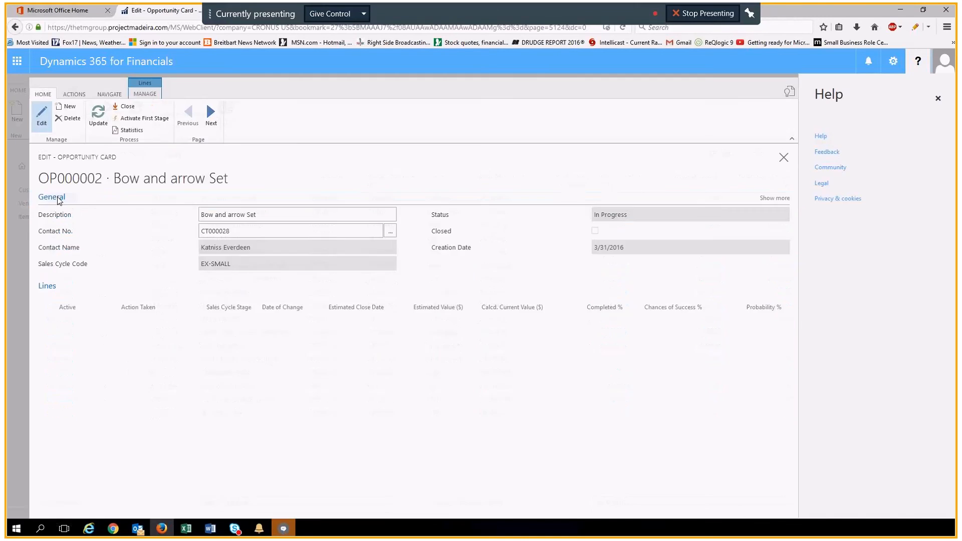
{"action": "left_click", "coordinate": [274, 211]}
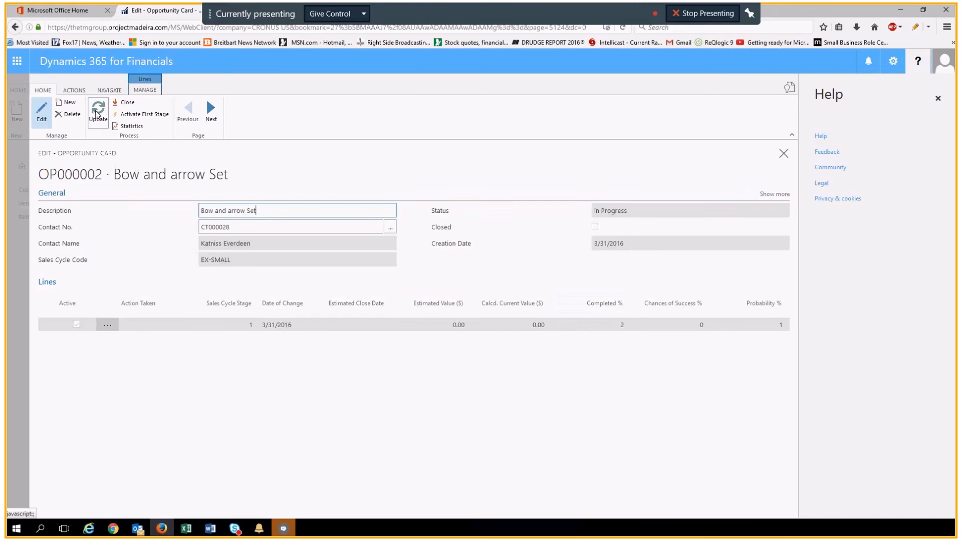
{"action": "left_click", "coordinate": [98, 113]}
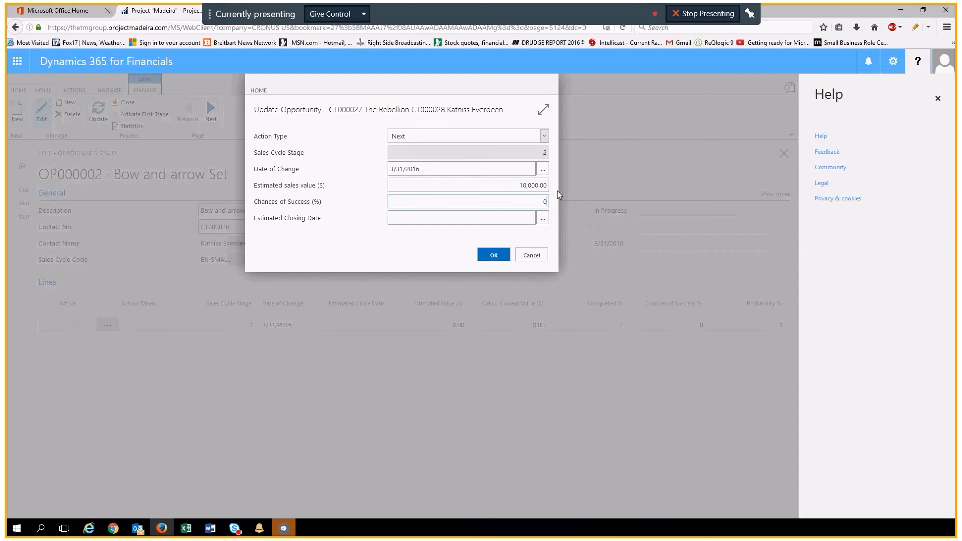
{"action": "key", "text": "BackSpace"}
{"action": "type", "text": "10"}
{"action": "key", "text": "Tab"}
{"action": "type", "text": "10/4/16"}
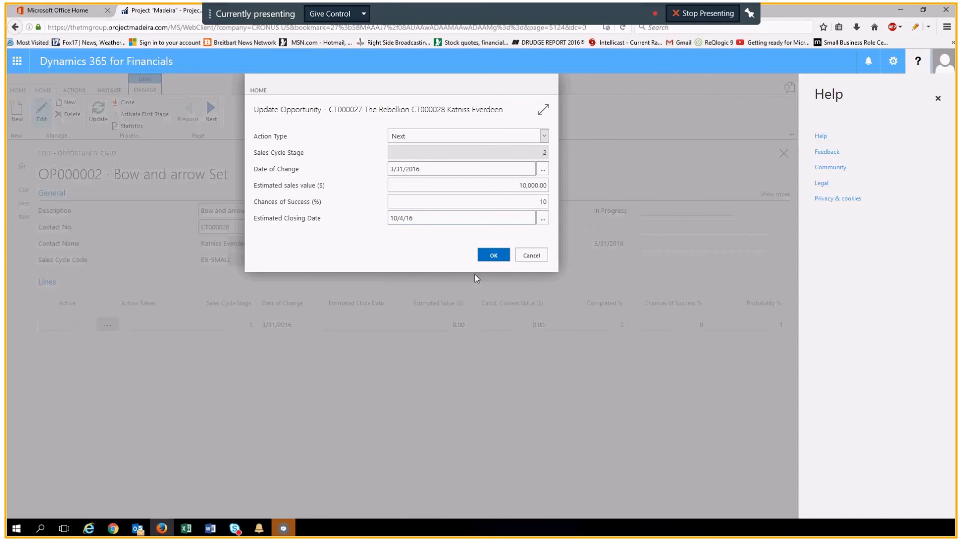
{"action": "key", "text": "Return"}
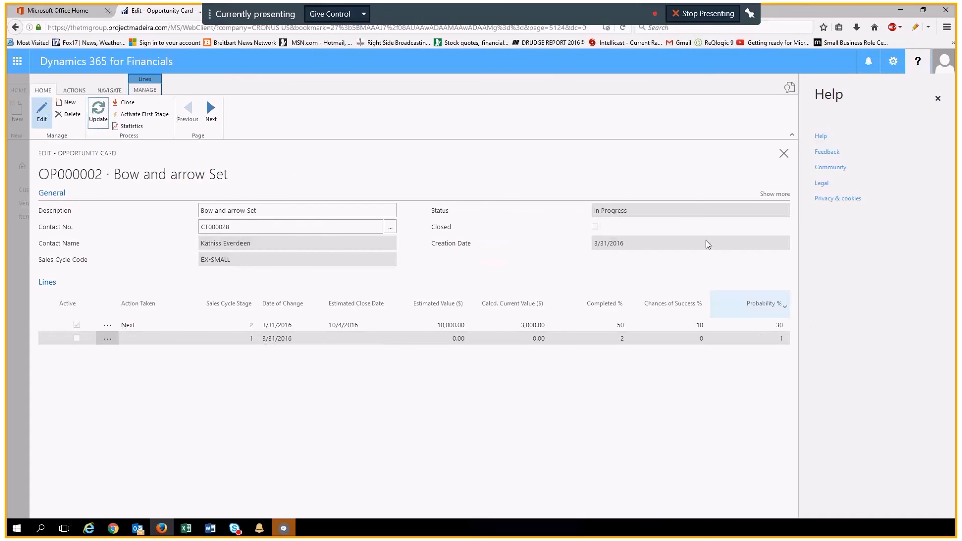
- Close the opportunity card and display the sales quote linked to the Bow and arrow Set opportunity
{"action": "key", "text": "Escape"}
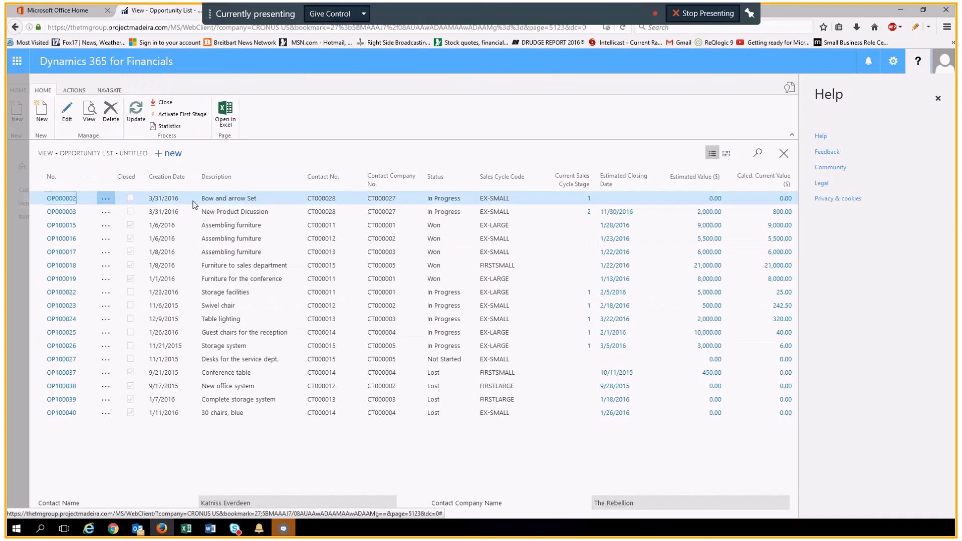
{"action": "left_click", "coordinate": [80, 92]}
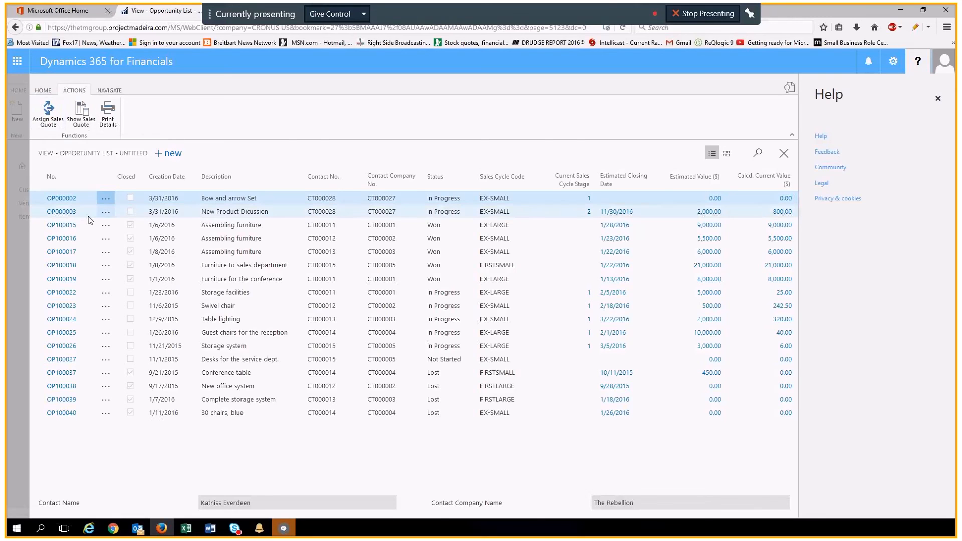
{"action": "left_click", "coordinate": [87, 111]}
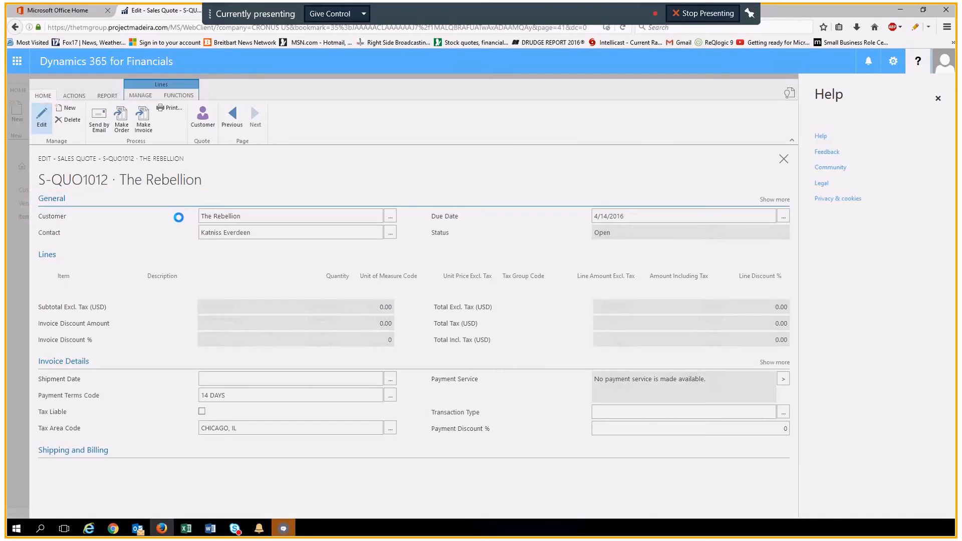
{"action": "left_click", "coordinate": [270, 214]}
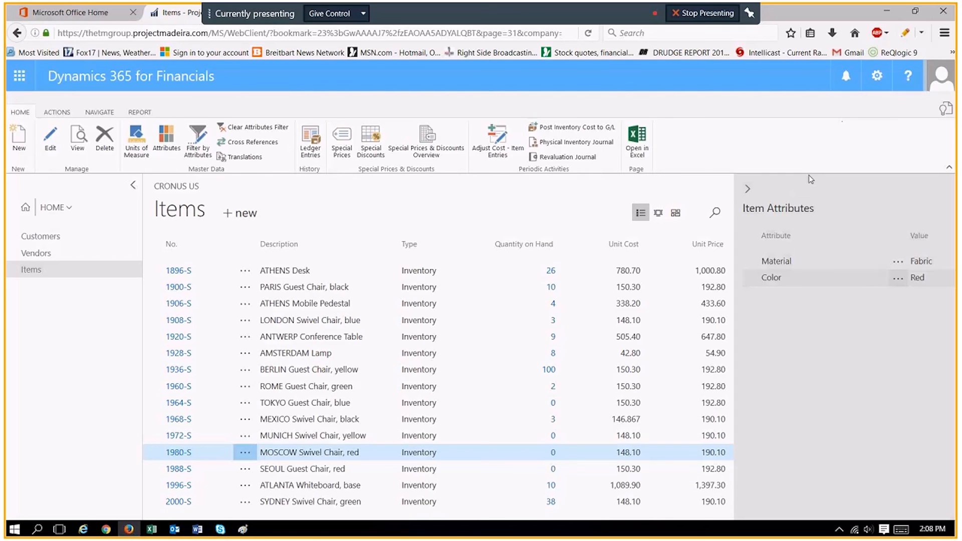
- Compare the Items list as small picture tiles and as large picture tiles, then go back to the small tiles
{"action": "left_click", "coordinate": [924, 33]}
{"action": "left_click", "coordinate": [924, 32]}
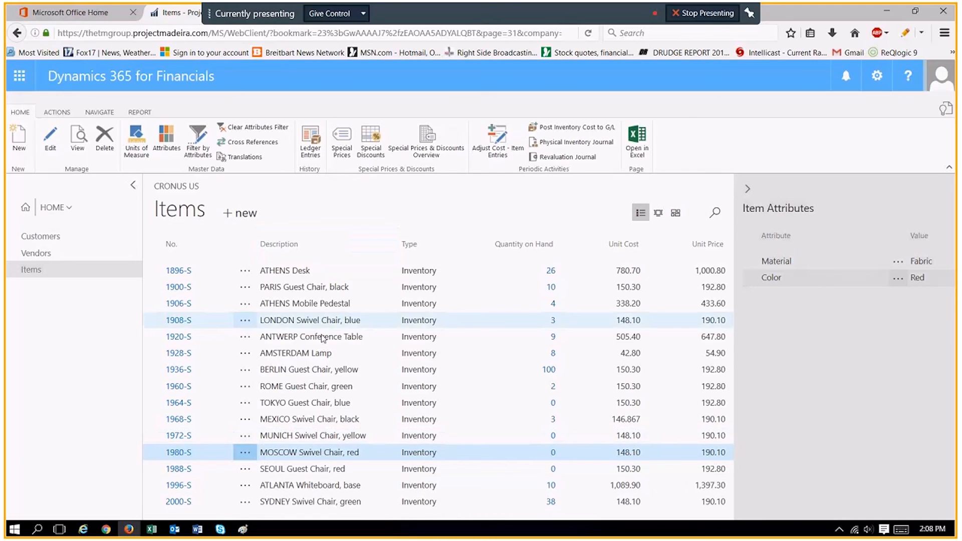
{"action": "left_click", "coordinate": [676, 214]}
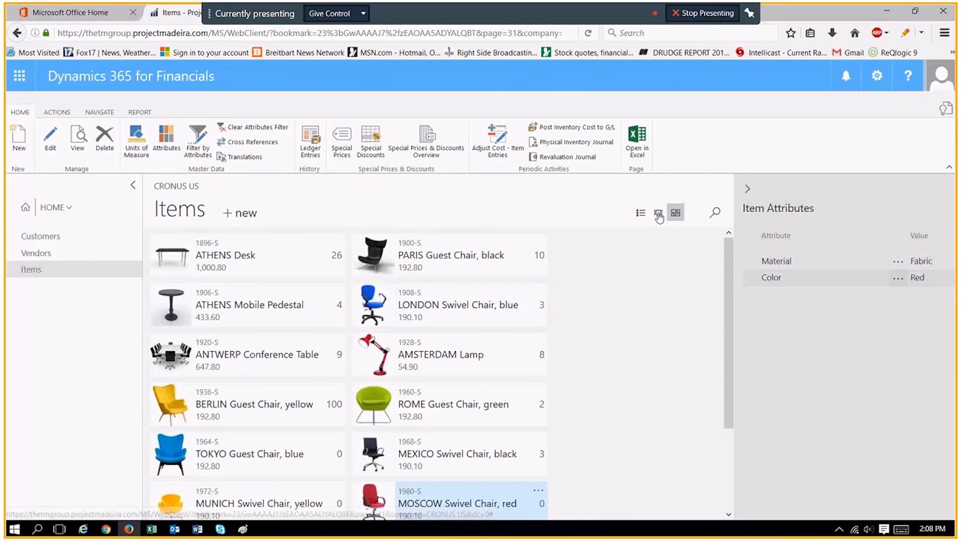
{"action": "left_click", "coordinate": [658, 215]}
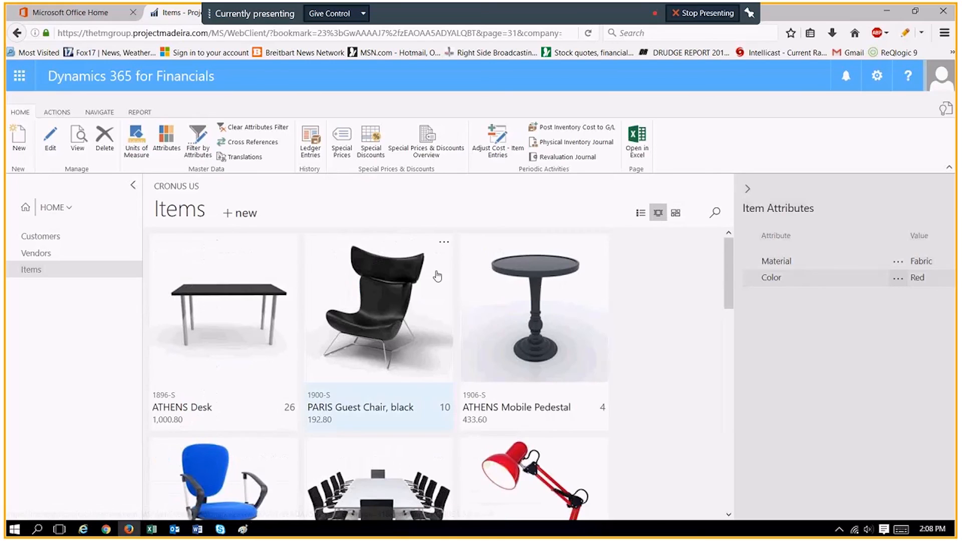
{"action": "scroll", "coordinate": [437, 276], "scroll_direction": "down", "scroll_amount": 2}
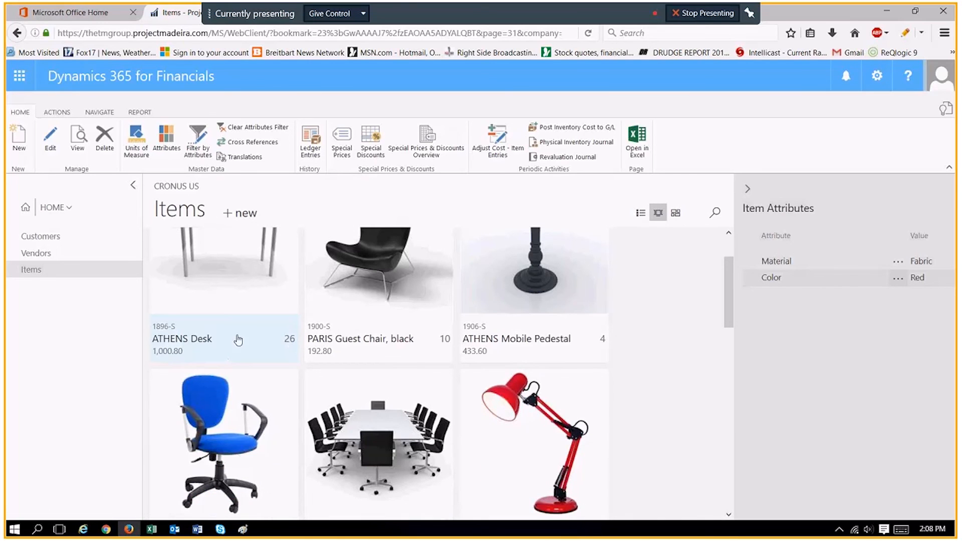
{"action": "left_click", "coordinate": [677, 215]}
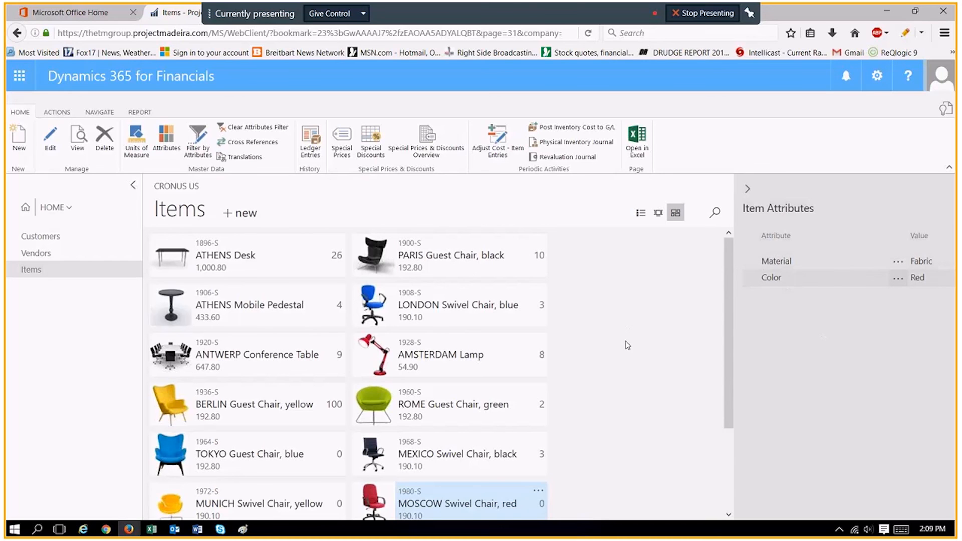
- Open the item card of the MOSCOW Swivel Chair, red, and review its Item, Inventory and Price & Posting fields
{"action": "scroll", "coordinate": [610, 432], "scroll_direction": "down", "scroll_amount": 1}
{"action": "scroll", "coordinate": [589, 455], "scroll_direction": "down", "scroll_amount": 1}
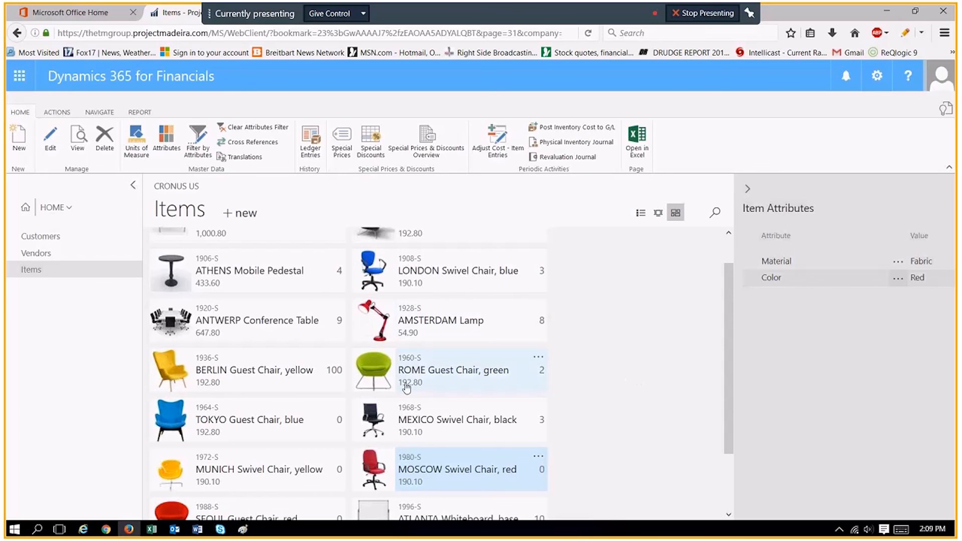
{"action": "left_click", "coordinate": [420, 466]}
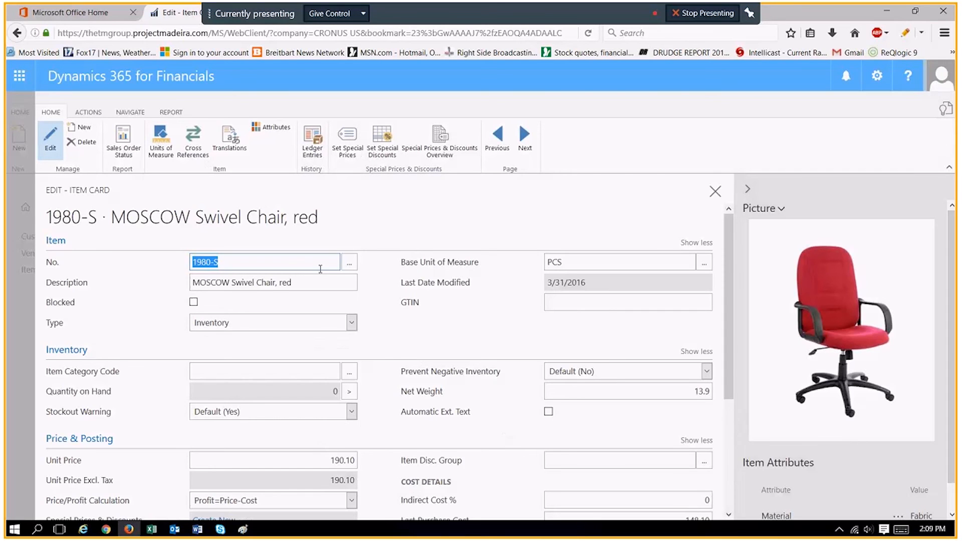
{"action": "scroll", "coordinate": [285, 260], "scroll_direction": "down", "scroll_amount": 3}
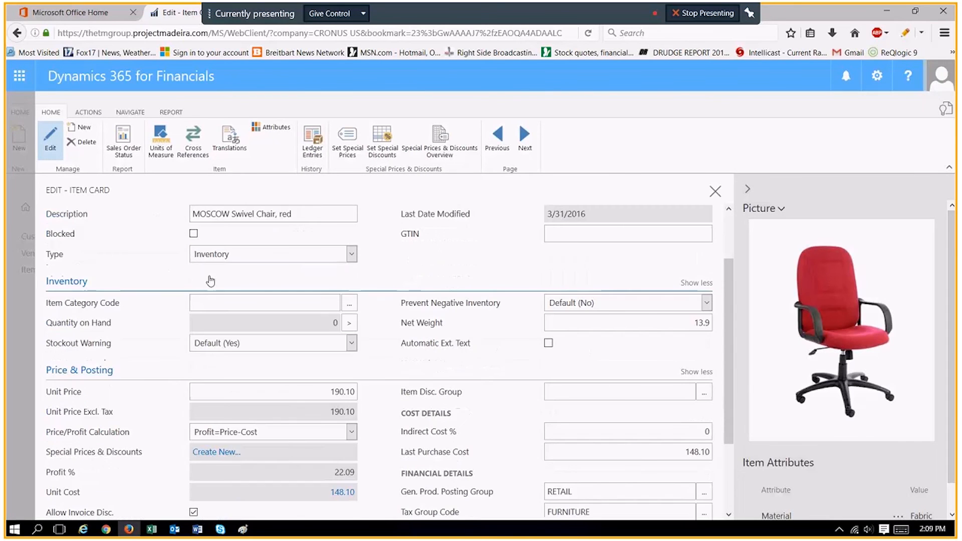
{"action": "scroll", "coordinate": [211, 281], "scroll_direction": "up", "scroll_amount": 3}
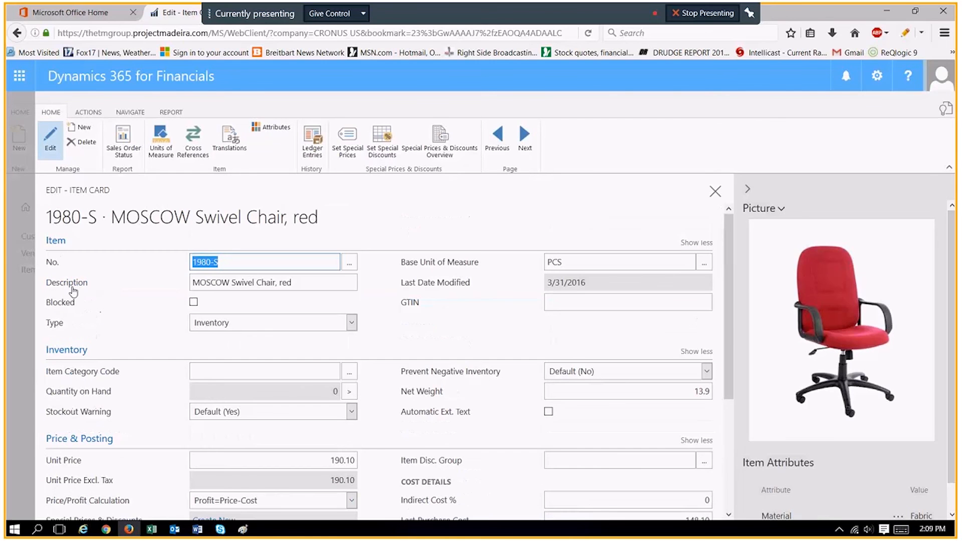
{"action": "scroll", "coordinate": [146, 331], "scroll_direction": "down", "scroll_amount": 1}
{"action": "scroll", "coordinate": [125, 339], "scroll_direction": "down", "scroll_amount": 2}
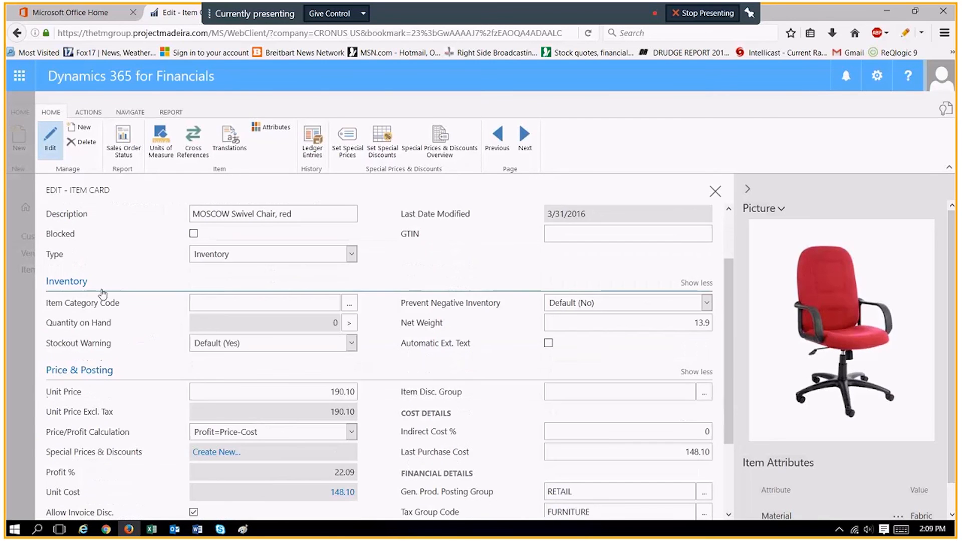
- Review the MOSCOW Swivel Chair's posting details, replenishment vendor and item attributes, and close its item card
{"action": "scroll", "coordinate": [119, 360], "scroll_direction": "down", "scroll_amount": 4}
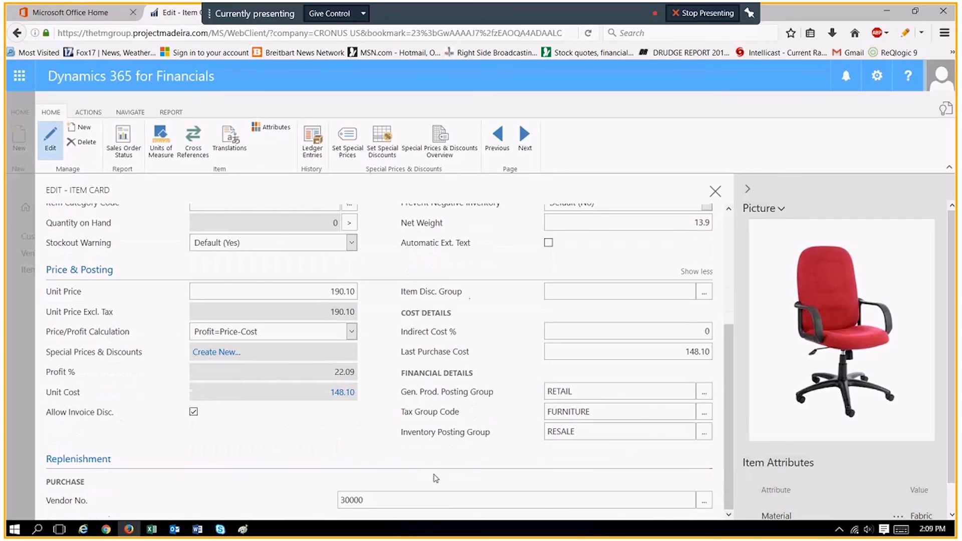
{"action": "scroll", "coordinate": [846, 452], "scroll_direction": "down", "scroll_amount": 1}
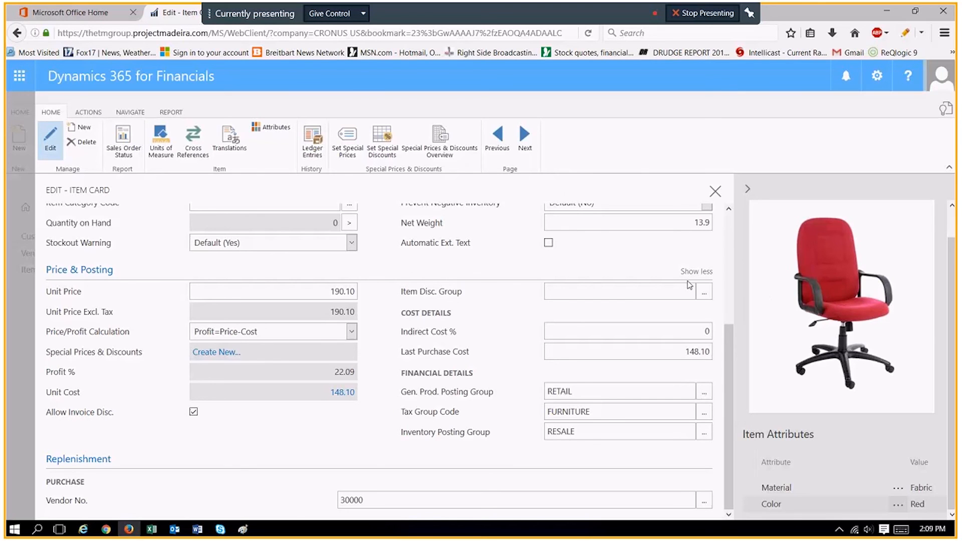
{"action": "key", "text": "Escape"}
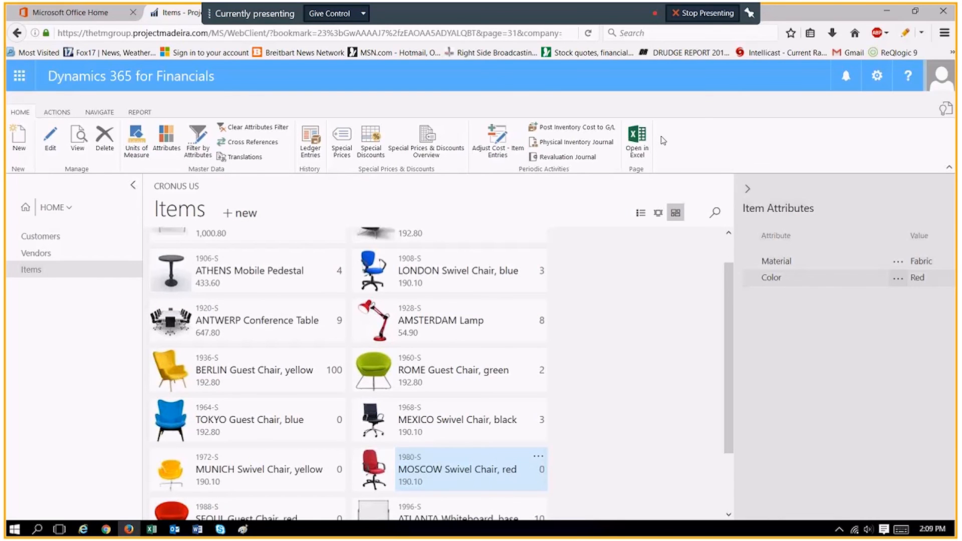
- Start filtering the Items list by attribute, with the Material attribute set to Fabric
{"action": "left_click", "coordinate": [199, 135]}
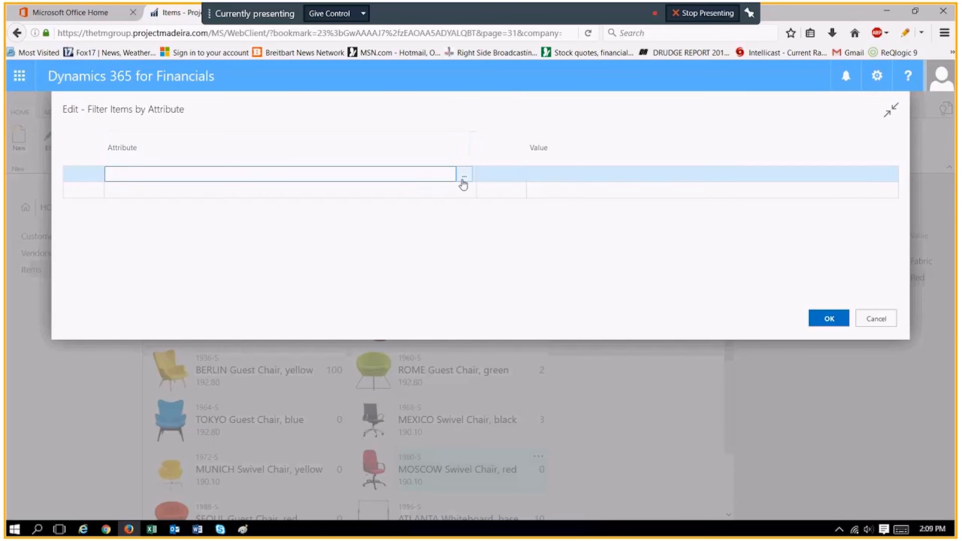
{"action": "left_click", "coordinate": [463, 178]}
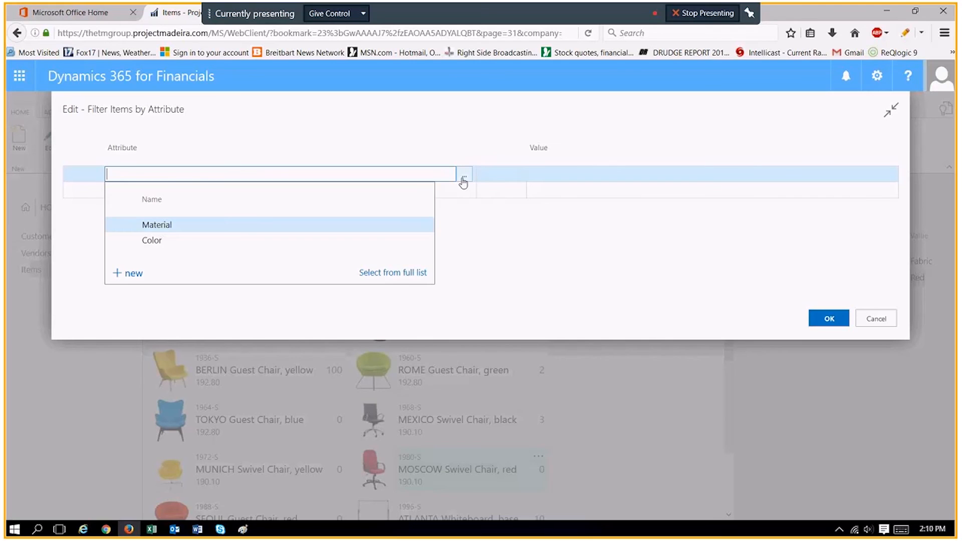
{"action": "left_click", "coordinate": [169, 228]}
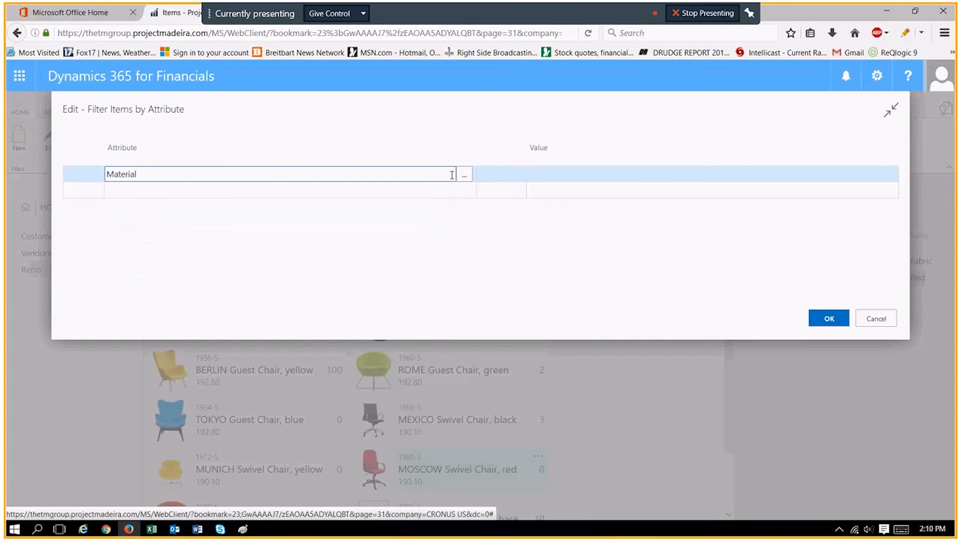
{"action": "left_click", "coordinate": [563, 176]}
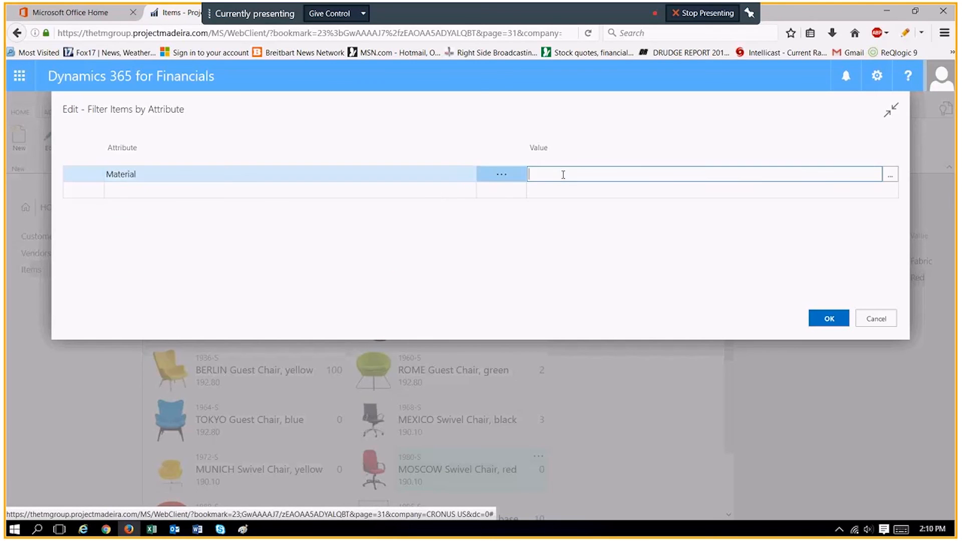
{"action": "left_click", "coordinate": [889, 176]}
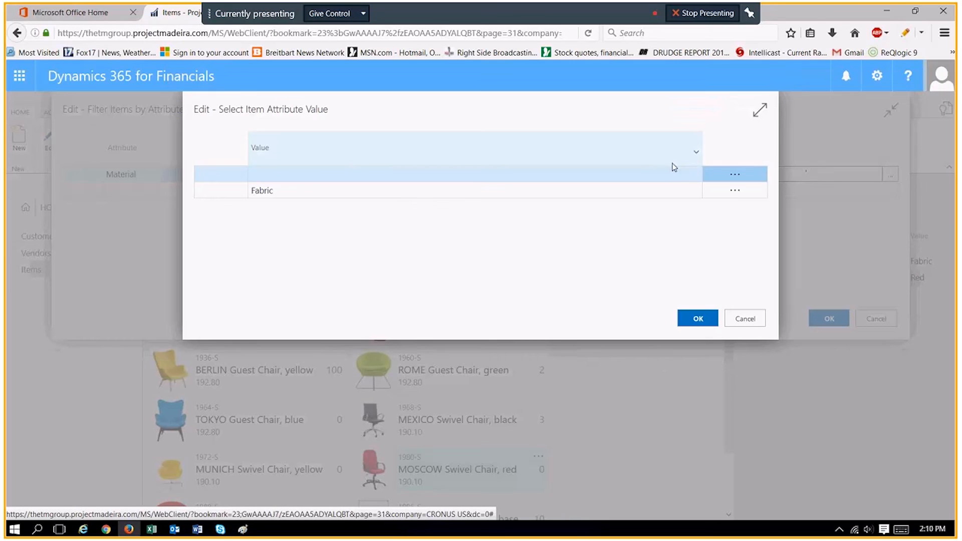
{"action": "left_click", "coordinate": [258, 193]}
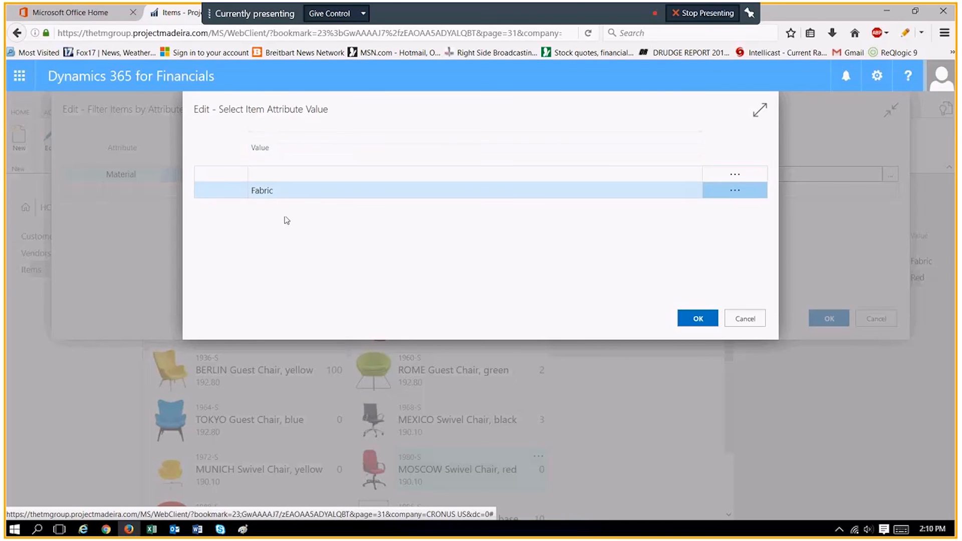
{"action": "left_click", "coordinate": [697, 318]}
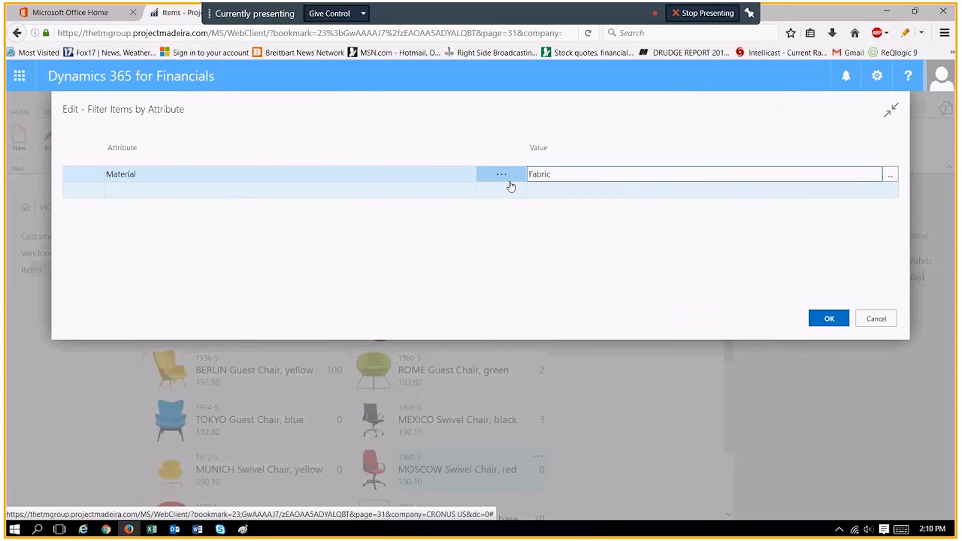
- Add the Color attribute with value Red to the item attribute filter and apply the filter to the Items list
{"action": "left_click", "coordinate": [210, 190]}
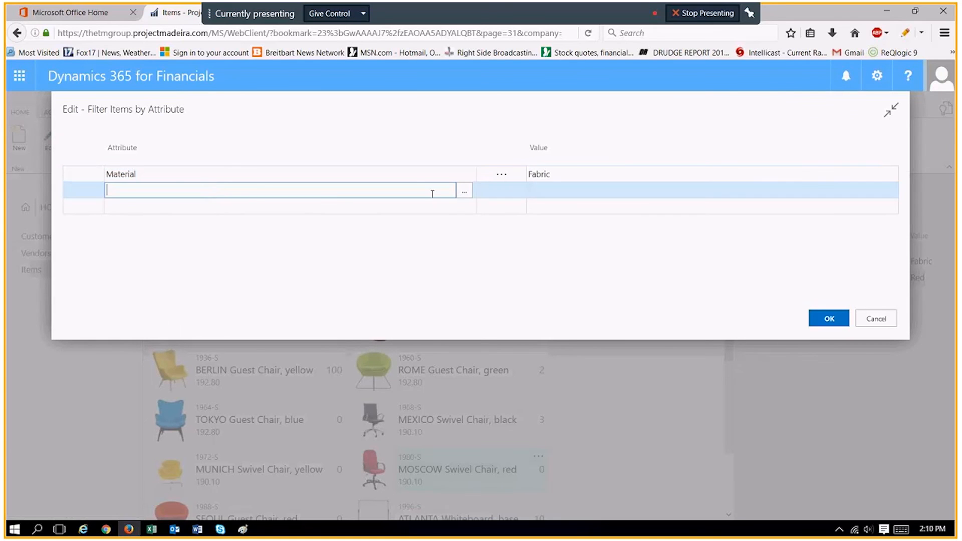
{"action": "left_click", "coordinate": [462, 192]}
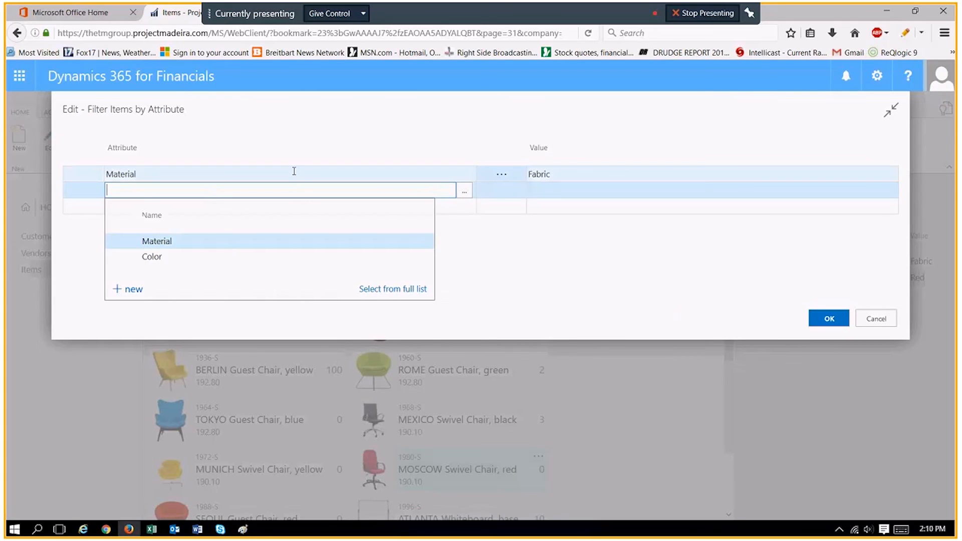
{"action": "left_click", "coordinate": [151, 258]}
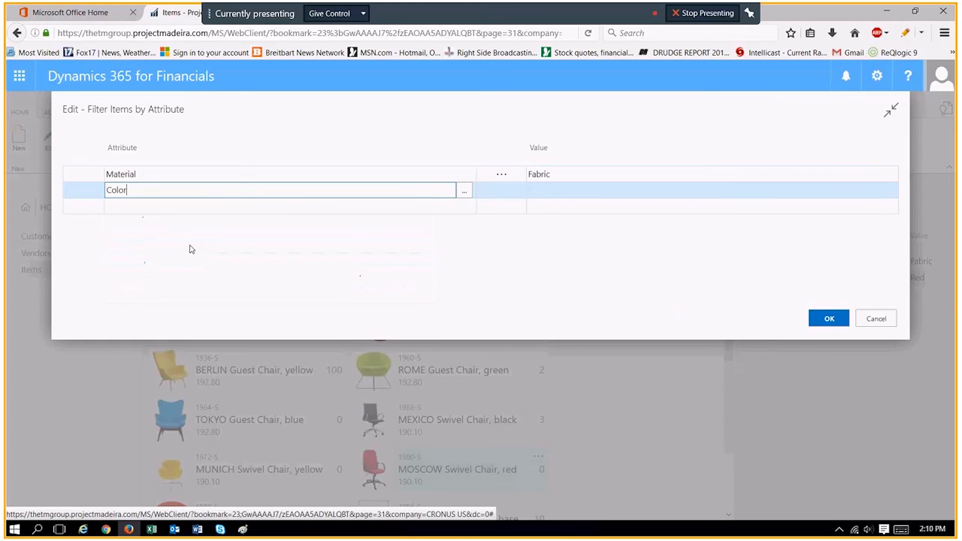
{"action": "left_click", "coordinate": [576, 191]}
{"action": "left_click", "coordinate": [891, 193]}
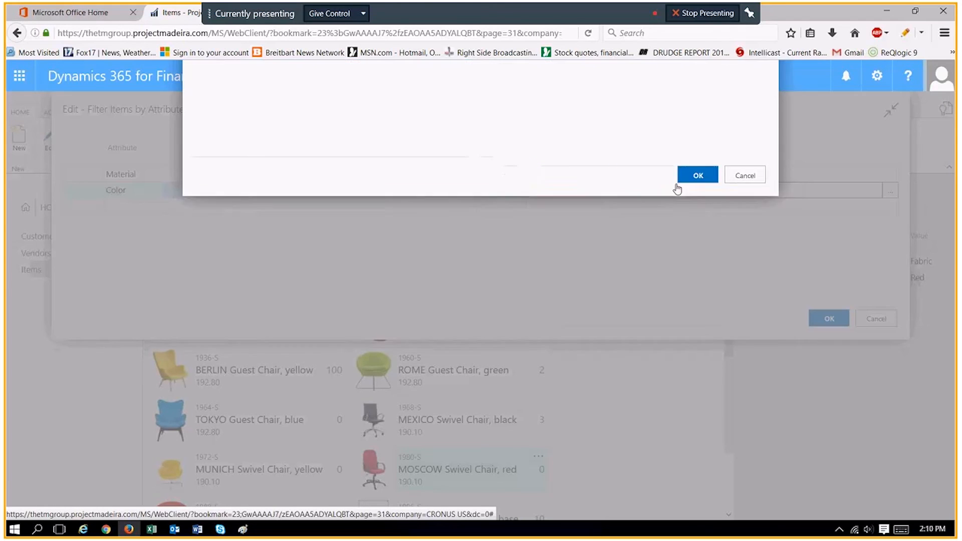
{"action": "left_click", "coordinate": [691, 320]}
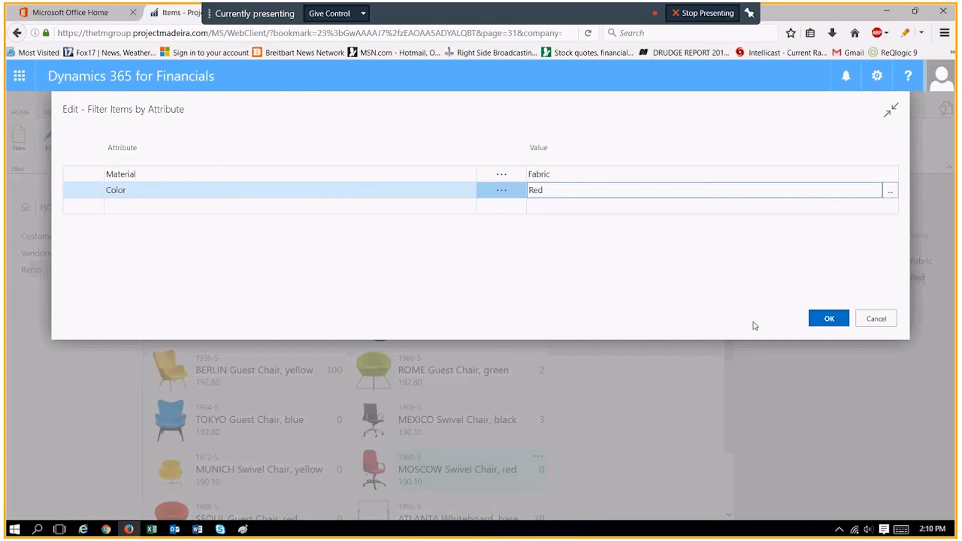
{"action": "left_click", "coordinate": [827, 319]}
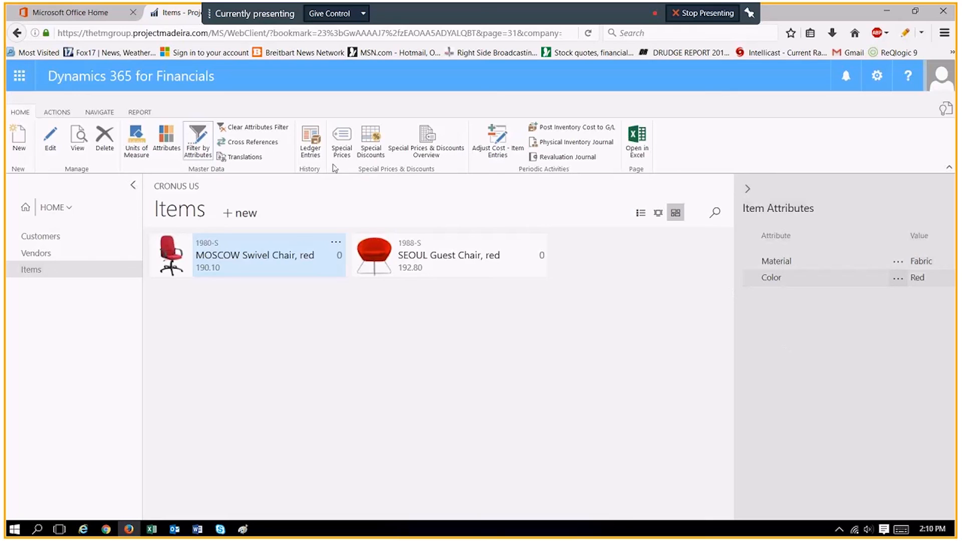
- Clear the attributes filter from the Items list and show all items as rows
{"action": "left_click", "coordinate": [259, 131]}
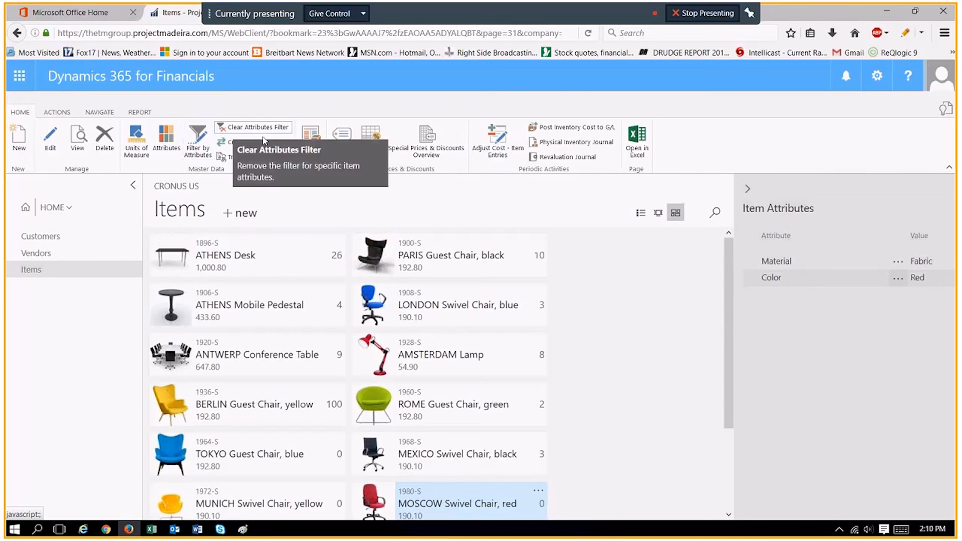
{"action": "left_click", "coordinate": [641, 214]}
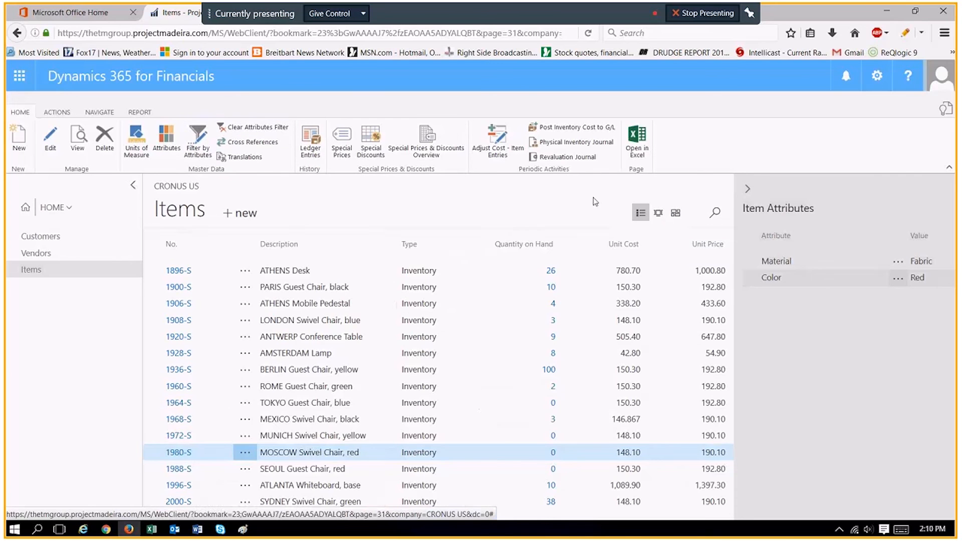
- Switch the Items list back to small picture tiles and return to the Business Manager home page
{"action": "left_click", "coordinate": [678, 216]}
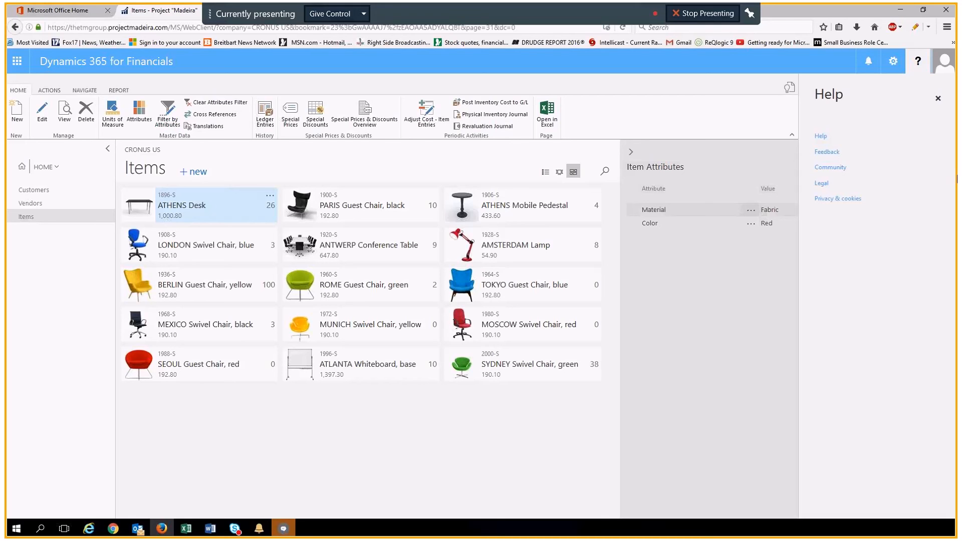
{"action": "left_click", "coordinate": [22, 168]}
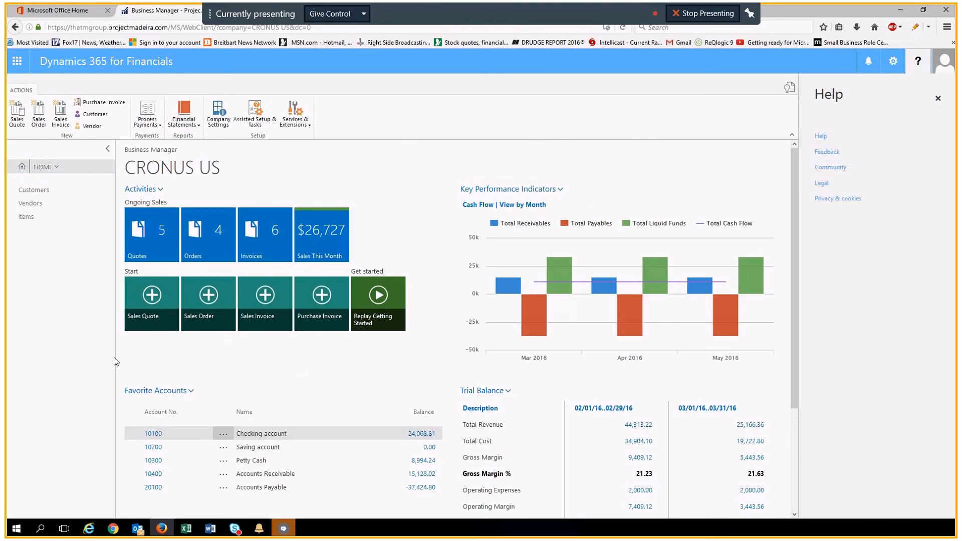